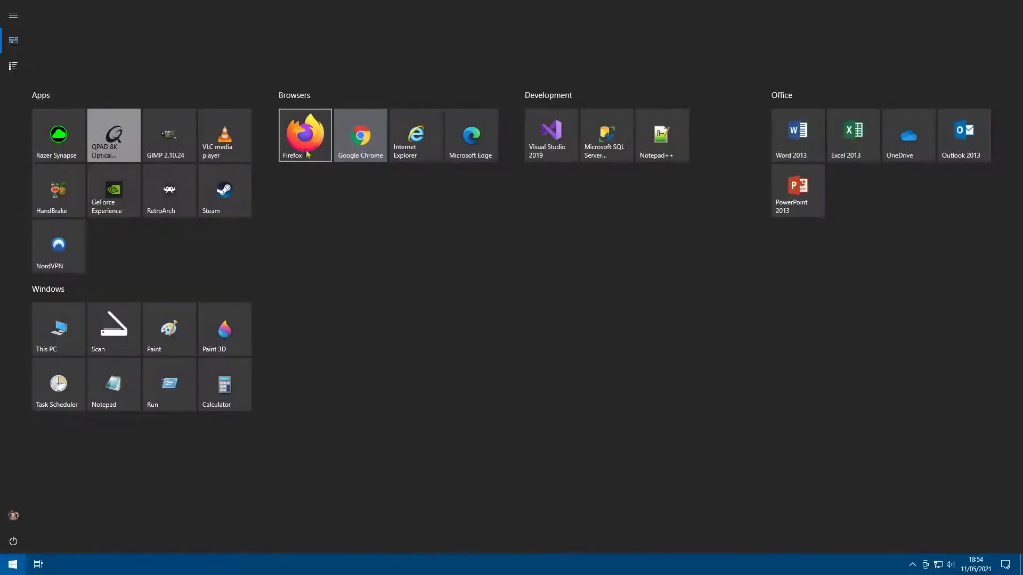
# - Launch Firefox, search DuckDuckGo for 'veracrypt' and open the official veracrypt.fr site
pyautogui.click(295, 139)
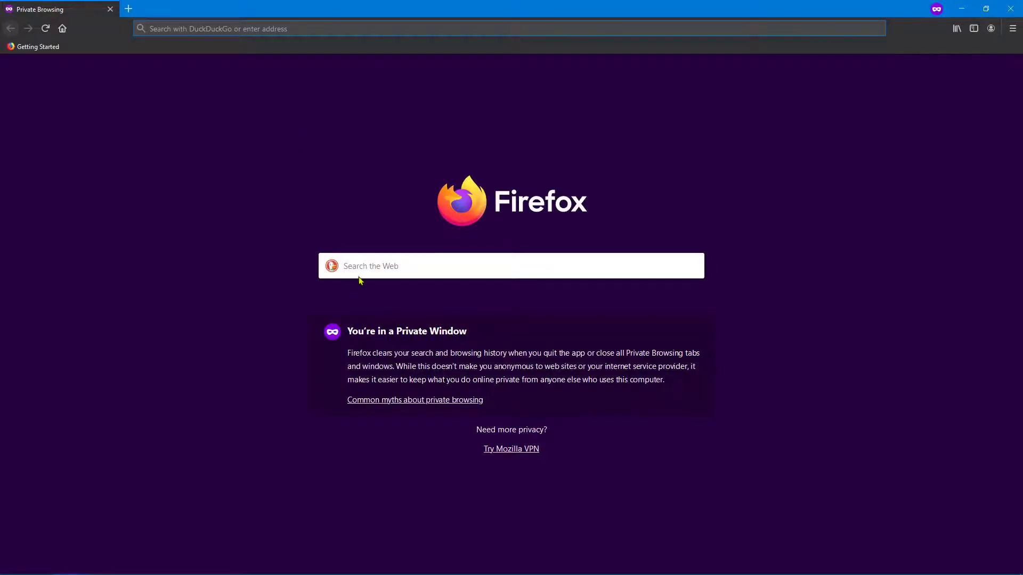
pyautogui.click(367, 273)
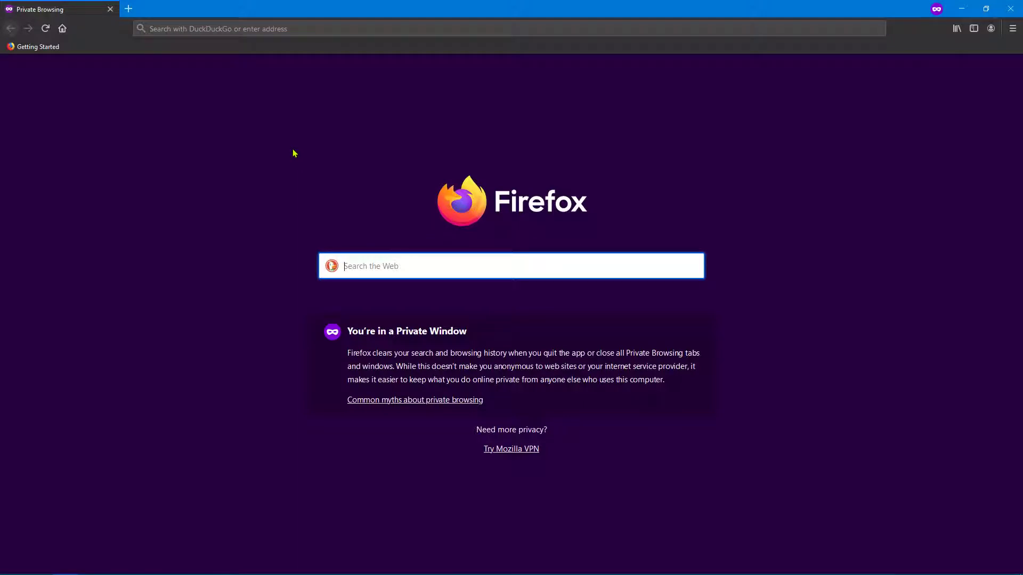
pyautogui.write('ve')
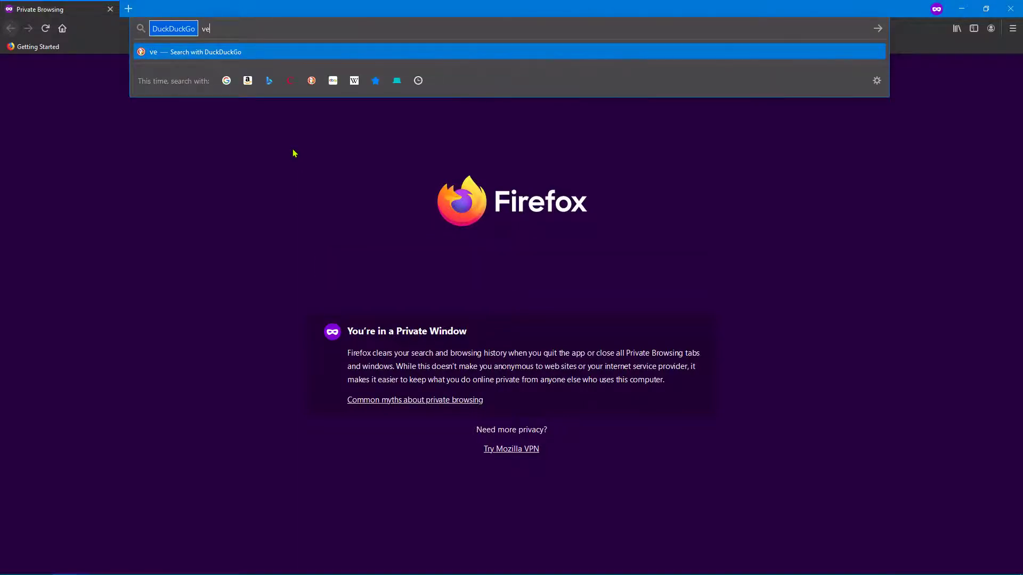
pyautogui.write('racrypt')
pyautogui.press('Return')
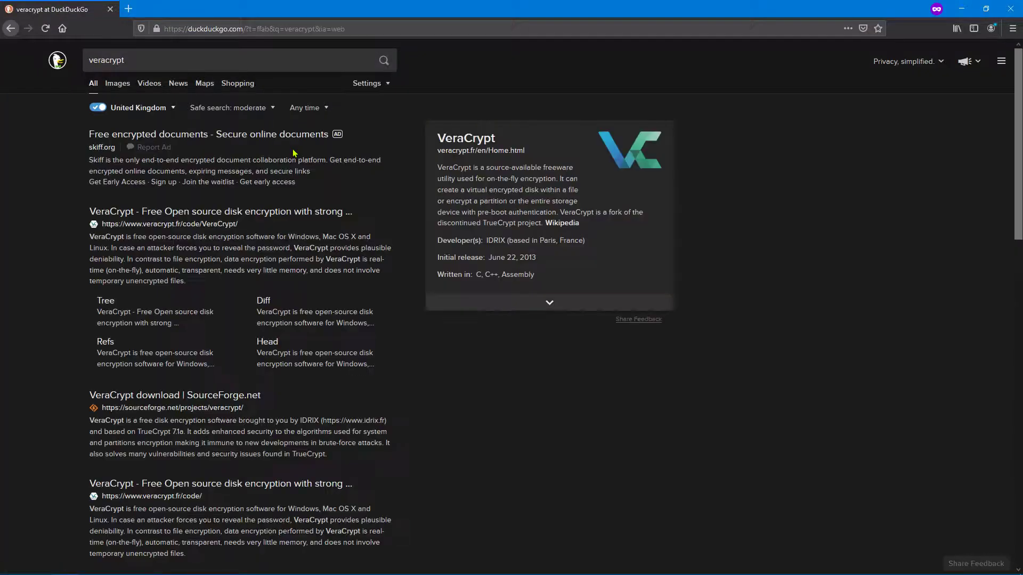
pyautogui.click(267, 212)
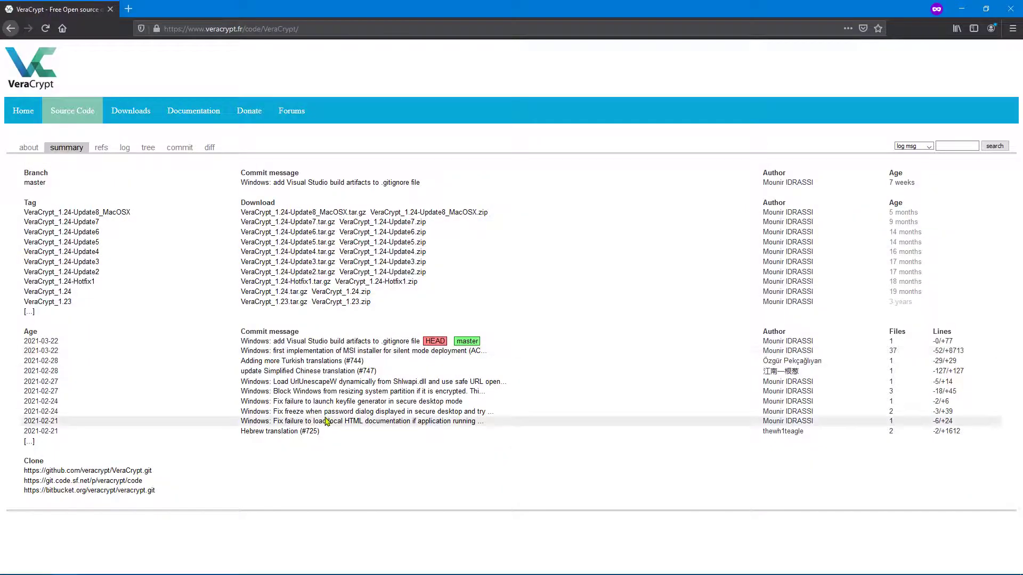
# - Go to the VeraCrypt Downloads page and look over its contents
pyautogui.click(362, 30)
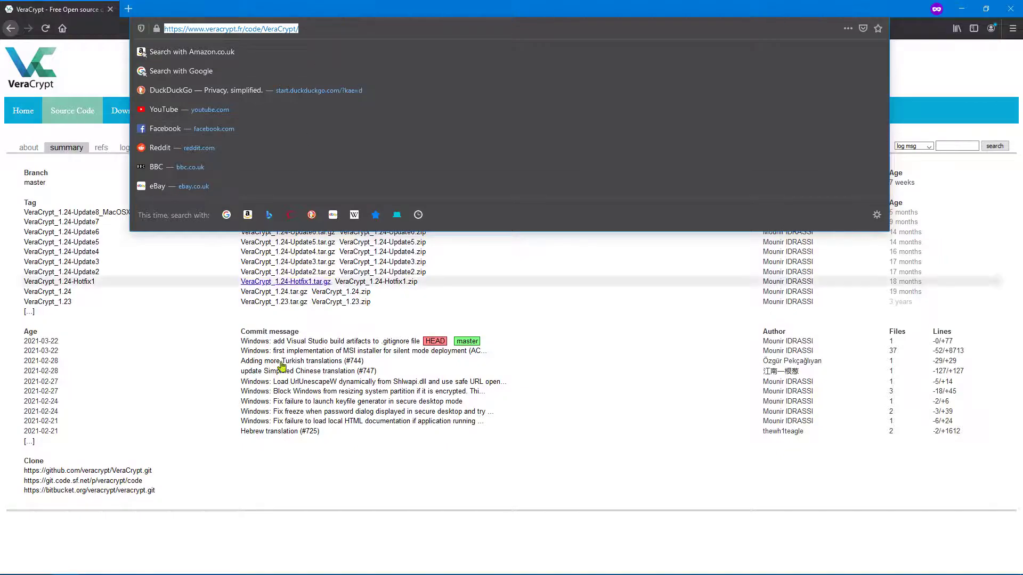
pyautogui.click(296, 329)
pyautogui.click(145, 123)
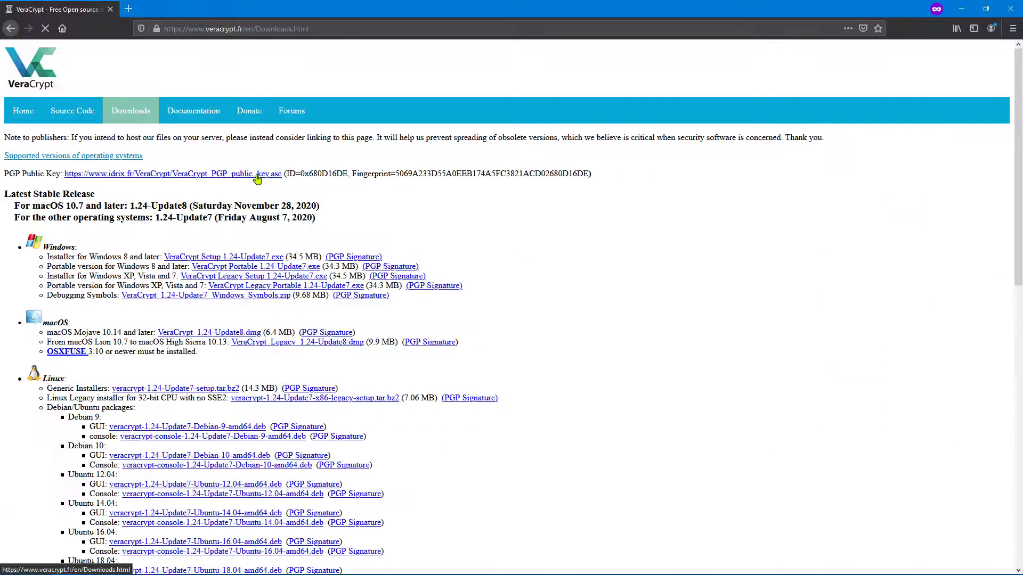
pyautogui.scroll(-3, 387, 315)
pyautogui.scroll(3, 387, 316)
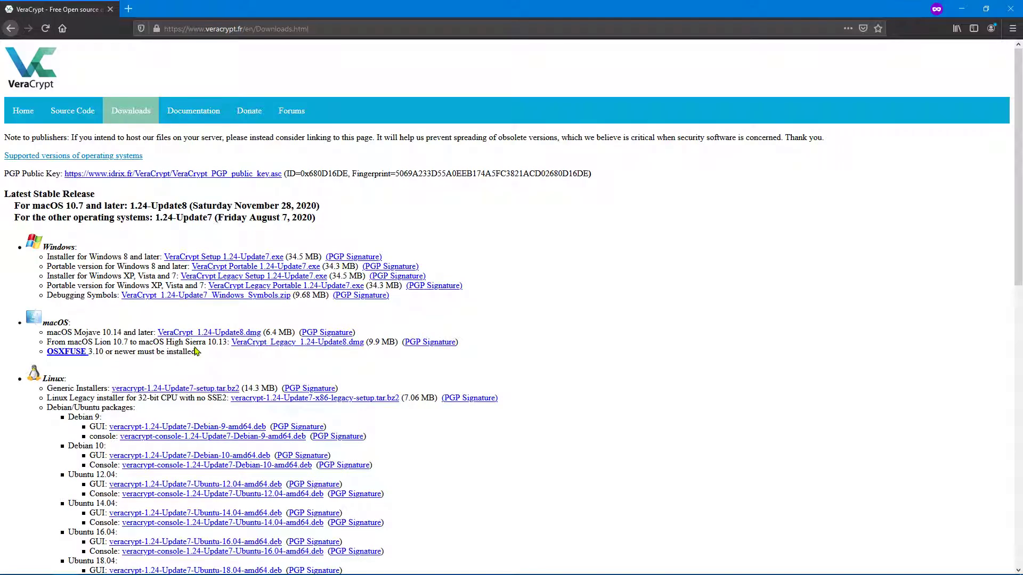
pyautogui.scroll(-10, 201, 361)
pyautogui.scroll(5, 192, 431)
pyautogui.scroll(5, 191, 432)
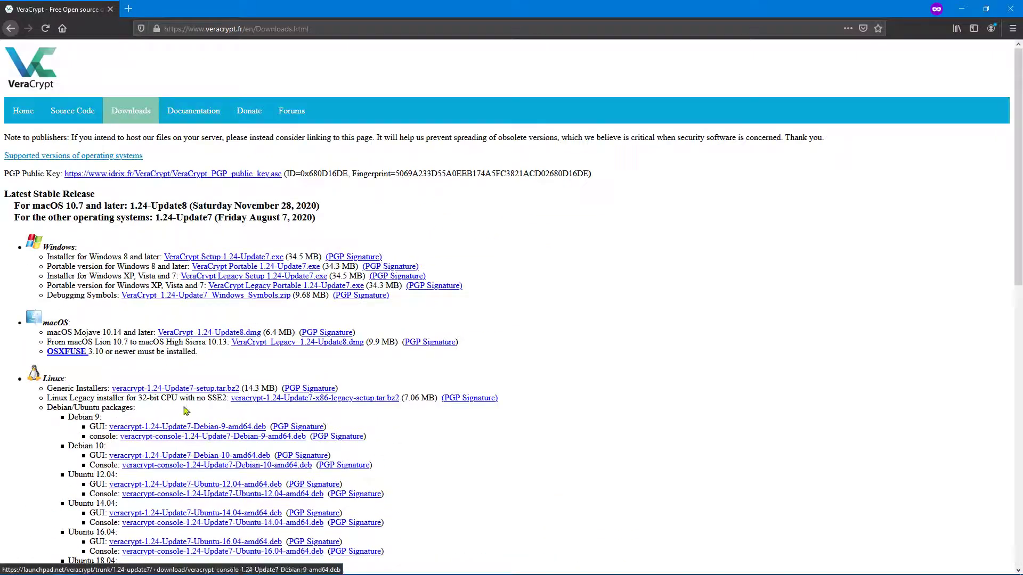
# - Highlight the Windows installer text on the page, then close Firefox
pyautogui.moveTo(56, 261); pyautogui.dragTo(221, 261)
pyautogui.click(93, 269)
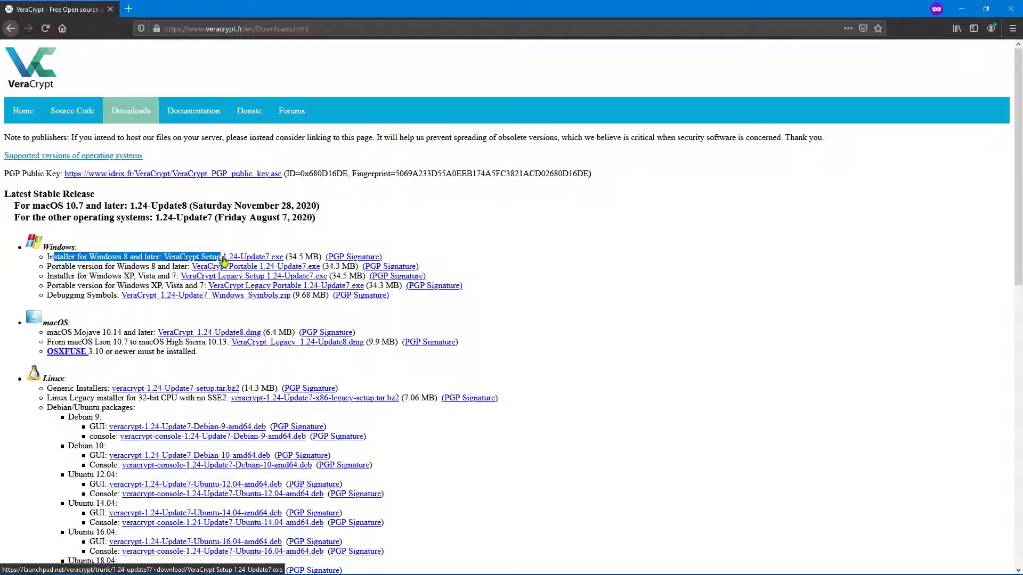
pyautogui.click(551, 328)
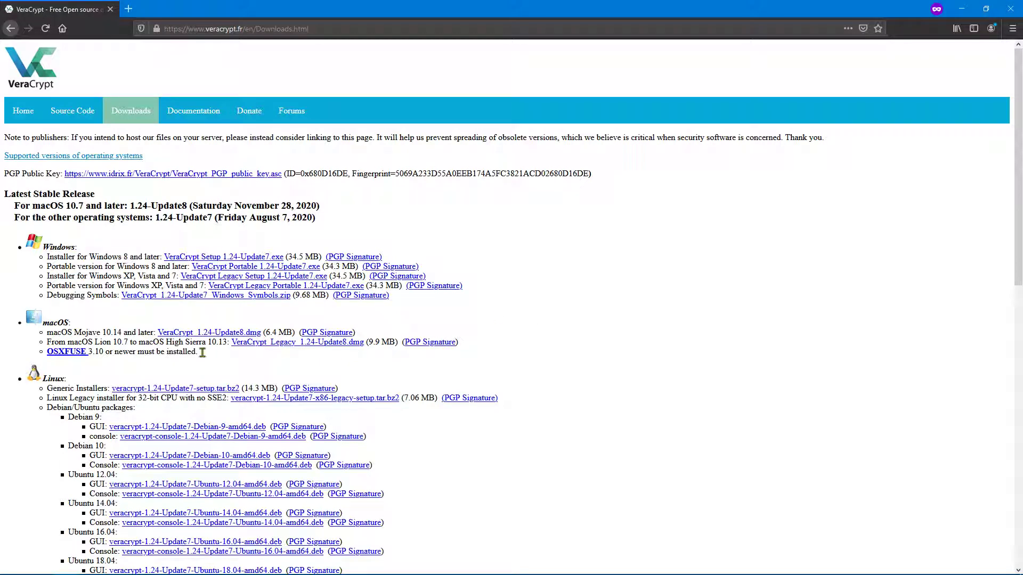
pyautogui.click(1011, 9)
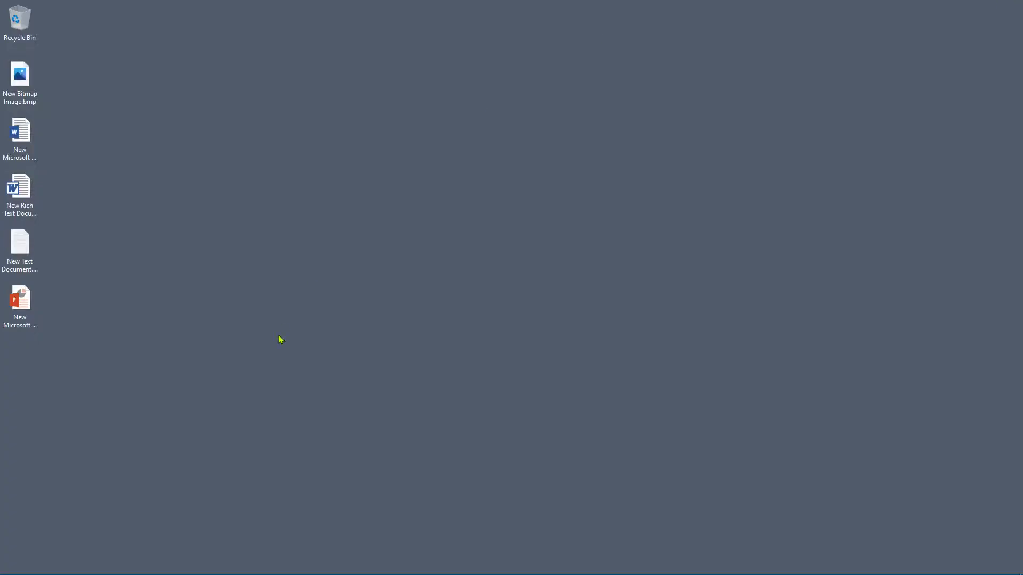
# - Search the Start menu for 'vera' and launch the VeraCrypt app
pyautogui.moveTo(71, 65); pyautogui.dragTo(2, 365)
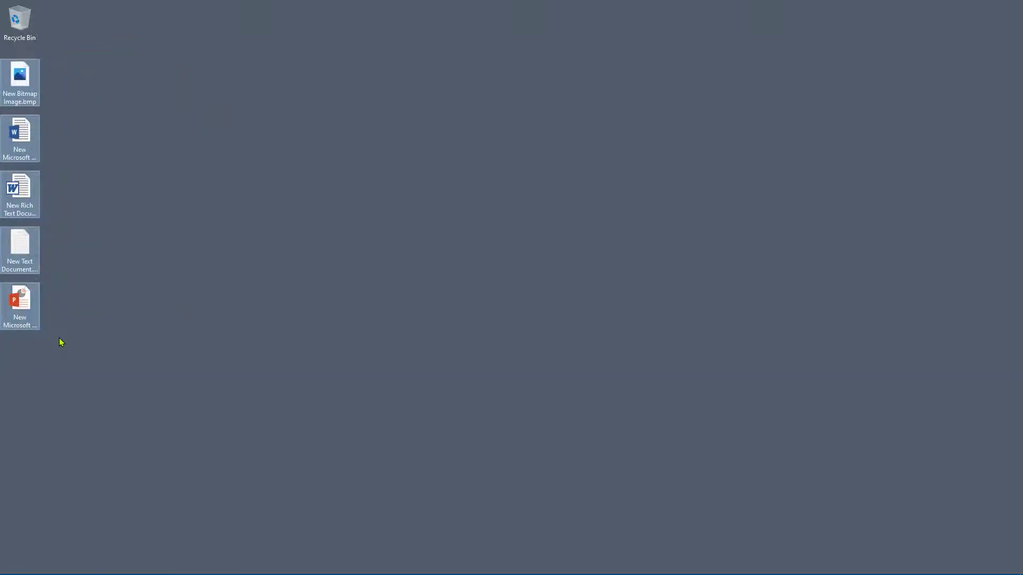
pyautogui.click(173, 317)
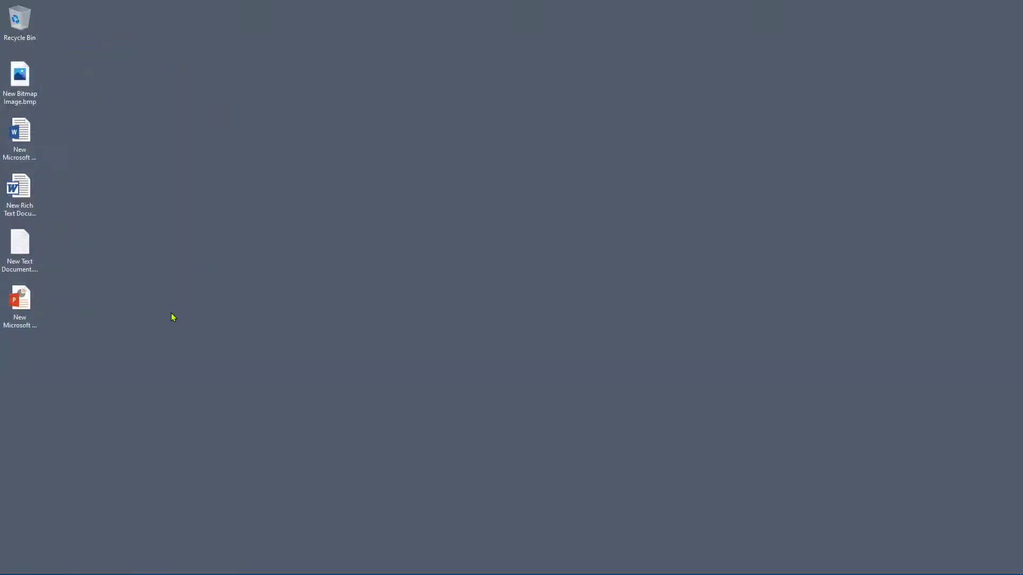
pyautogui.moveTo(36, 572)
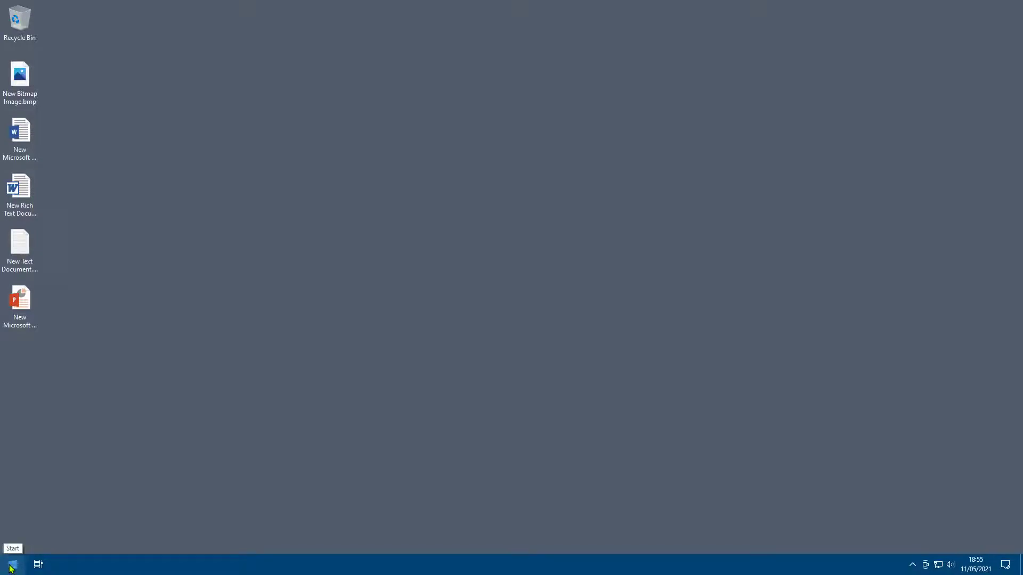
pyautogui.click(11, 569)
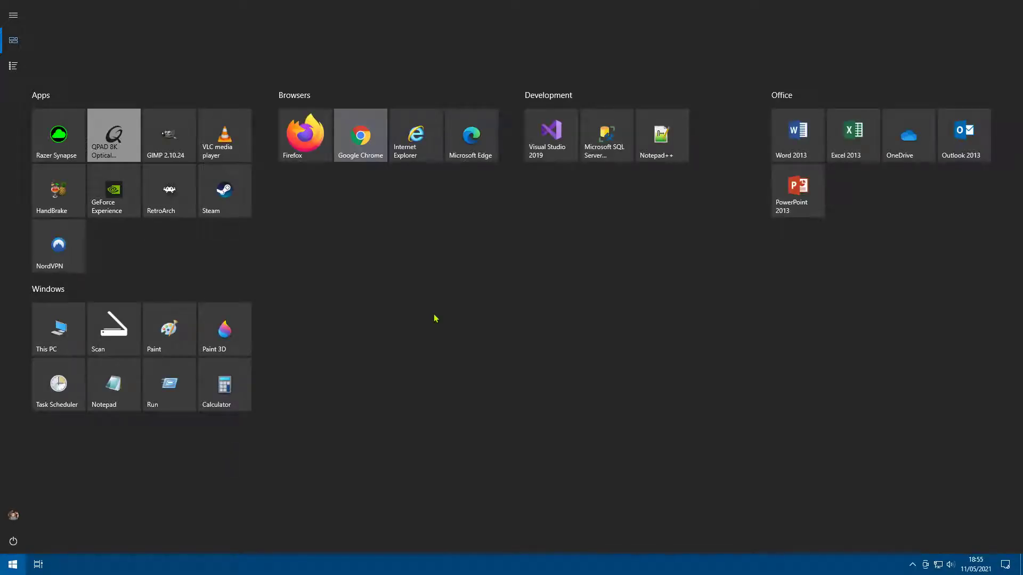
pyautogui.write('vera')
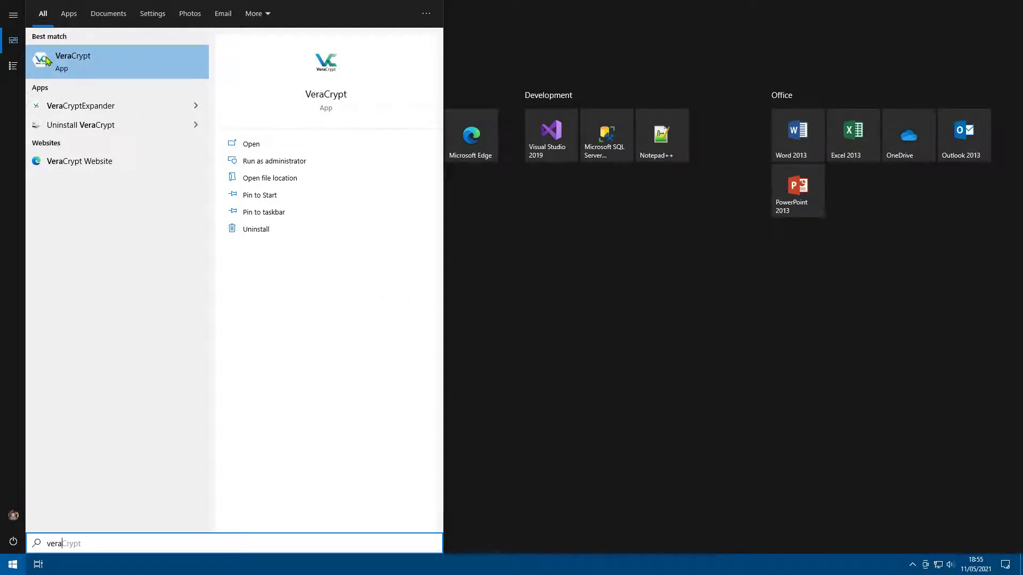
pyautogui.rightClick(80, 73)
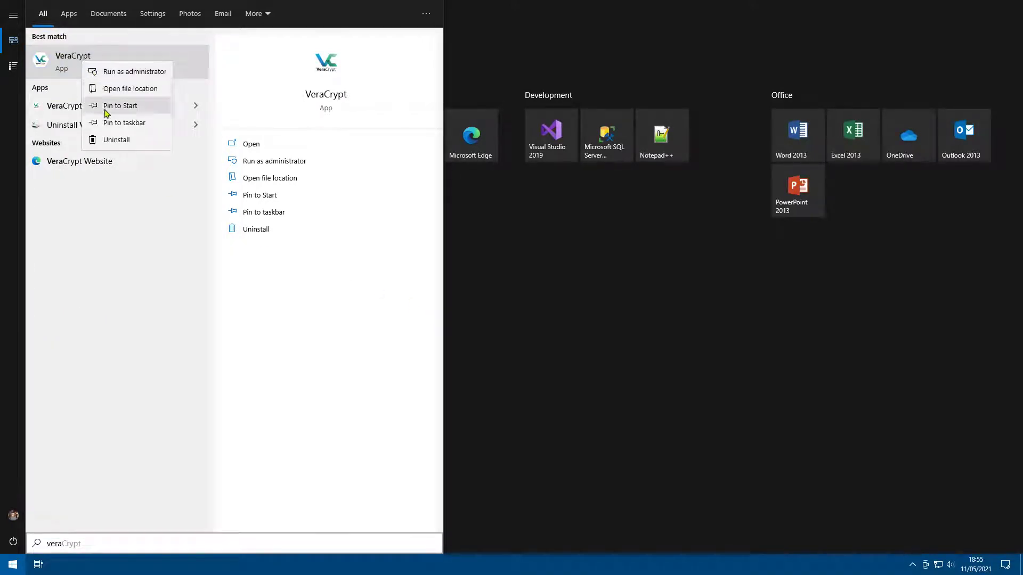
pyautogui.click(40, 68)
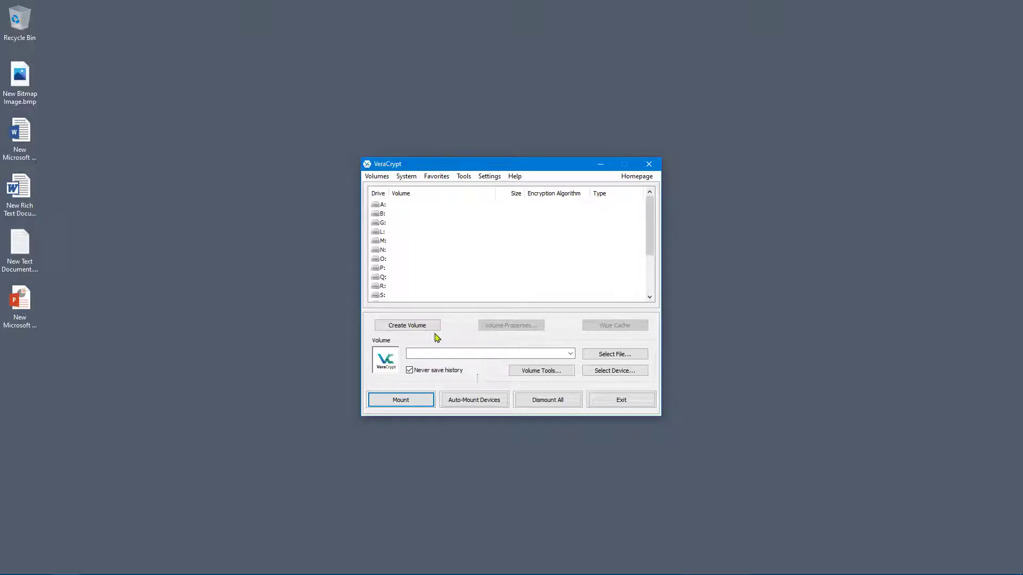
# - Start the Create Volume wizard from the VeraCrypt main window
pyautogui.click(419, 329)
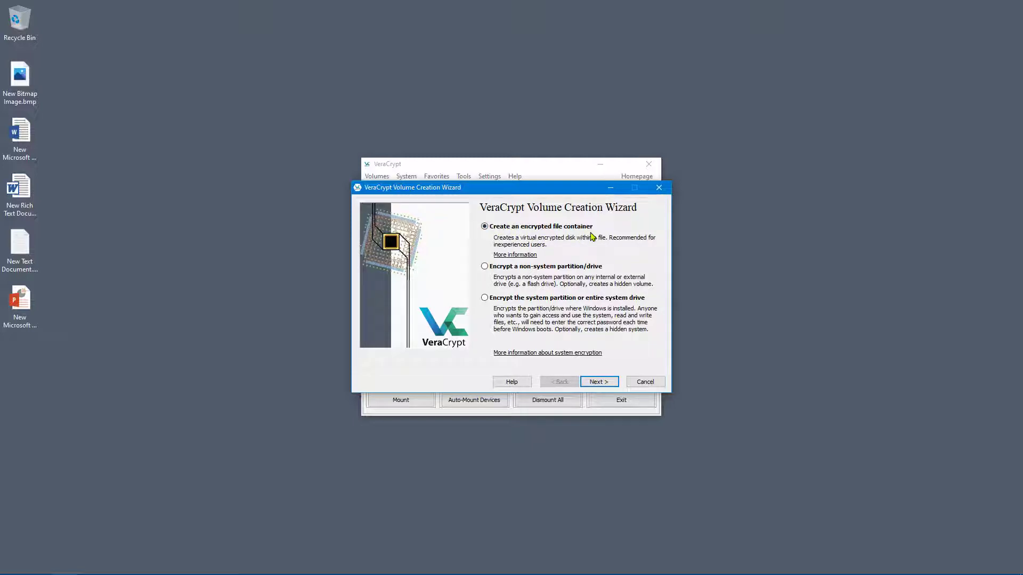
# - Compare the partition and file container volume options, then advance to the Volume Type page
pyautogui.click(485, 267)
pyautogui.click(485, 298)
pyautogui.click(485, 267)
pyautogui.click(484, 227)
pyautogui.click(485, 267)
pyautogui.click(486, 299)
pyautogui.click(611, 386)
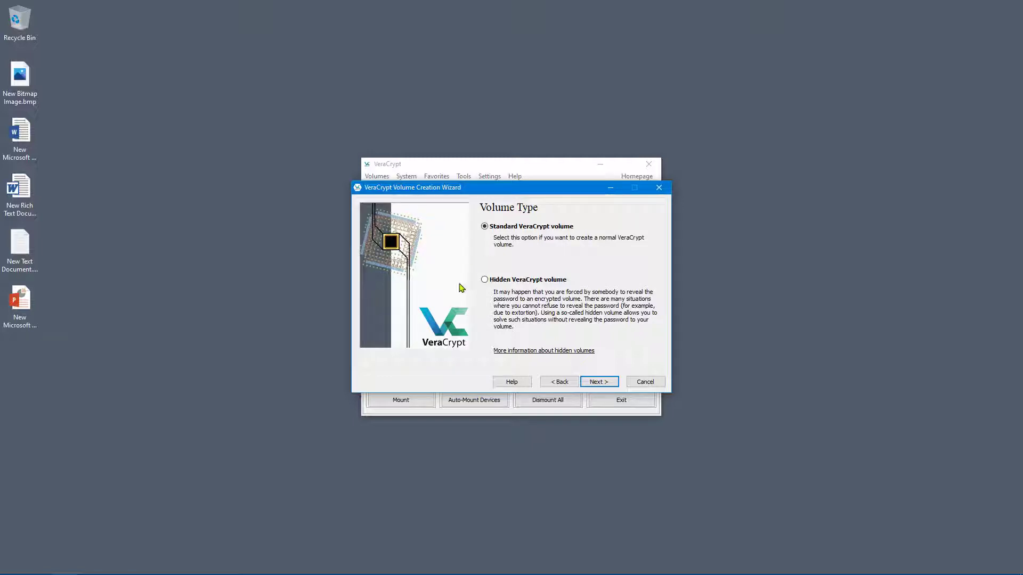
# - Try the hidden volume option, revert to Standard VeraCrypt volume, and continue to Volume Location
pyautogui.click(485, 279)
pyautogui.click(484, 226)
pyautogui.click(604, 382)
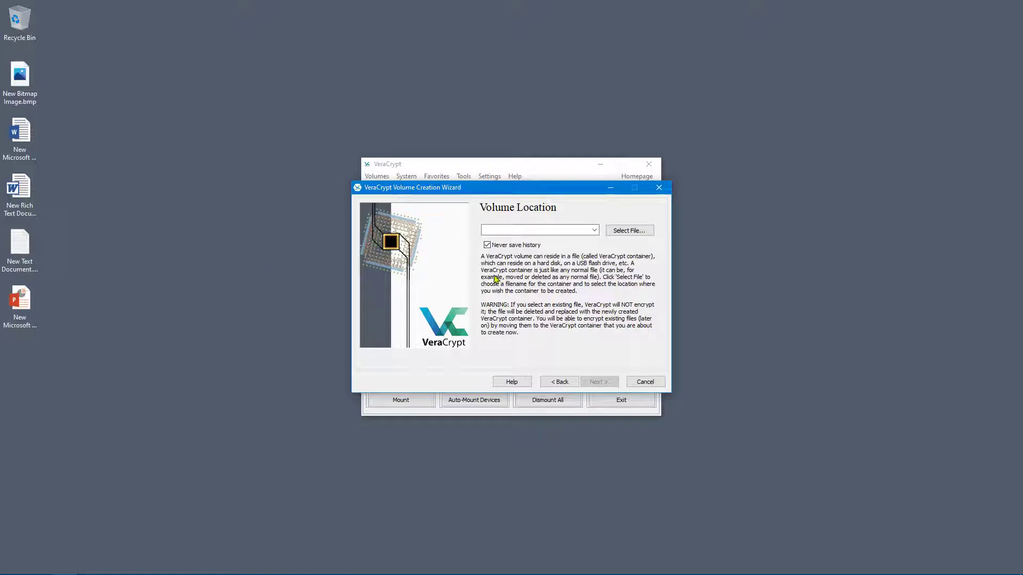
# - Set the container file to Vera.hc on the Desktop and continue to Encryption Options
pyautogui.click(638, 235)
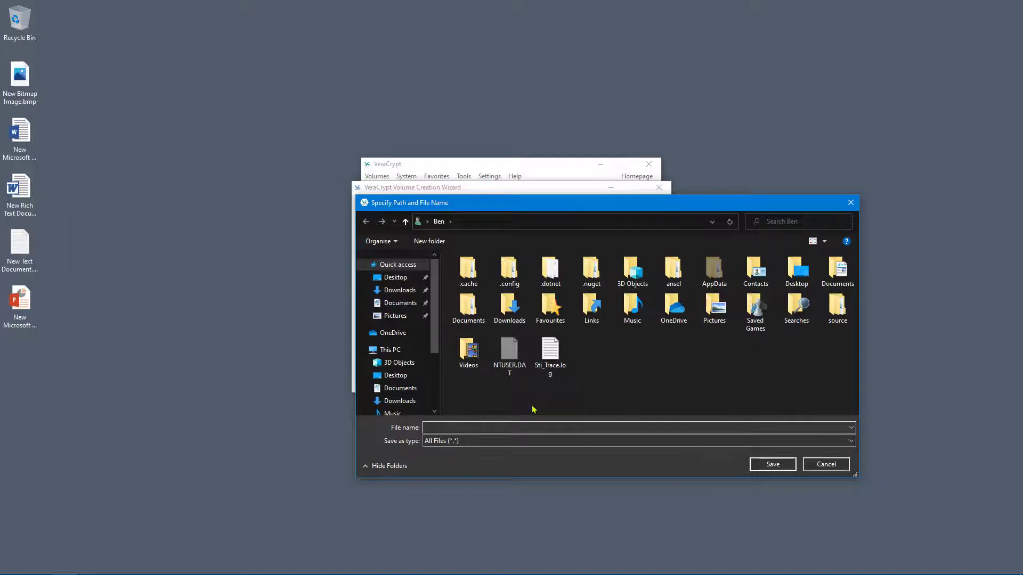
pyautogui.click(405, 278)
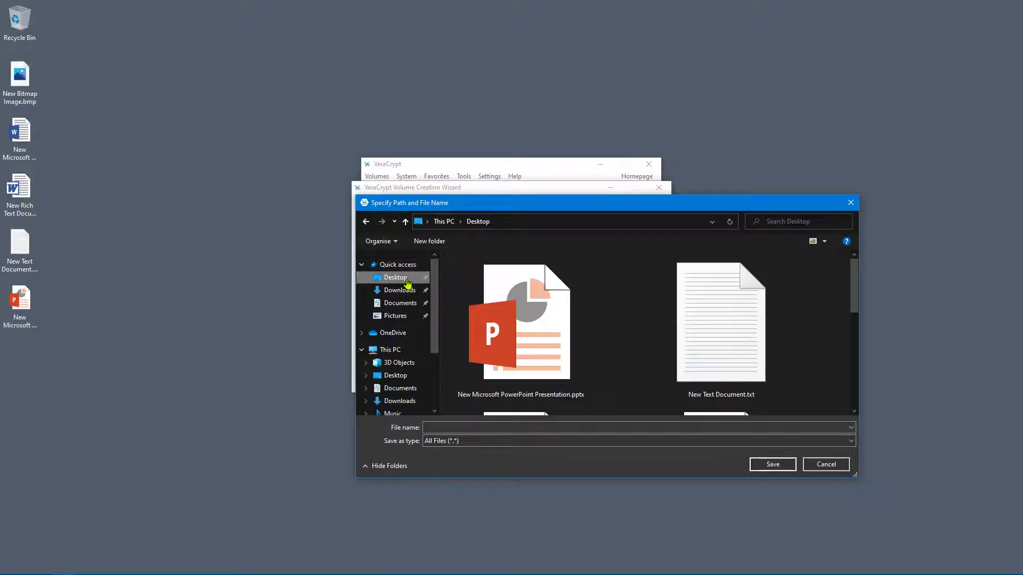
pyautogui.click(461, 430)
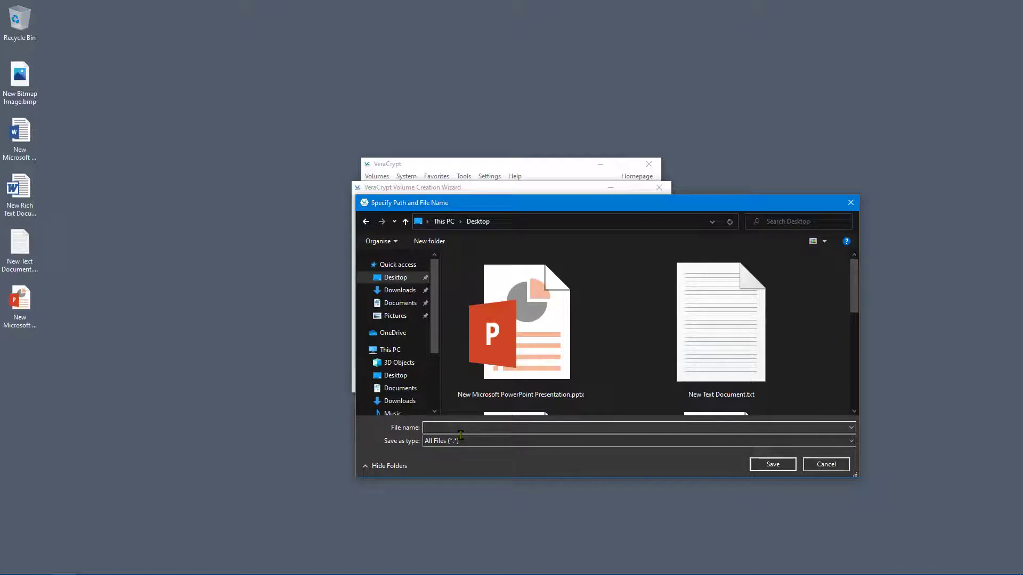
pyautogui.write('Vera.hc')
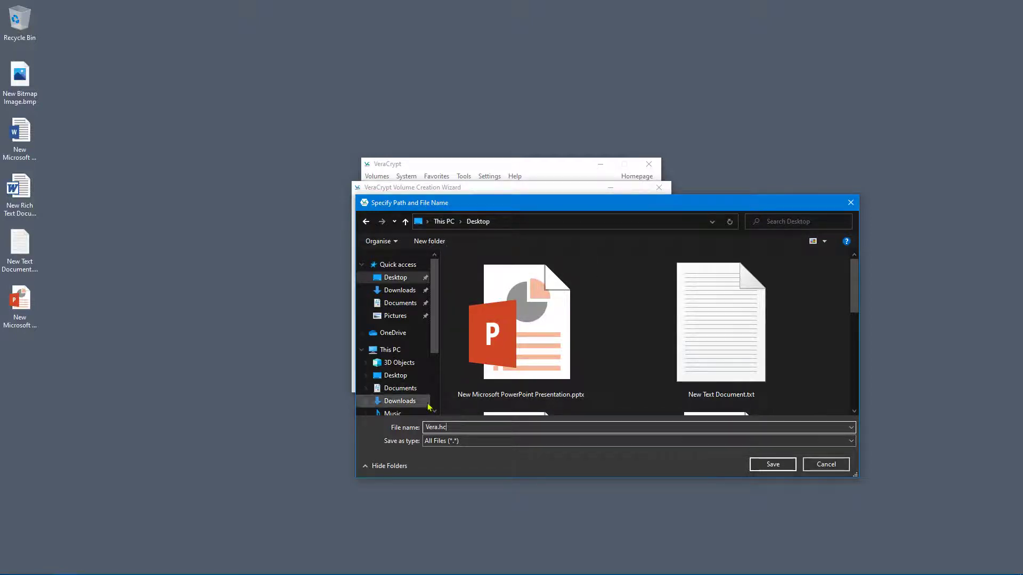
pyautogui.click(787, 469)
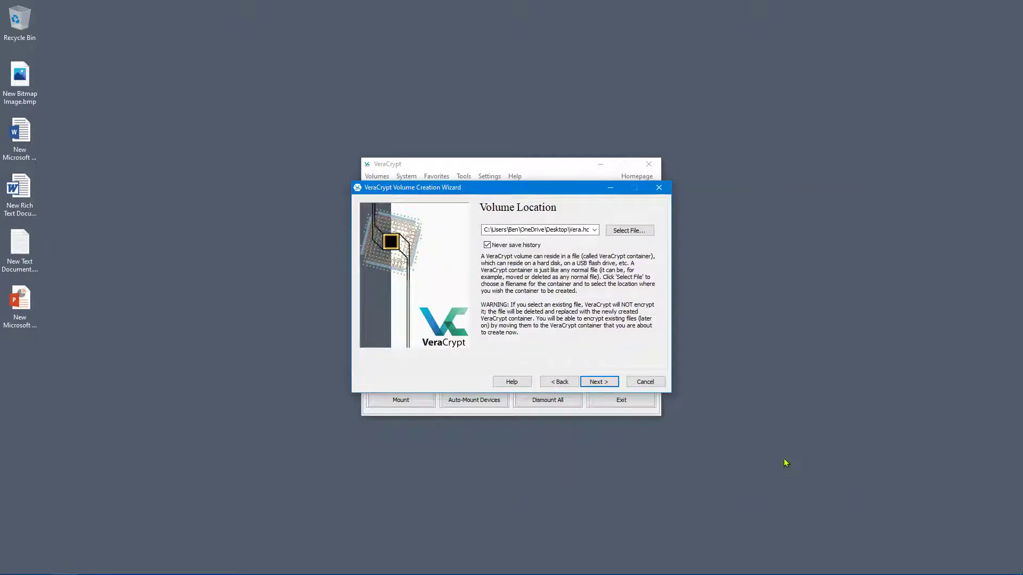
pyautogui.click(608, 382)
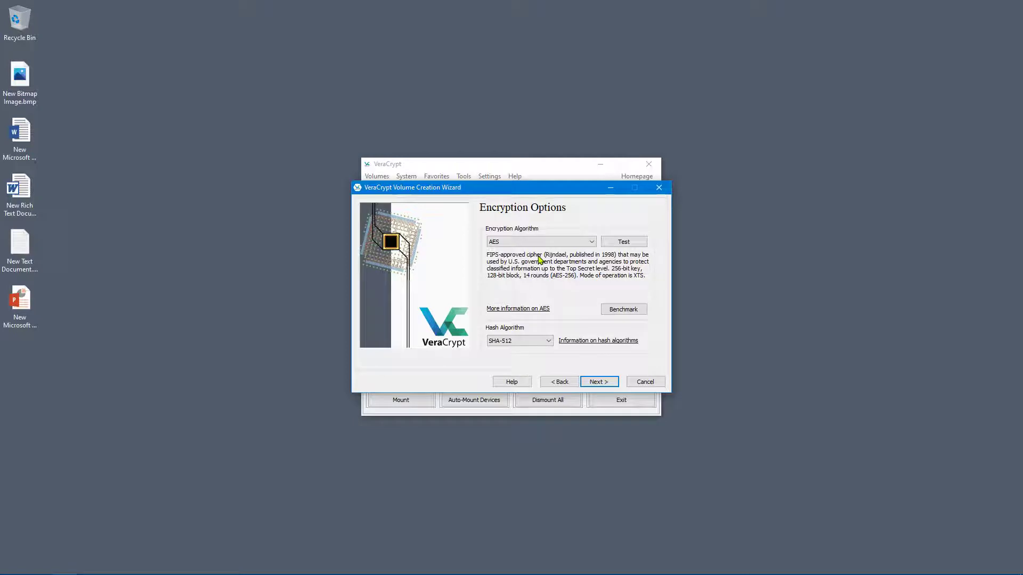
# - Keep AES as the encryption algorithm and SHA-512 as the hash, then continue
pyautogui.click(593, 242)
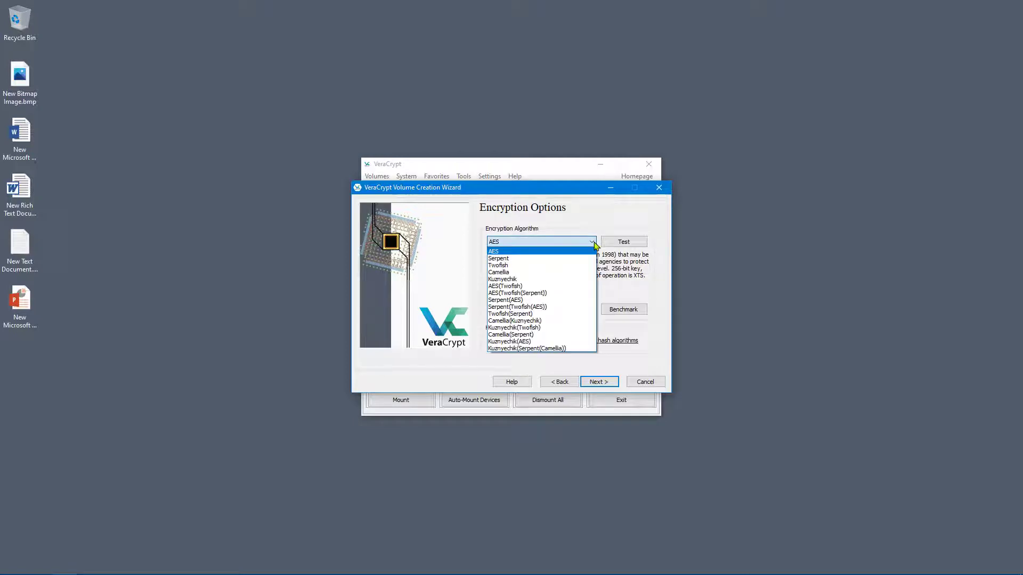
pyautogui.click(595, 244)
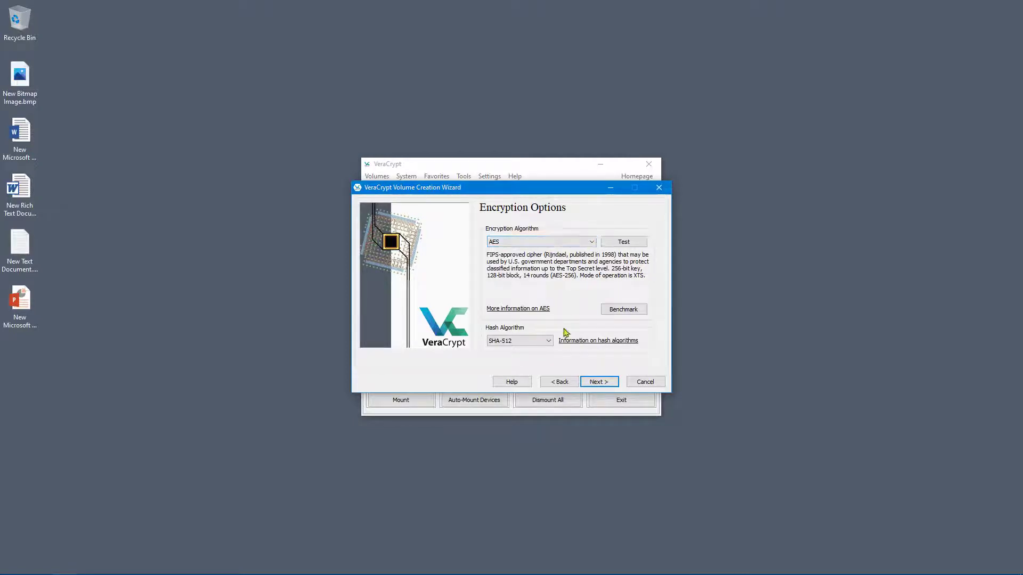
pyautogui.click(553, 342)
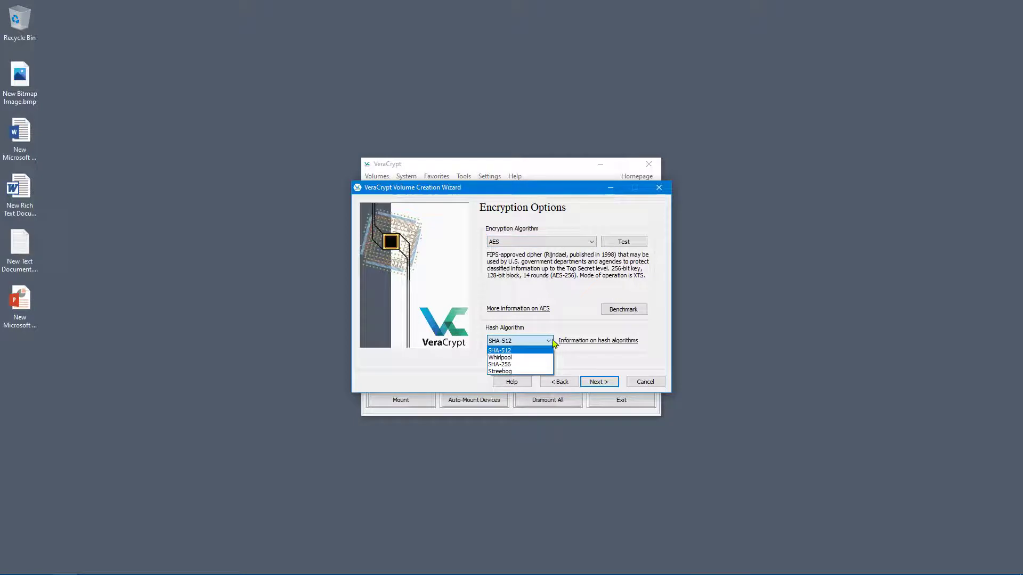
pyautogui.click(570, 329)
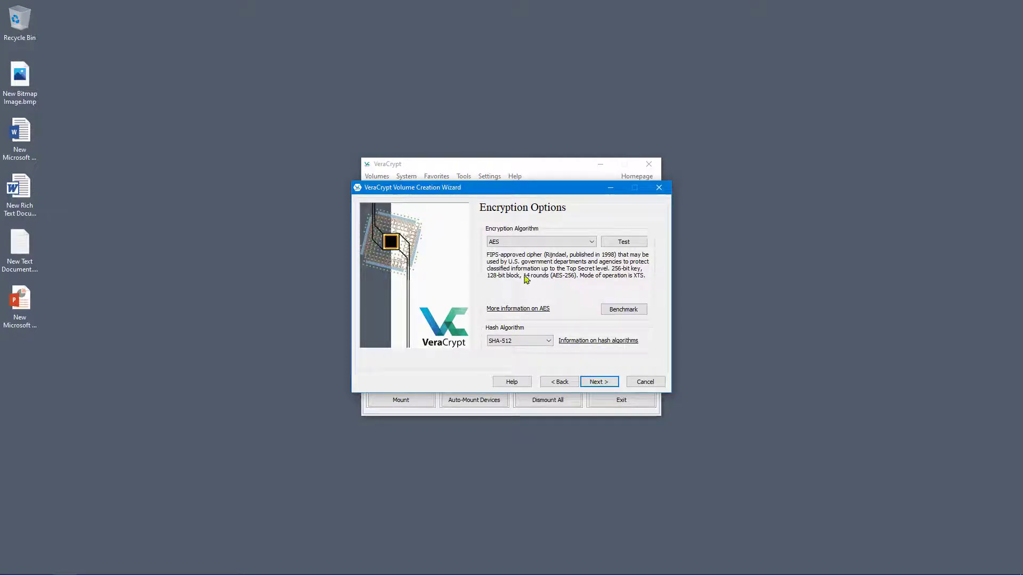
pyautogui.click(513, 244)
pyautogui.click(515, 251)
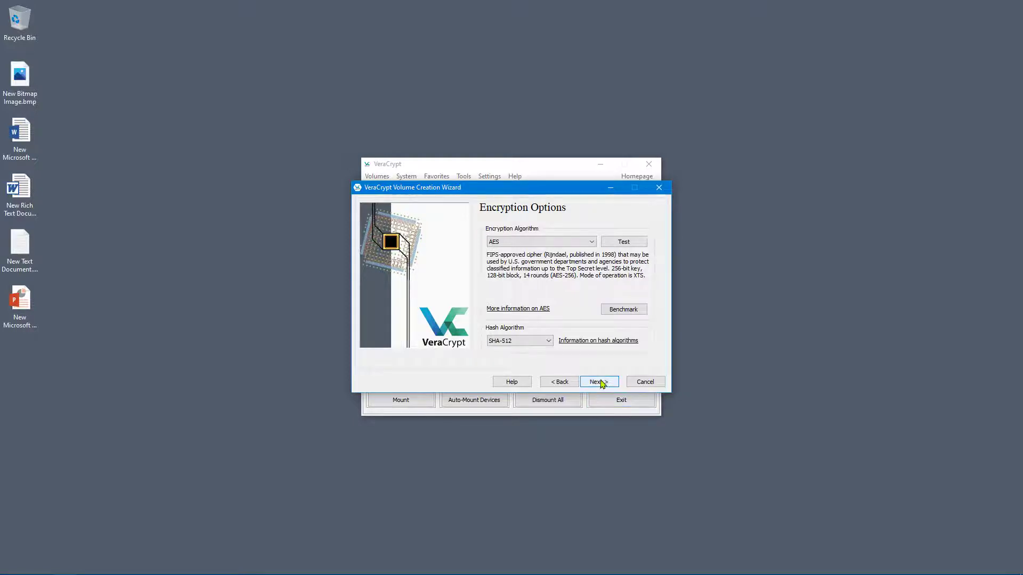
pyautogui.click(598, 382)
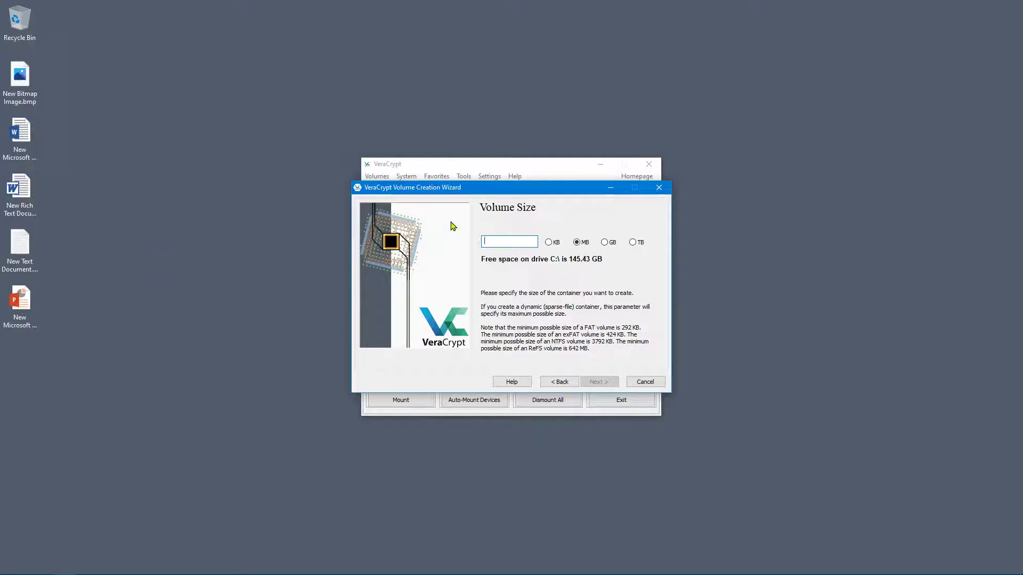
# - Enter a volume size of 1 MB and continue to the Volume Password page
pyautogui.write('1')
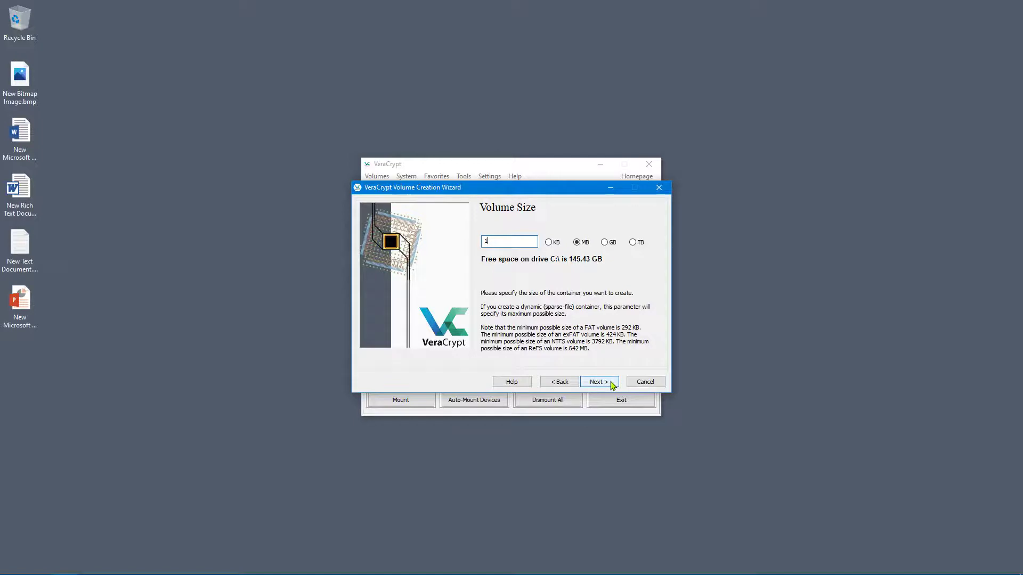
pyautogui.click(598, 382)
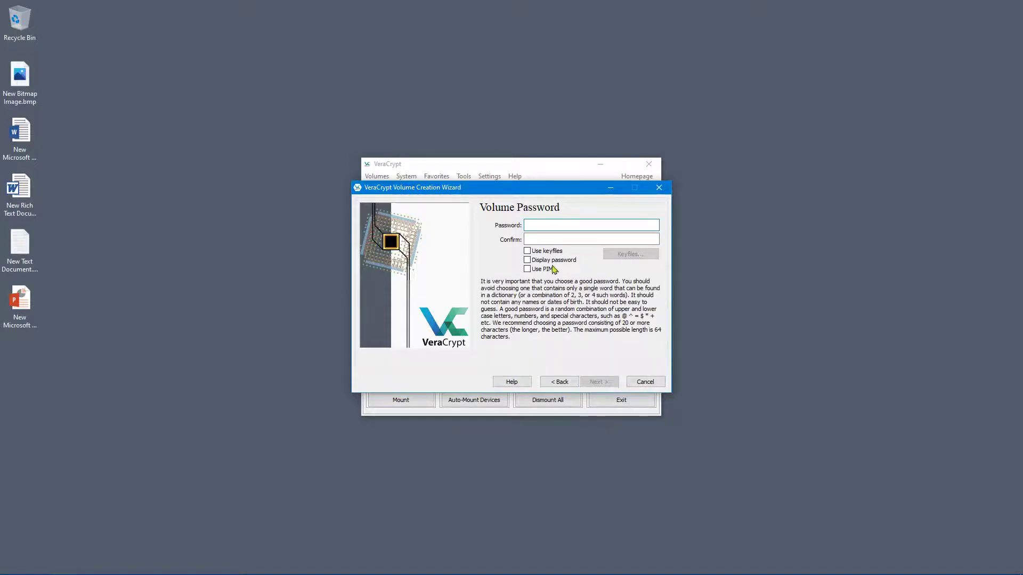
pyautogui.moveTo(7, 566)
# - Launch Firefox, search 'last pass generator' and open the LastPass Password Generator page
pyautogui.click(13, 564)
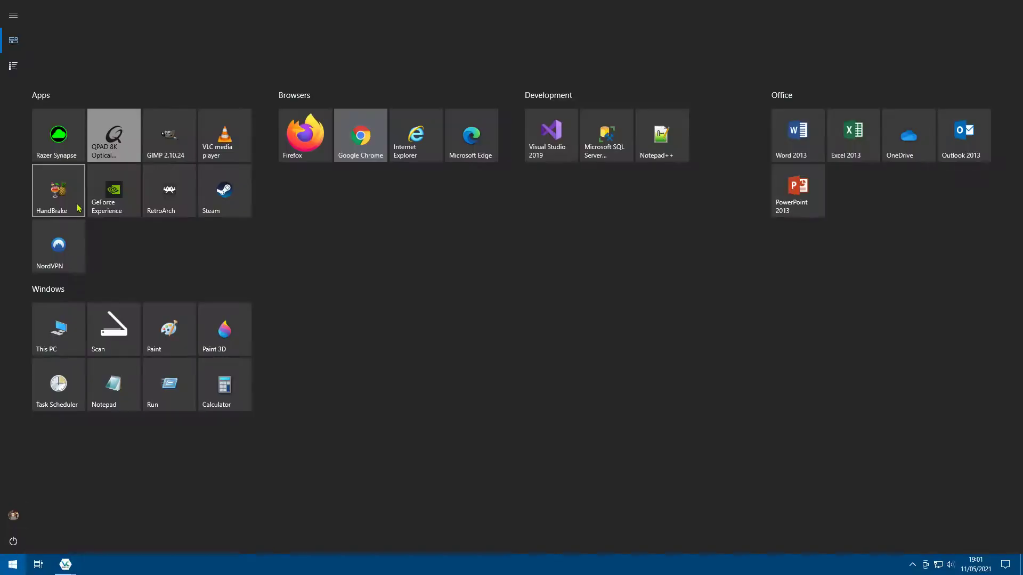
pyautogui.click(296, 141)
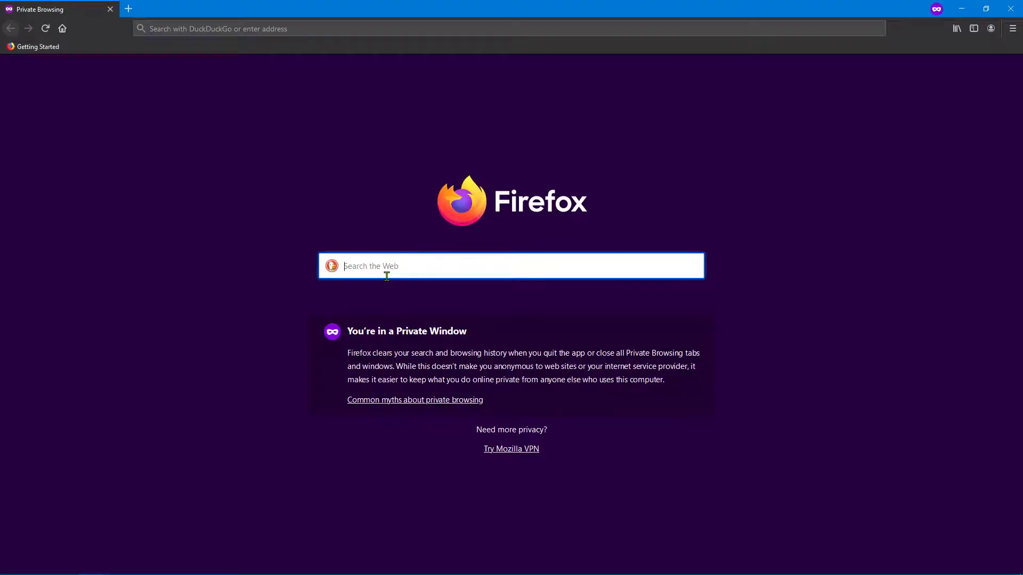
pyautogui.write('last pass')
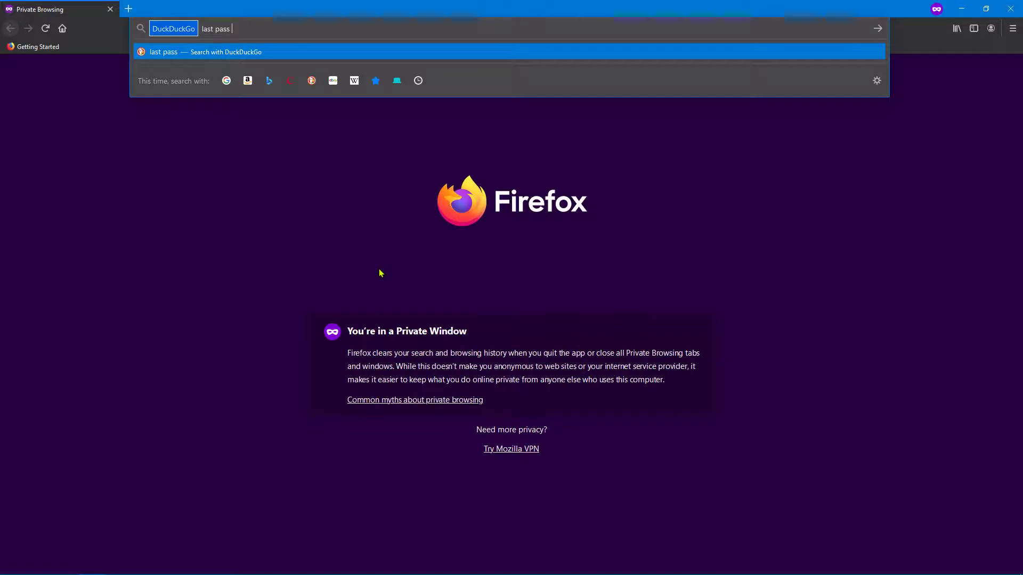
pyautogui.write('generator')
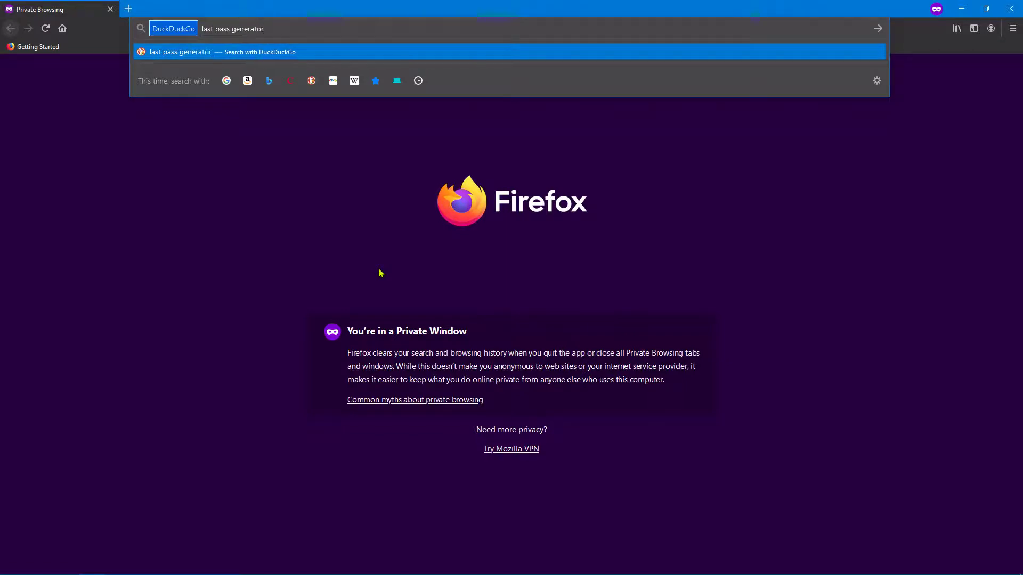
pyautogui.press('Return')
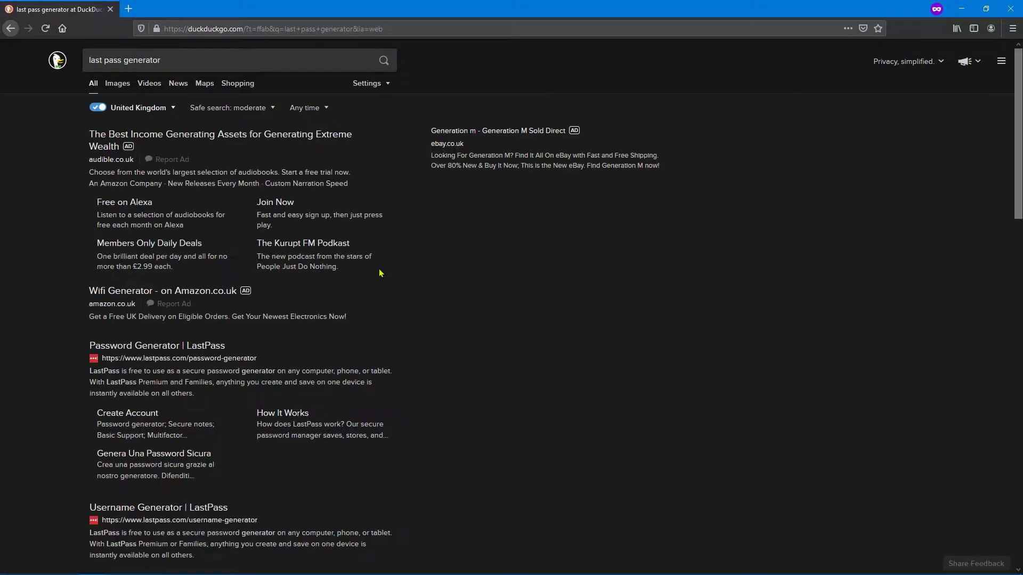
pyautogui.click(202, 346)
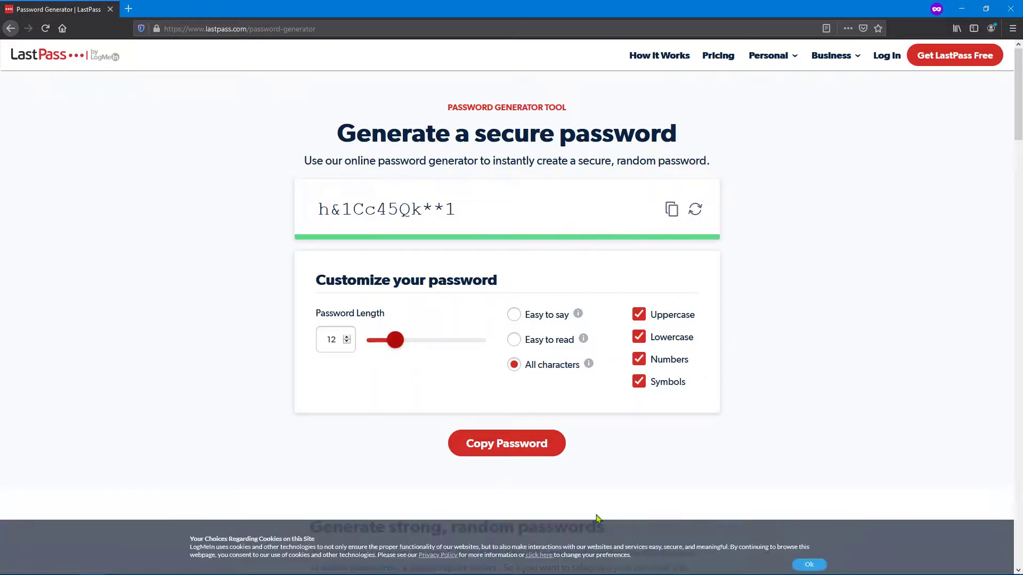
# - Dismiss the cookie notice and set the password length to 50
pyautogui.click(811, 566)
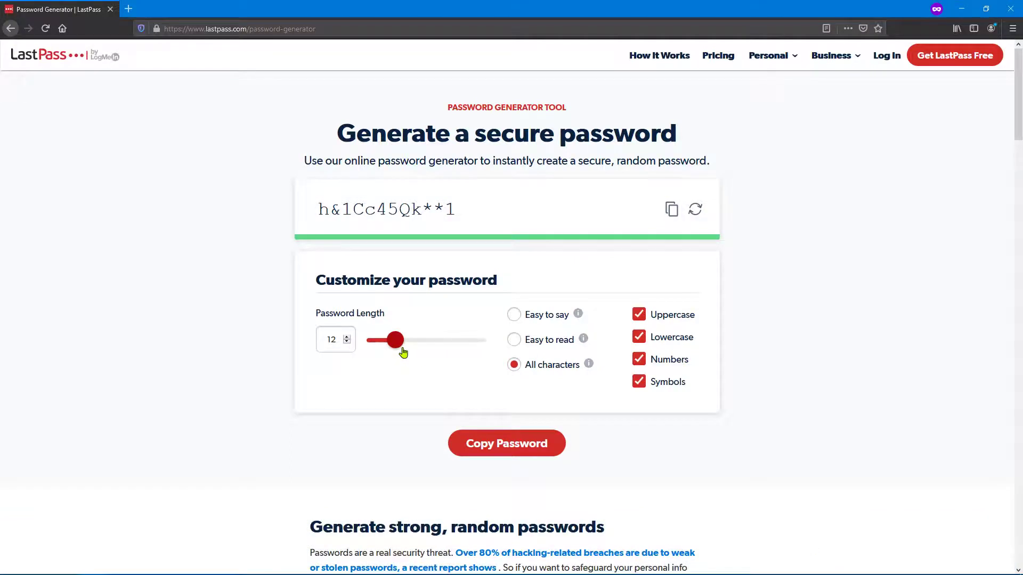
pyautogui.moveTo(401, 342); pyautogui.dragTo(487, 341)
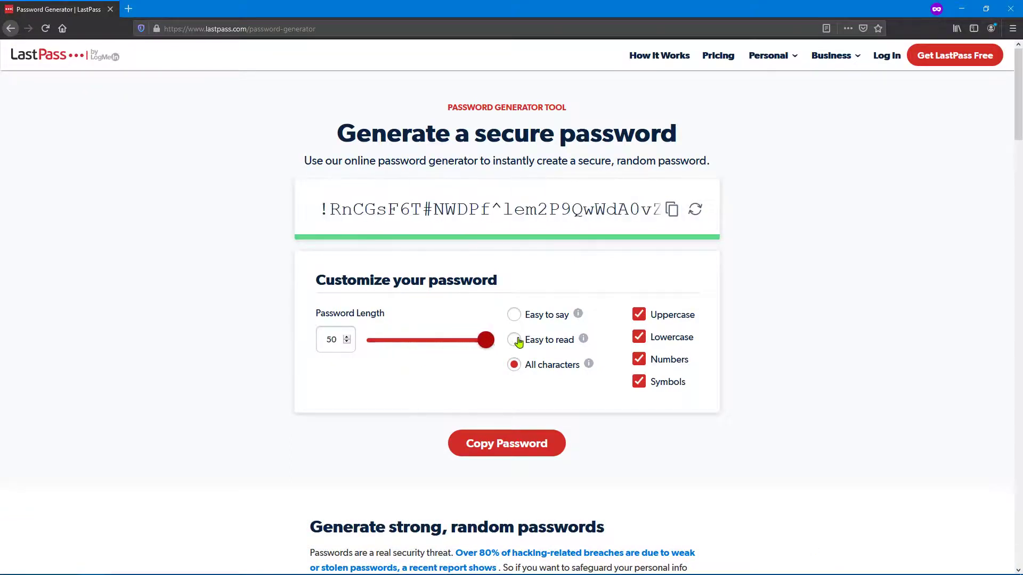
pyautogui.click(347, 338)
pyautogui.moveTo(867, 8); pyautogui.dragTo(679, 52)
pyautogui.click(803, 47)
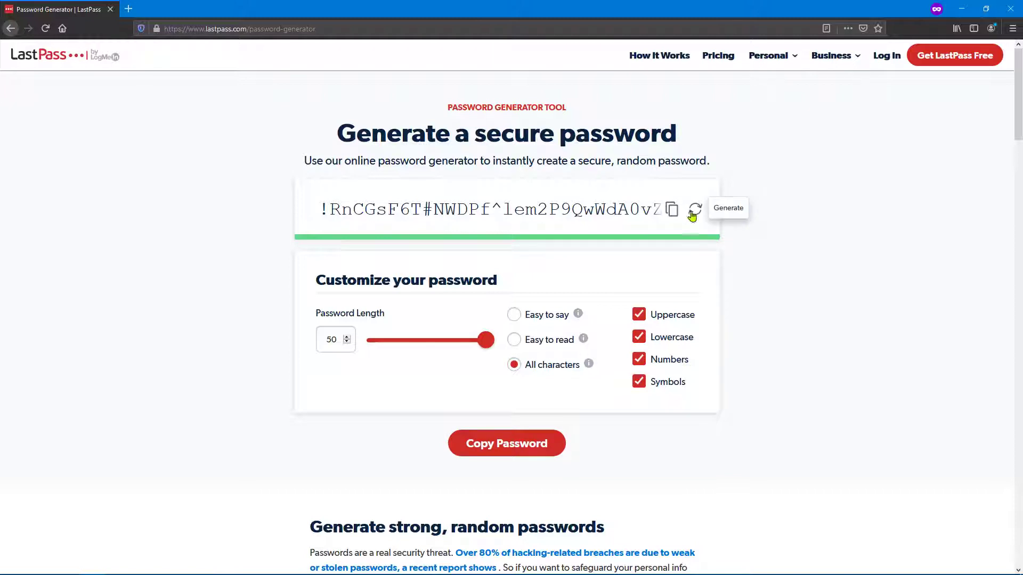
# - Regenerate the password several times, copy it, and decline the LastPass sign-up offer
pyautogui.click(696, 211)
pyautogui.click(696, 210)
pyautogui.click(695, 211)
pyautogui.click(696, 210)
pyautogui.click(696, 210)
pyautogui.click(696, 210)
pyautogui.click(696, 210)
pyautogui.click(696, 210)
pyautogui.click(696, 211)
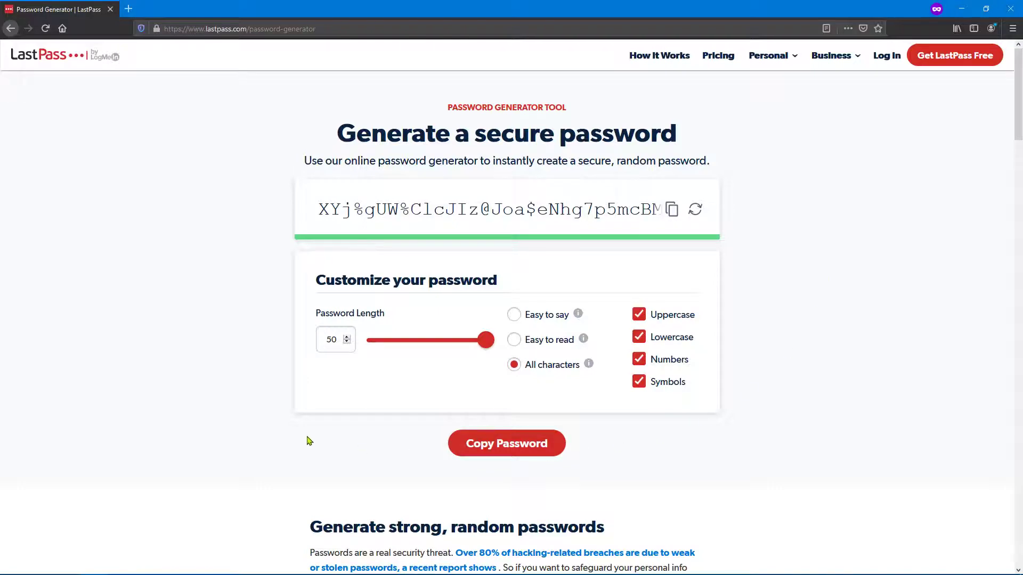
pyautogui.click(526, 447)
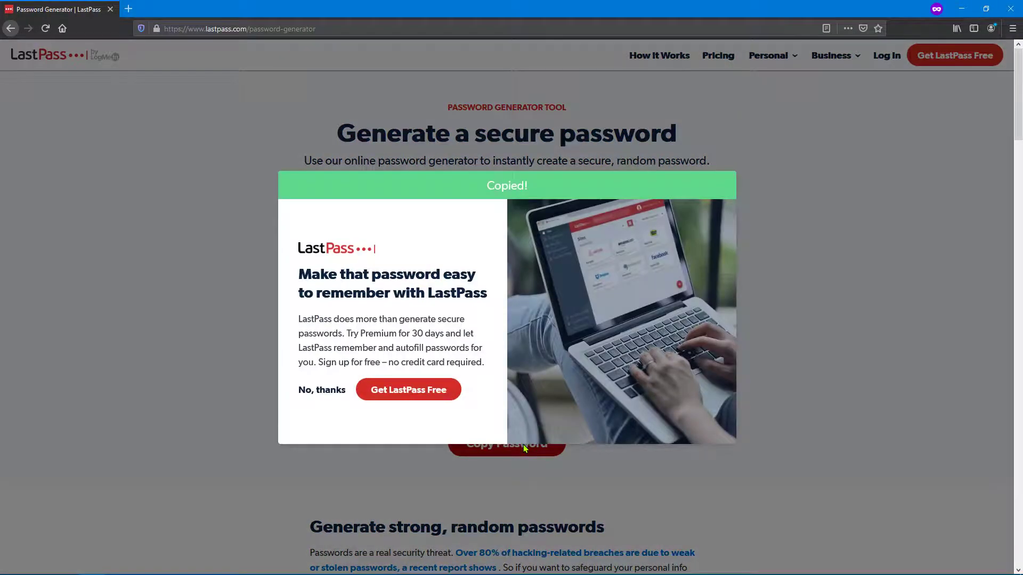
pyautogui.click(337, 389)
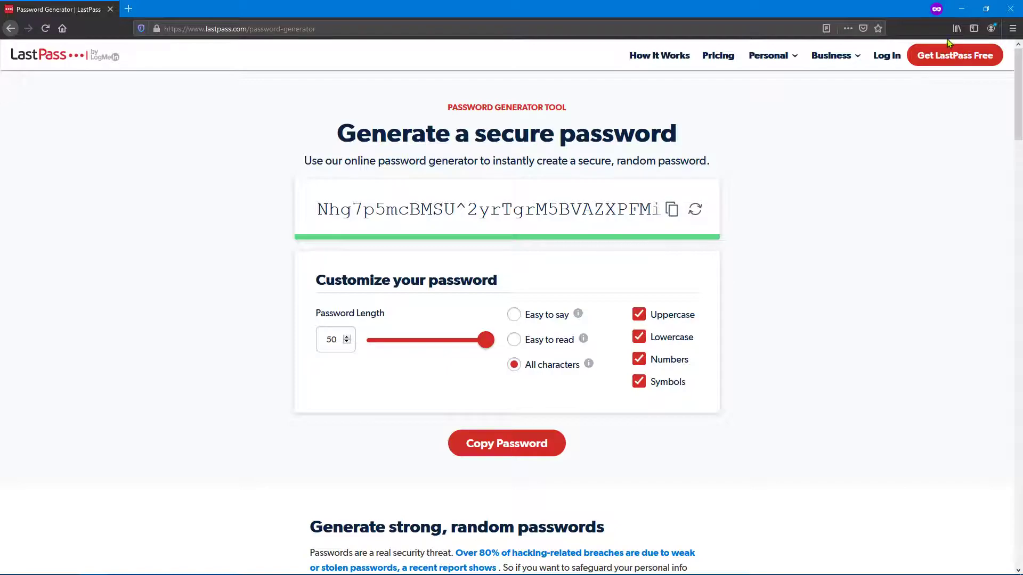
# - Minimize the browser and launch Notepad from the Start menu
pyautogui.click(962, 9)
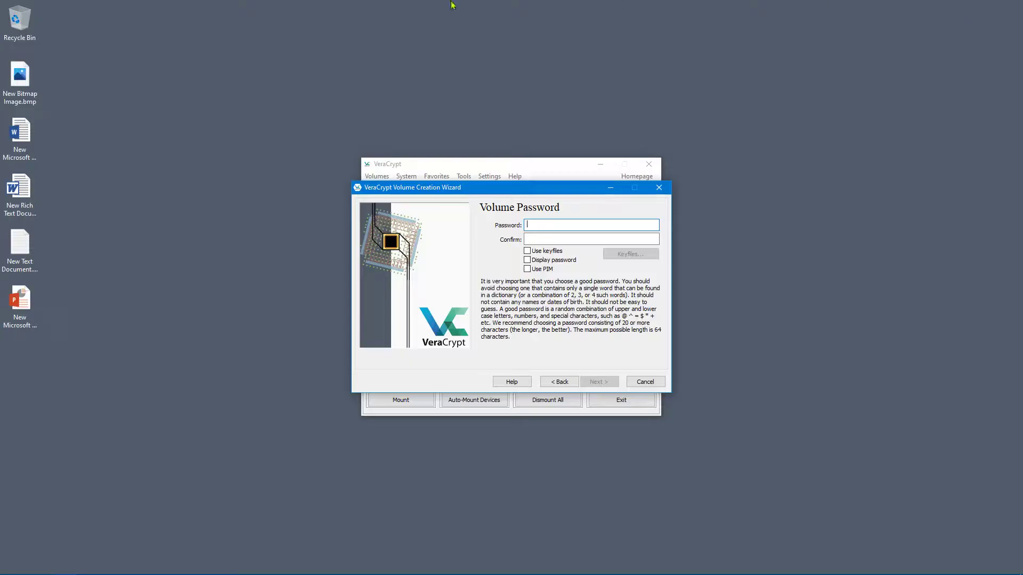
pyautogui.click(13, 564)
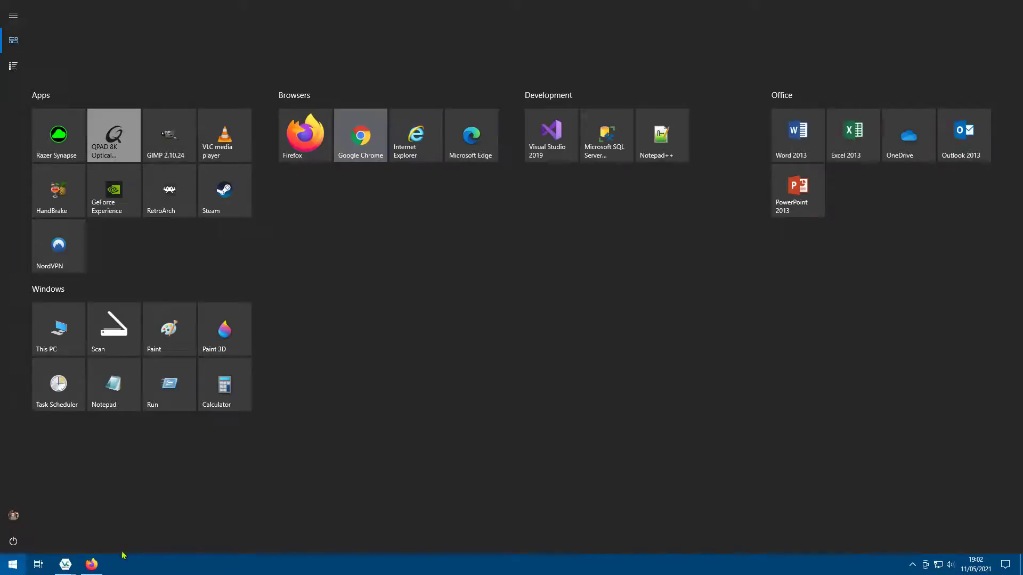
pyautogui.click(101, 394)
# - Paste the generated 50-character password into the new note, enlarge it, and move Notepad beside the wizard
pyautogui.rightClick(318, 212)
pyautogui.click(337, 261)
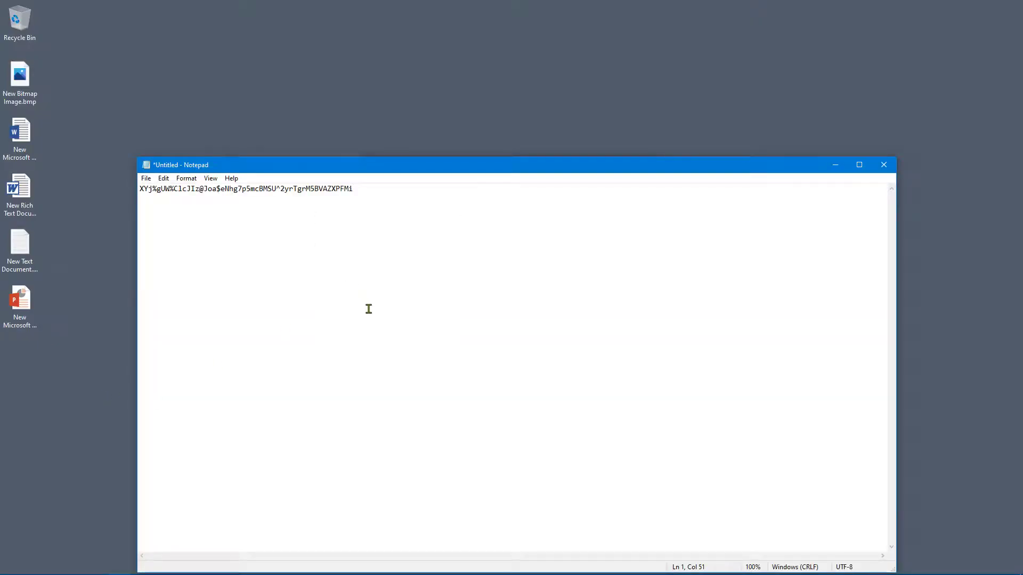
pyautogui.scroll(17, 400, 361)
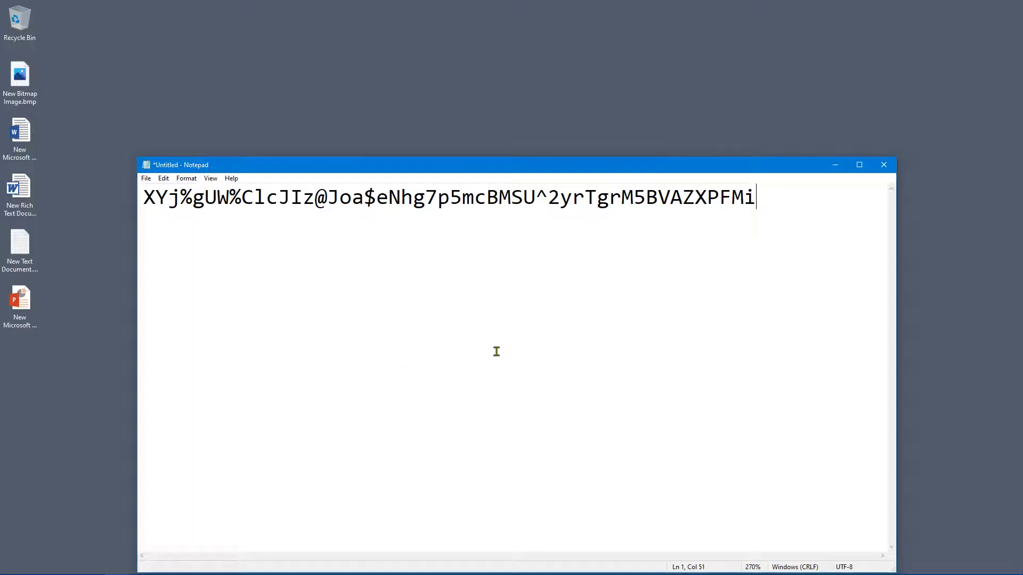
pyautogui.moveTo(750, 172); pyautogui.dragTo(791, 384)
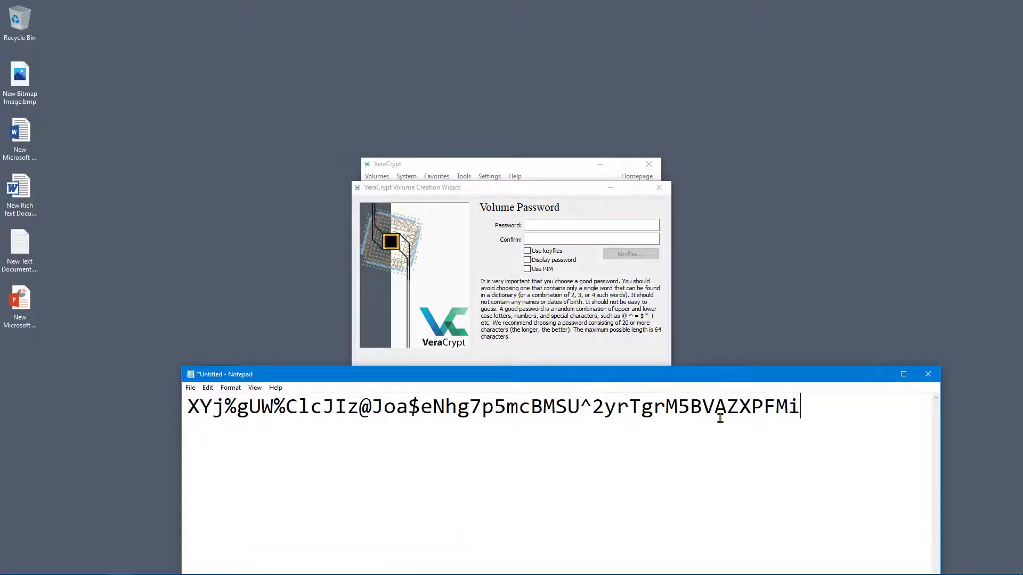
# - Select the entire password line in the Notepad document
pyautogui.moveTo(803, 413); pyautogui.dragTo(184, 410)
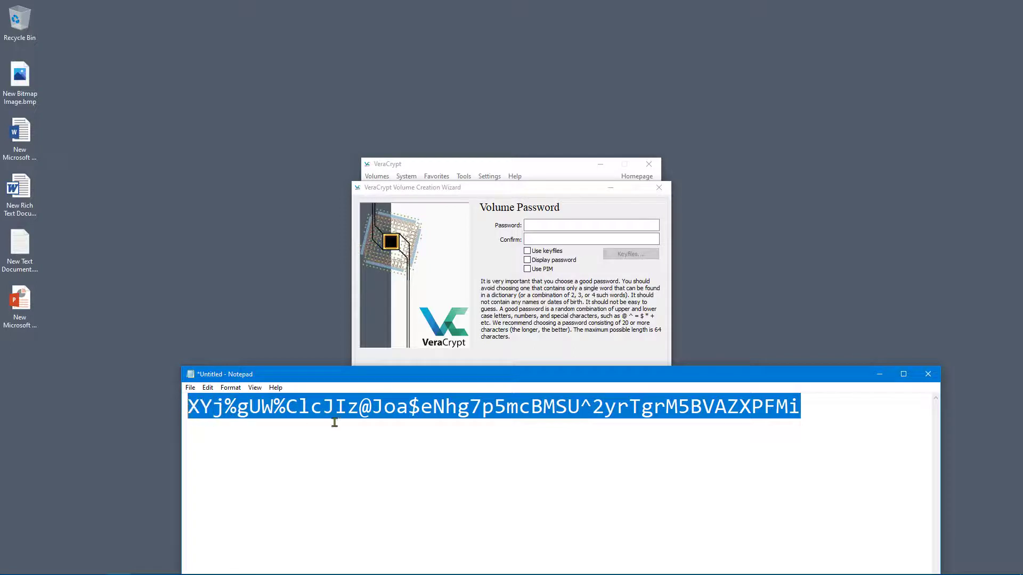
pyautogui.click(829, 432)
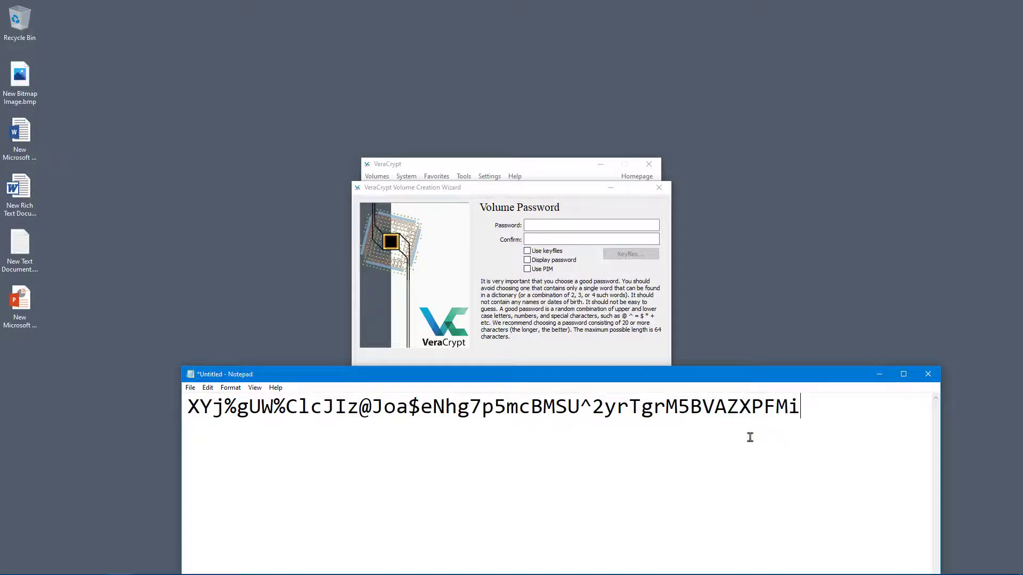
pyautogui.doubleClick(285, 413)
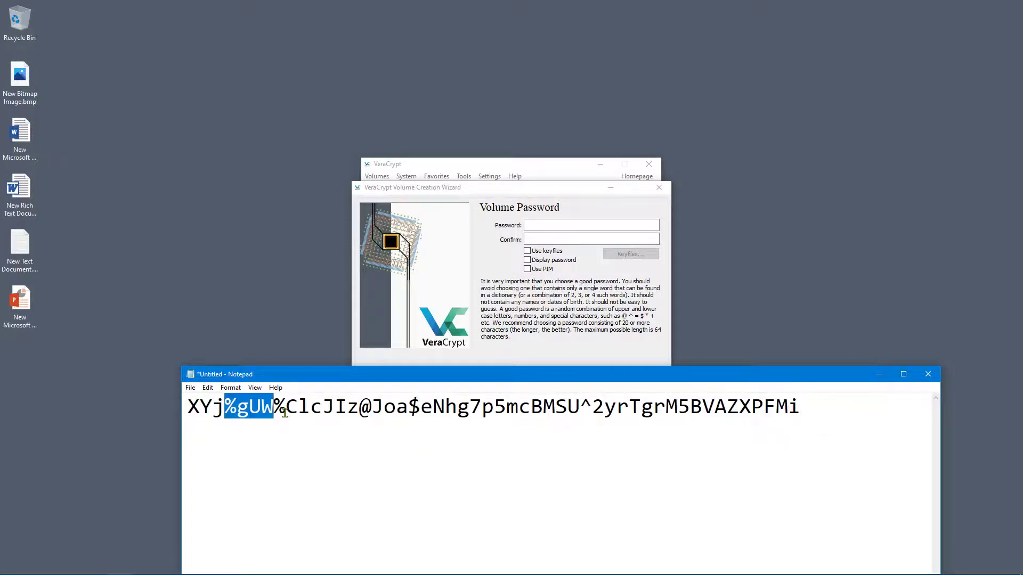
pyautogui.hotkey('alt', 'Tab')
pyautogui.hotkey('alt', 'Tab')
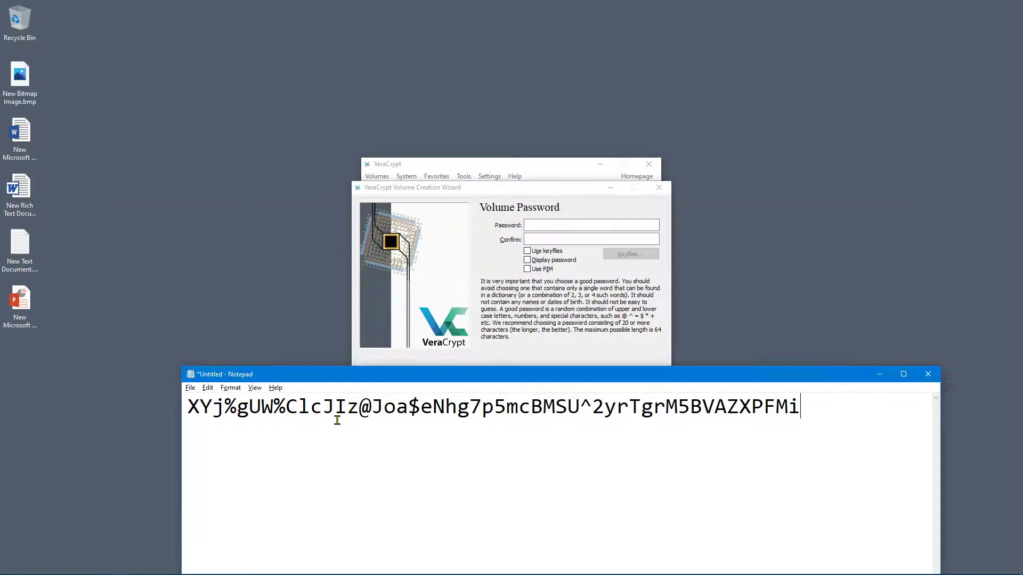
pyautogui.doubleClick(293, 413)
pyautogui.click(805, 418)
pyautogui.moveTo(812, 422); pyautogui.dragTo(64, 387)
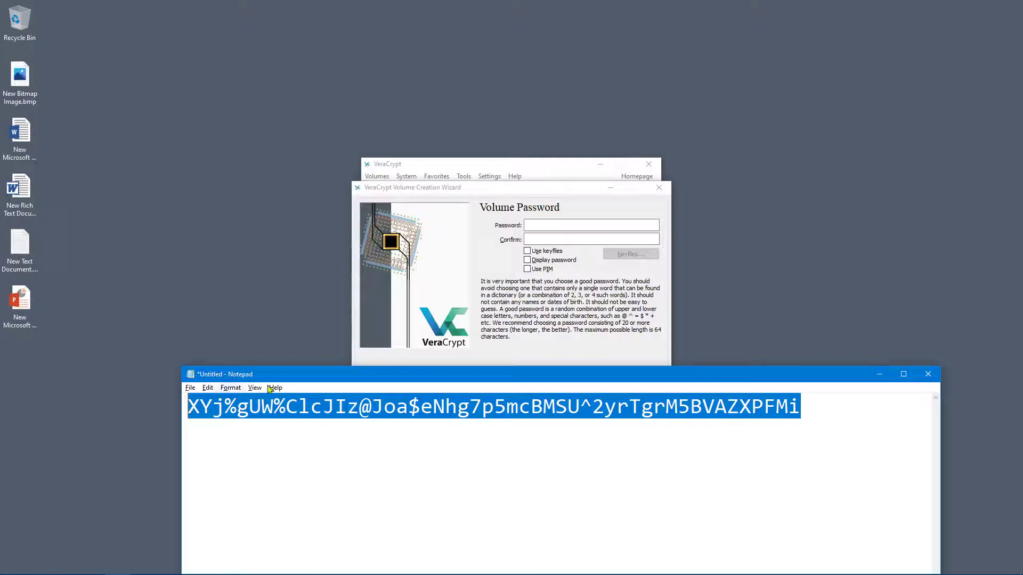
# - Minimize Notepad and paste the password into both the Password and Confirm fields
pyautogui.click(879, 374)
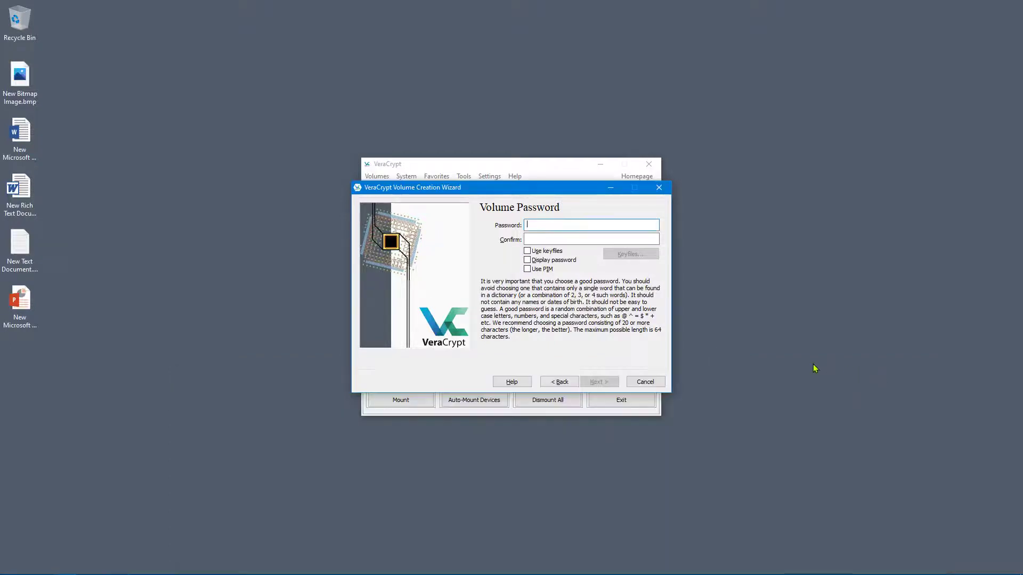
pyautogui.hotkey('ctrl', 'v')
pyautogui.click(571, 238)
pyautogui.hotkey('ctrl', 'v')
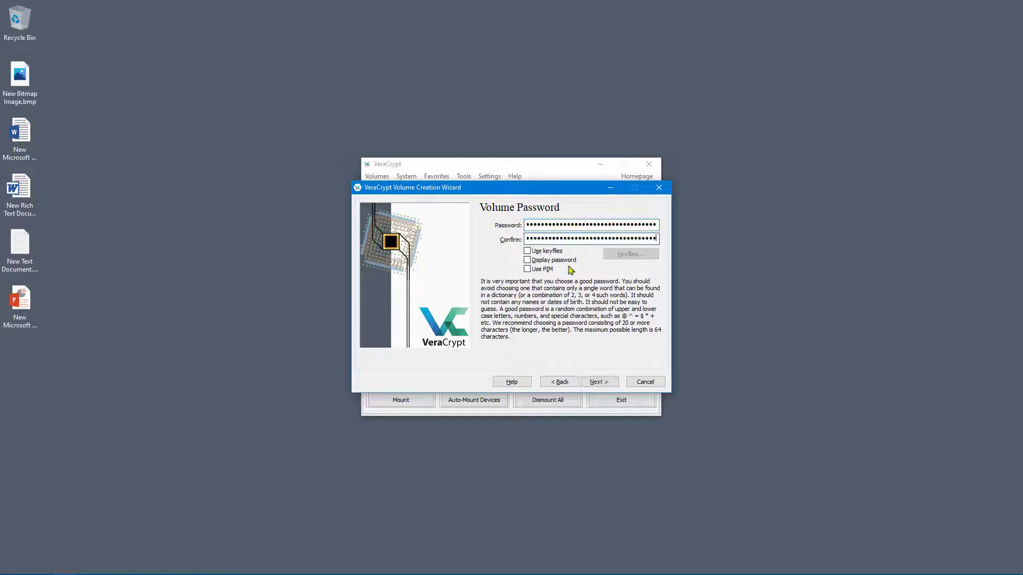
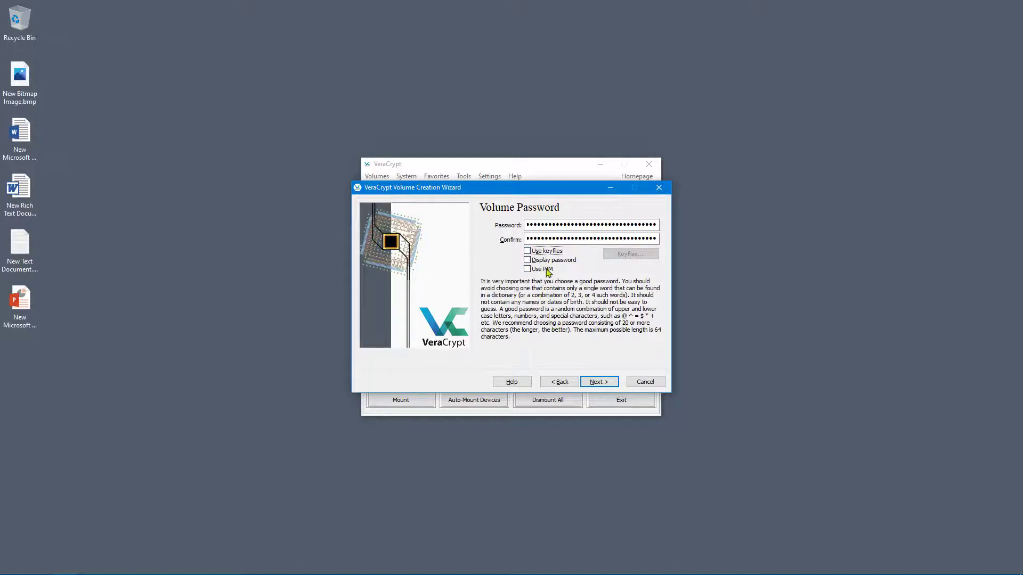
# - Show and re-mask the volume password twice, leaving it hidden
pyautogui.click(527, 261)
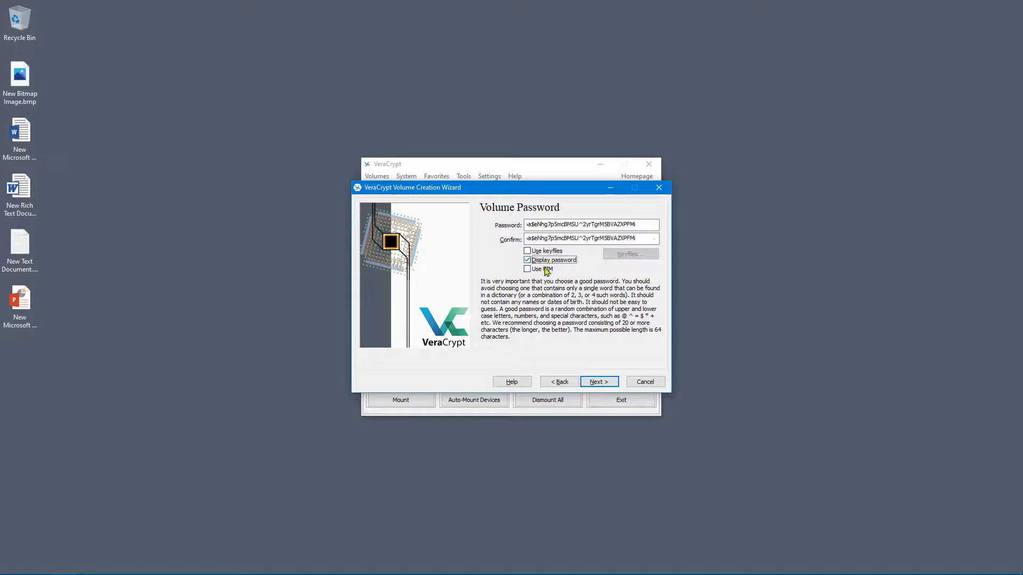
pyautogui.click(528, 262)
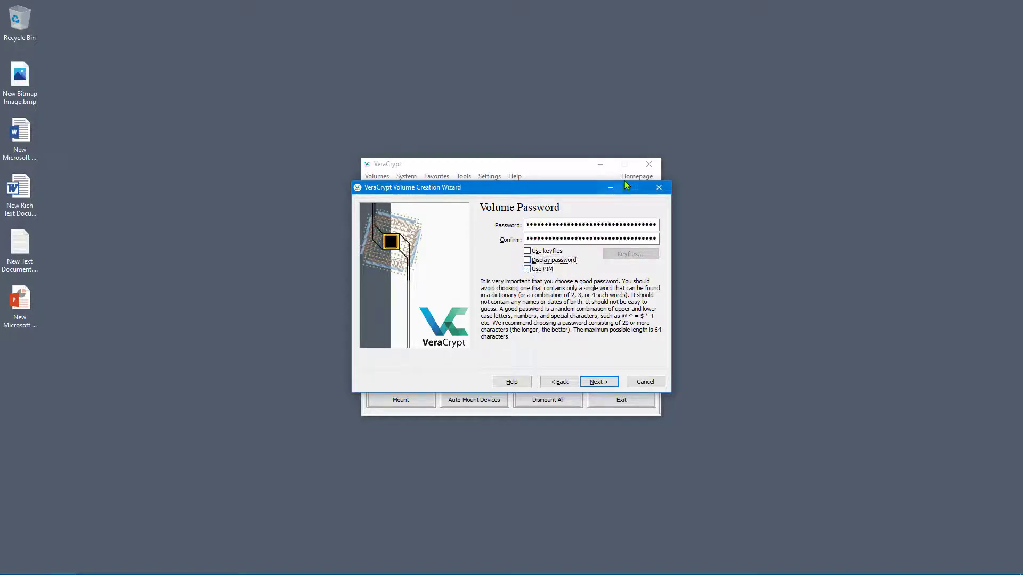
pyautogui.click(528, 261)
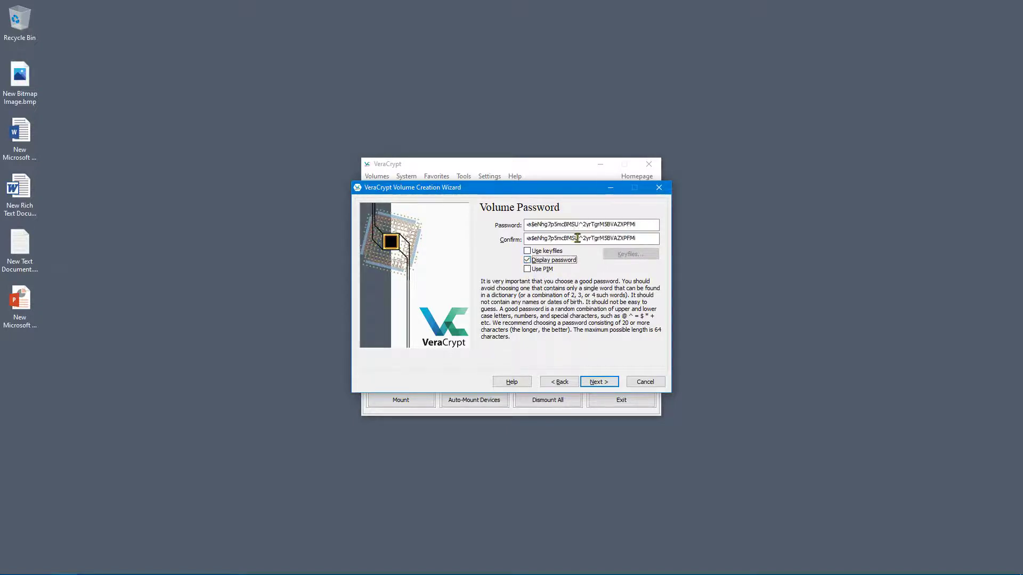
pyautogui.click(528, 261)
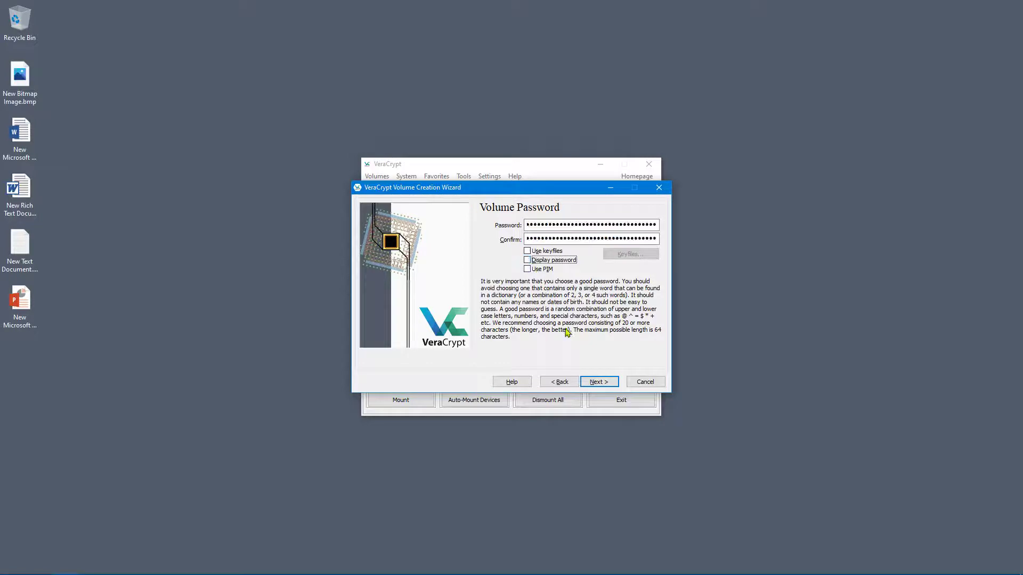
# - Check and clear Use PIM, then open a new Firefox private browsing tab
pyautogui.click(528, 269)
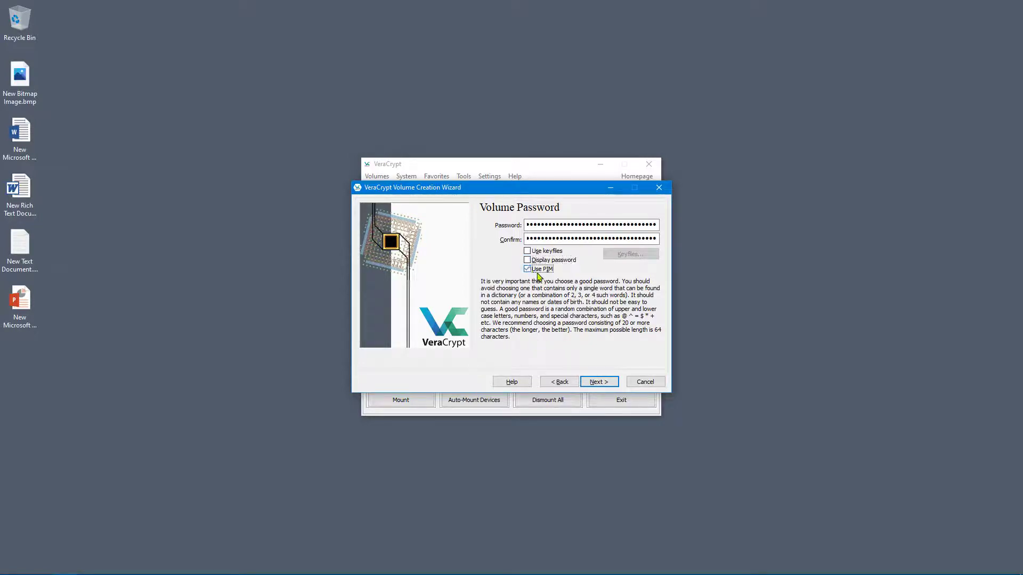
pyautogui.click(527, 271)
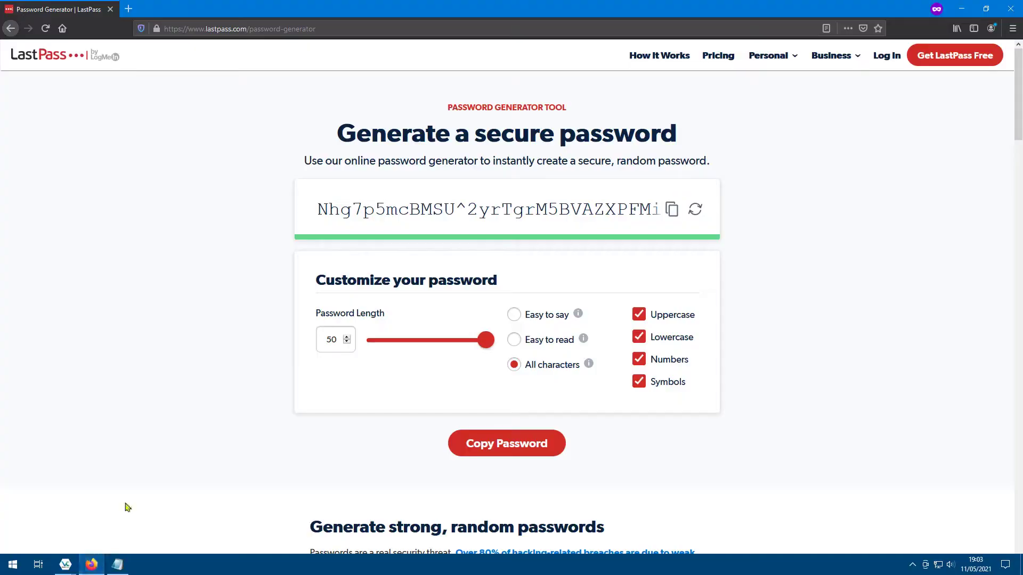
pyautogui.click(91, 564)
pyautogui.click(128, 9)
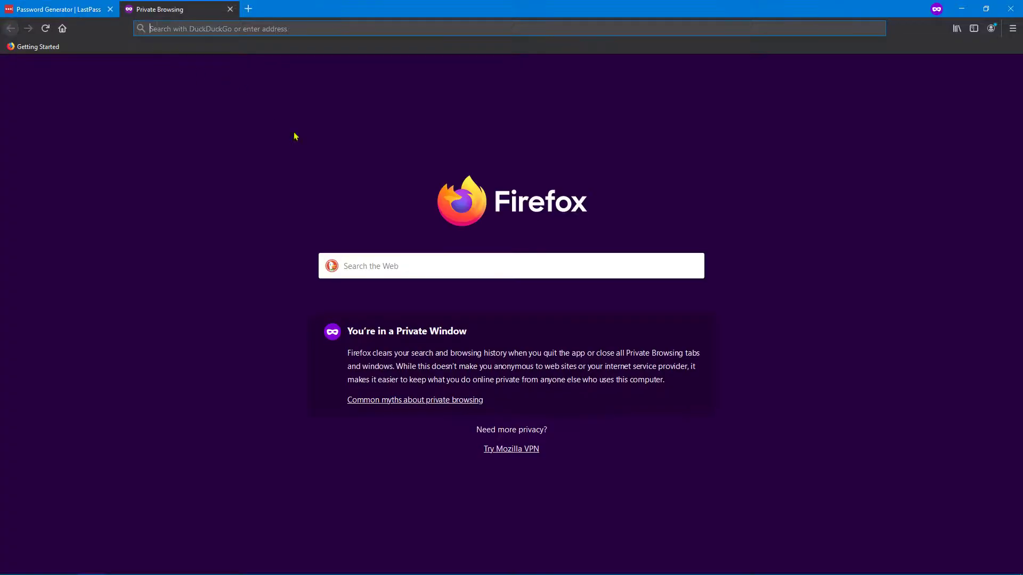
# - Search DuckDuckGo for 'veracrypt use pim'
pyautogui.click(359, 273)
pyautogui.write('ver')
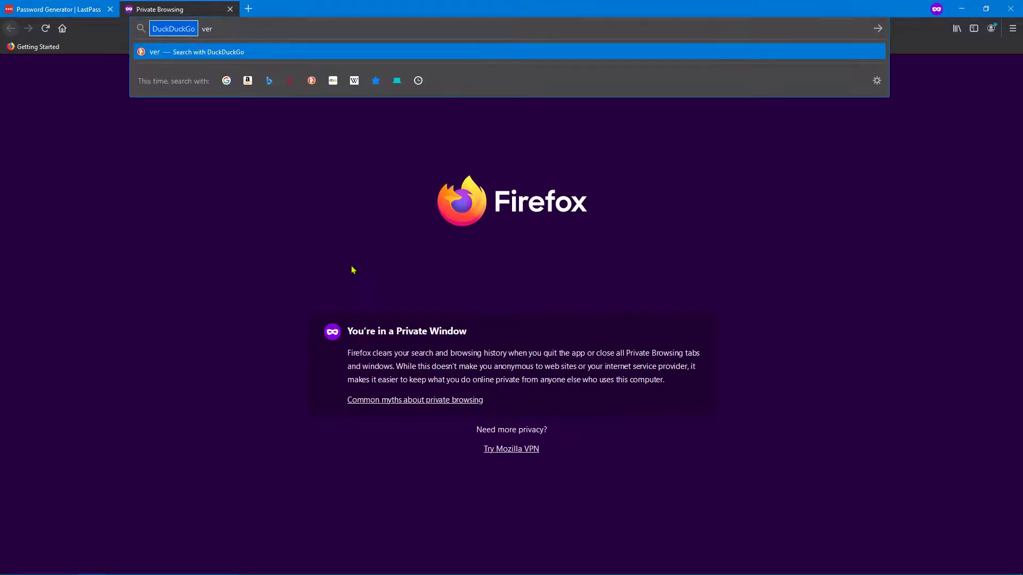
pyautogui.write('a crypt')
pyautogui.press('BackSpace')
pyautogui.write('use pim')
pyautogui.press('Return')
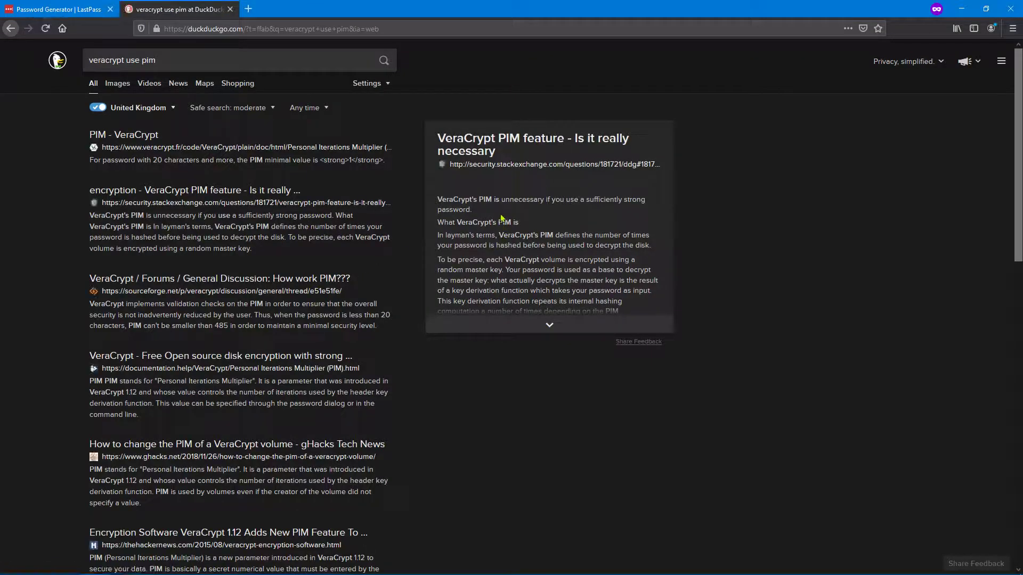
# - Read the PIM answer box, highlighting key lines, then close Firefox and its private tabs
pyautogui.moveTo(505, 201); pyautogui.dragTo(621, 210)
pyautogui.click(469, 210)
pyautogui.moveTo(436, 201); pyautogui.dragTo(637, 203)
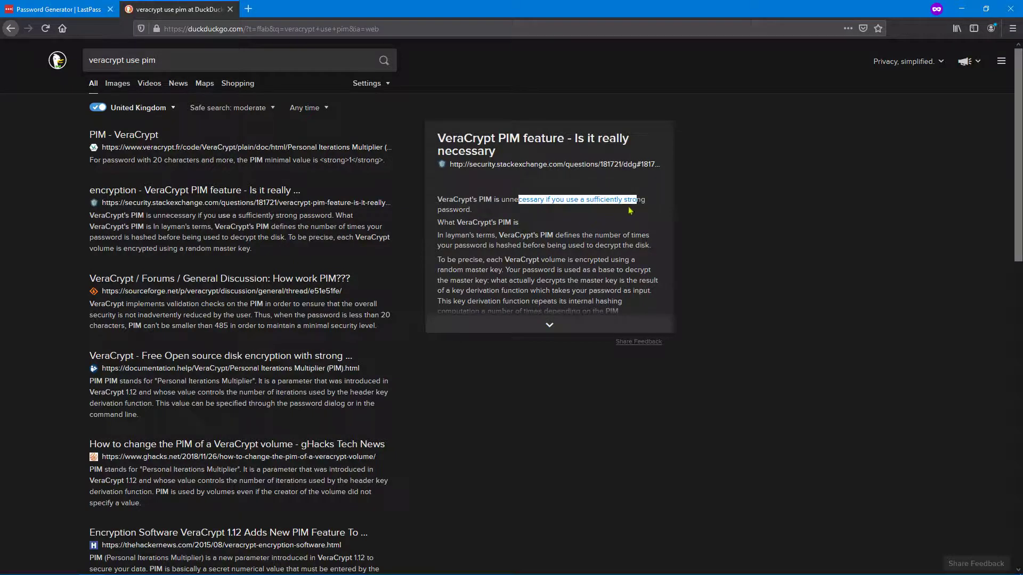
pyautogui.moveTo(438, 223); pyautogui.dragTo(630, 235)
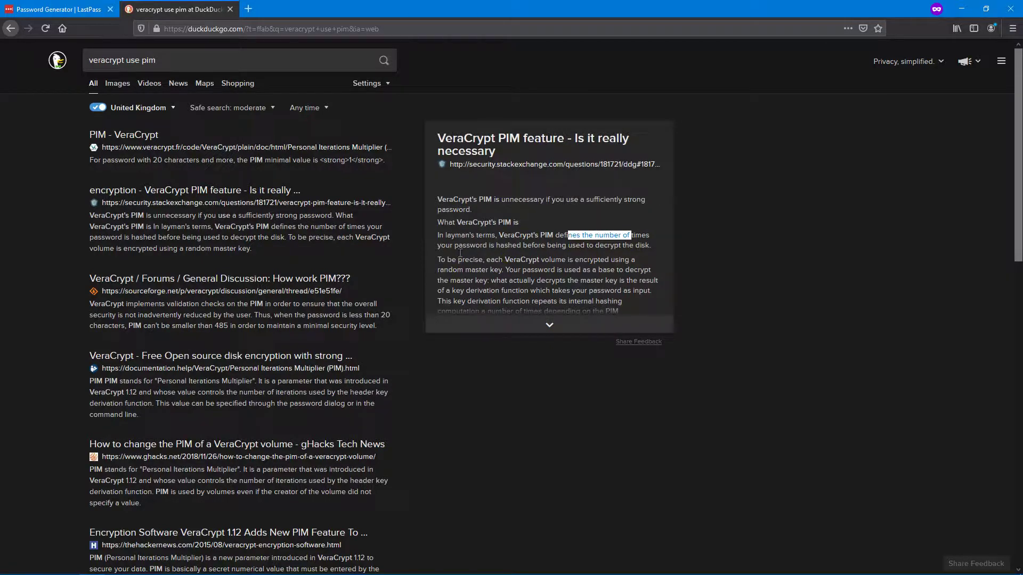
pyautogui.moveTo(453, 245); pyautogui.dragTo(605, 253)
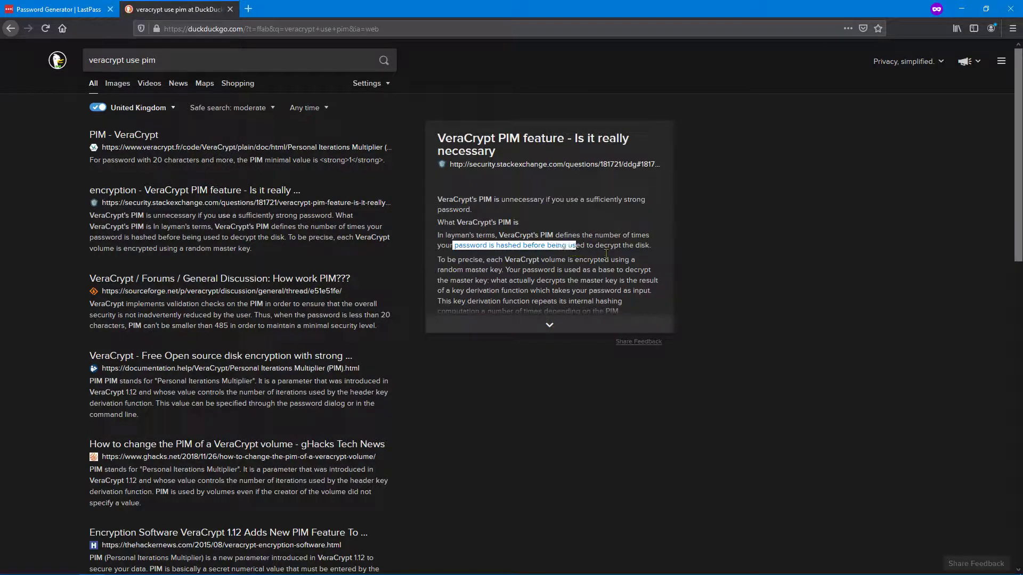
pyautogui.click(580, 259)
pyautogui.moveTo(448, 236); pyautogui.dragTo(538, 244)
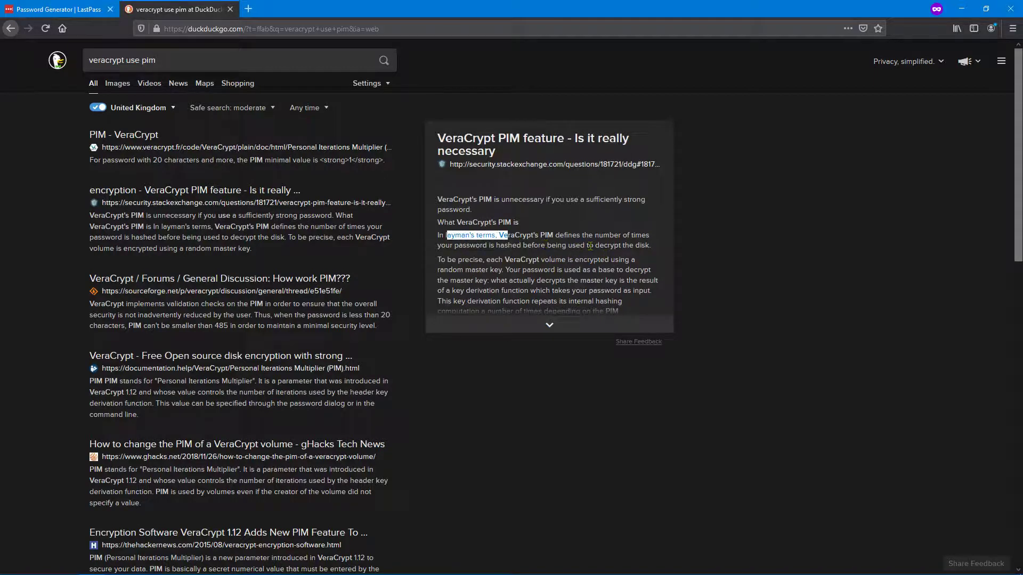
pyautogui.moveTo(603, 236); pyautogui.dragTo(634, 236)
pyautogui.moveTo(453, 254); pyautogui.dragTo(607, 254)
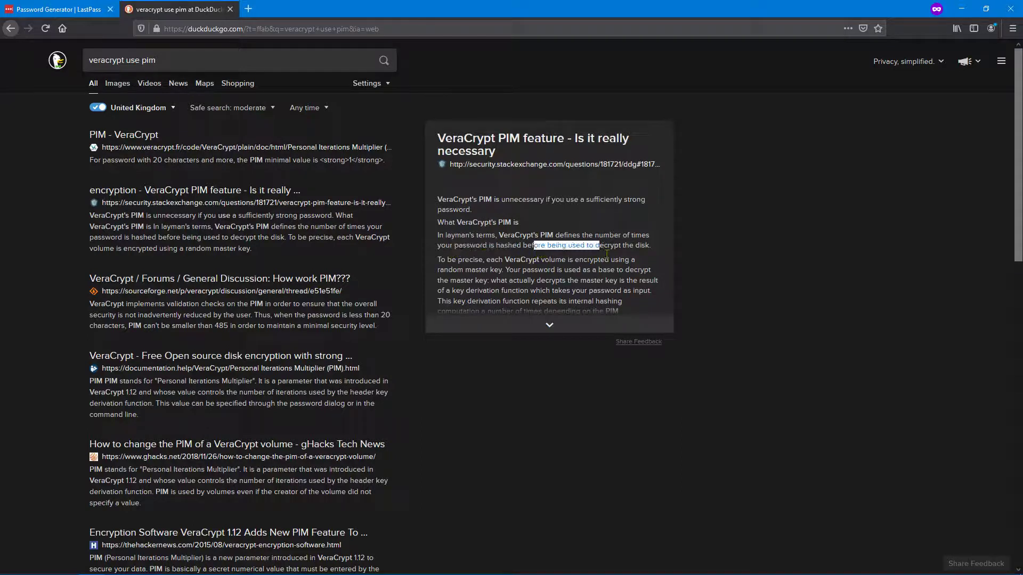
pyautogui.tripleClick(639, 236)
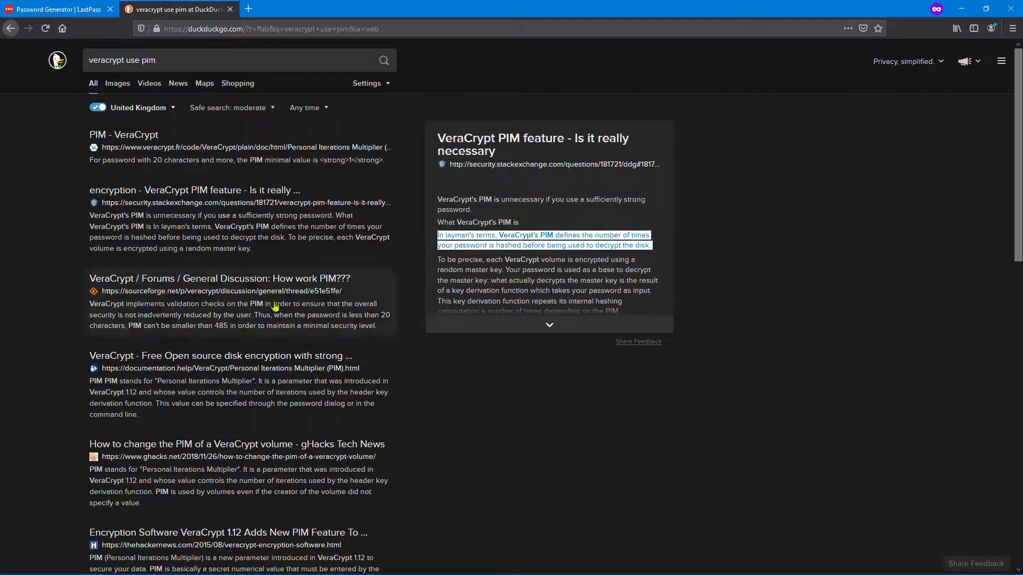
pyautogui.click(1010, 9)
pyautogui.click(495, 310)
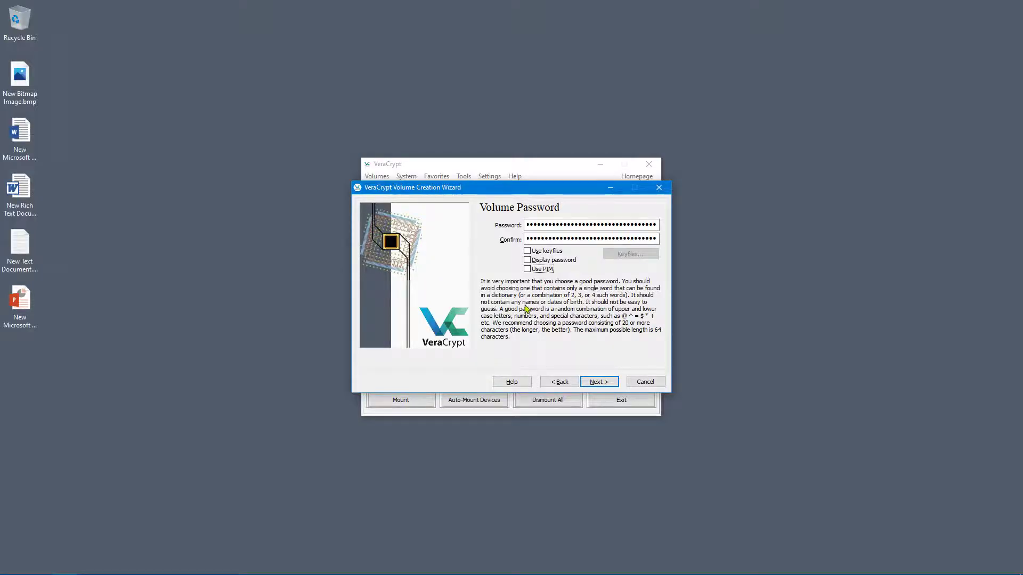
# - Focus the Confirm password field and advance the wizard to Volume Format
pyautogui.click(557, 239)
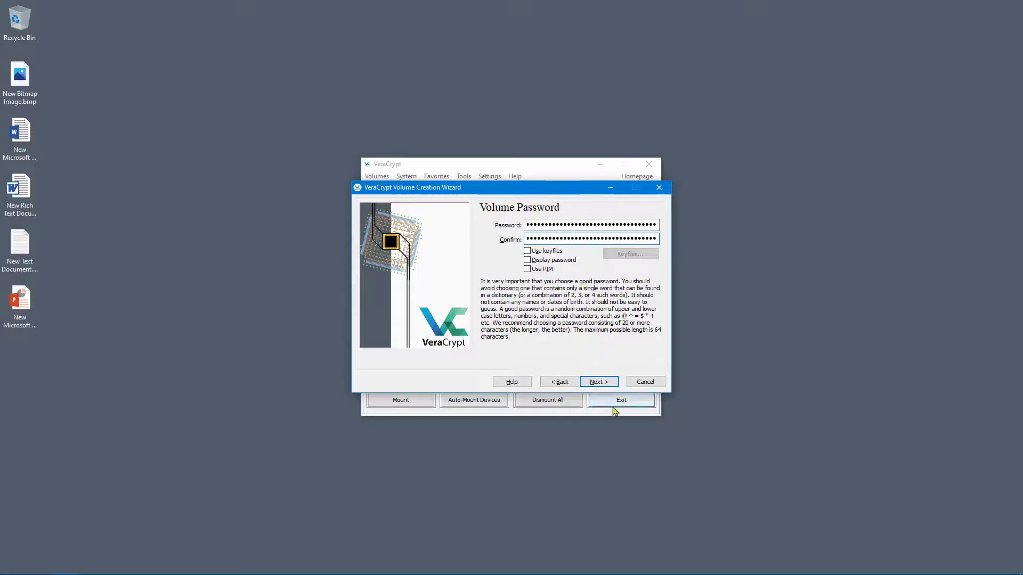
pyautogui.click(606, 383)
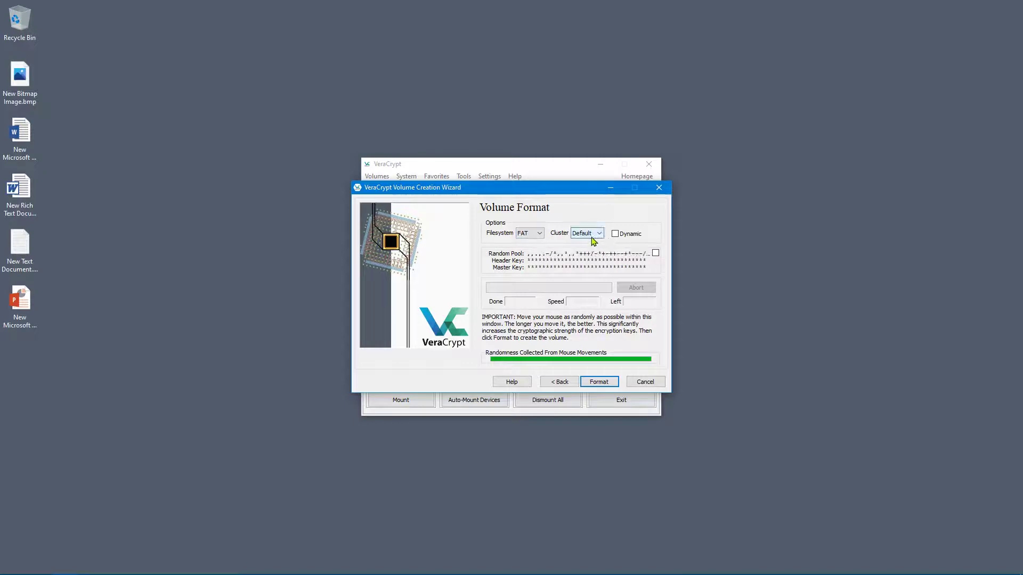
# - Keep FAT as the filesystem, format Vera.hc, and acknowledge the creation message
pyautogui.click(540, 233)
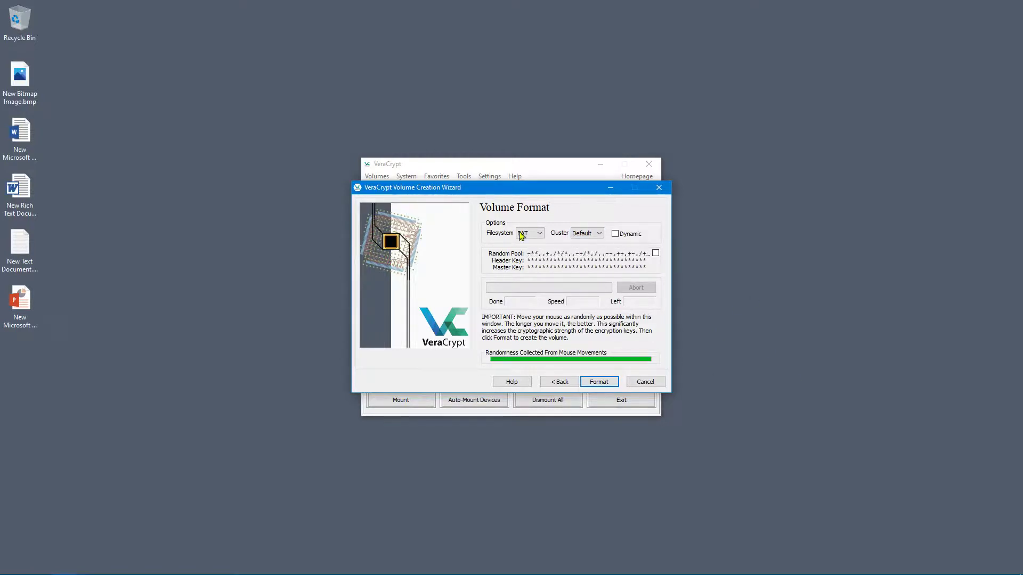
pyautogui.click(538, 235)
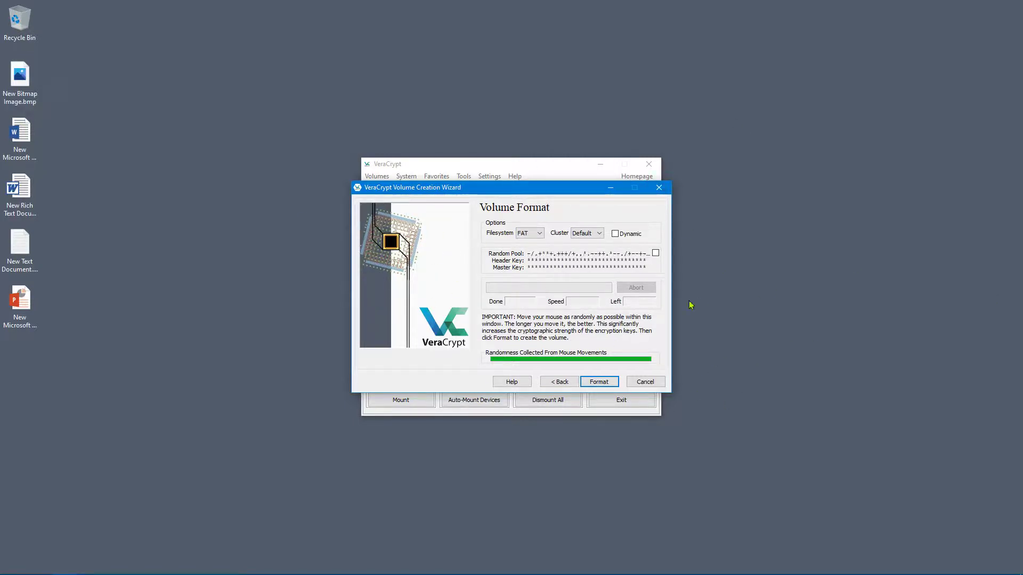
pyautogui.click(594, 383)
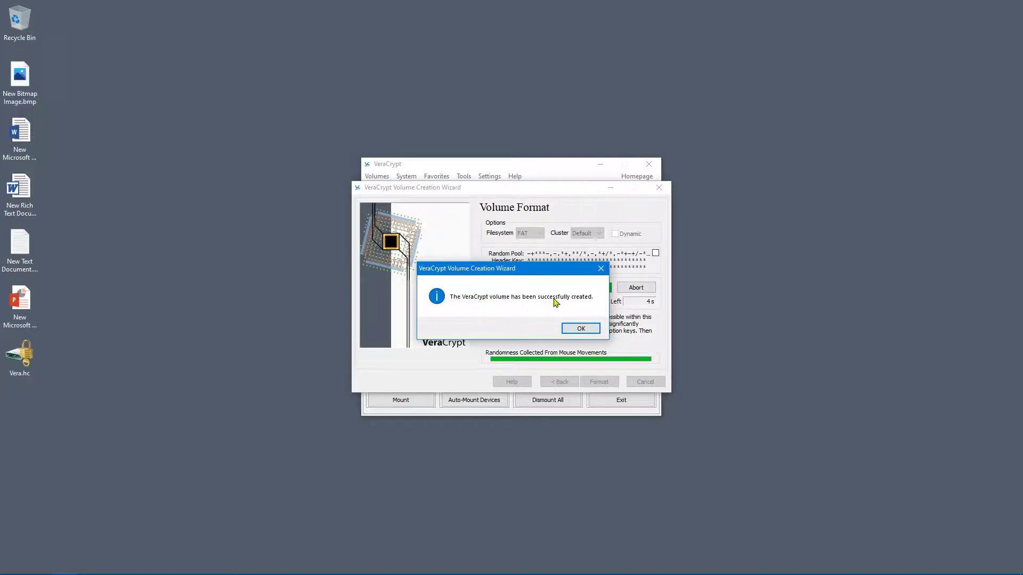
pyautogui.click(580, 328)
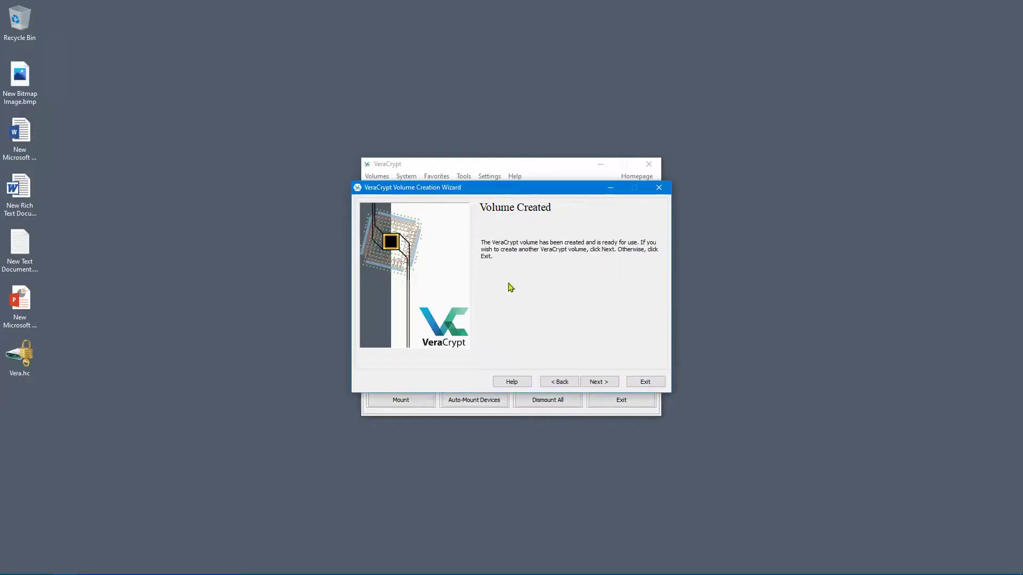
# - Exit the wizard and VeraCrypt, then reopen VeraCrypt from Vera.hc on the desktop
pyautogui.click(646, 382)
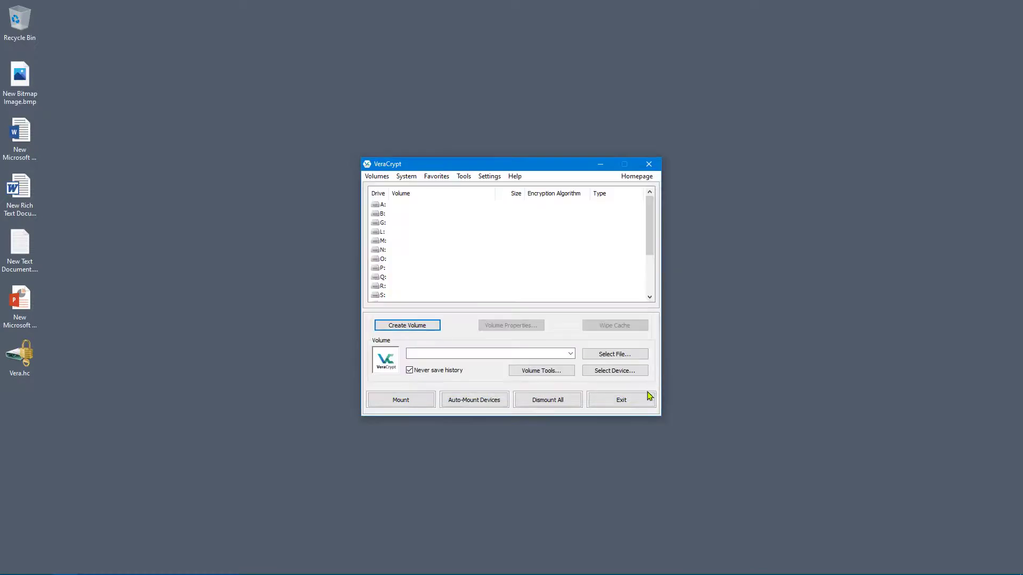
pyautogui.click(634, 406)
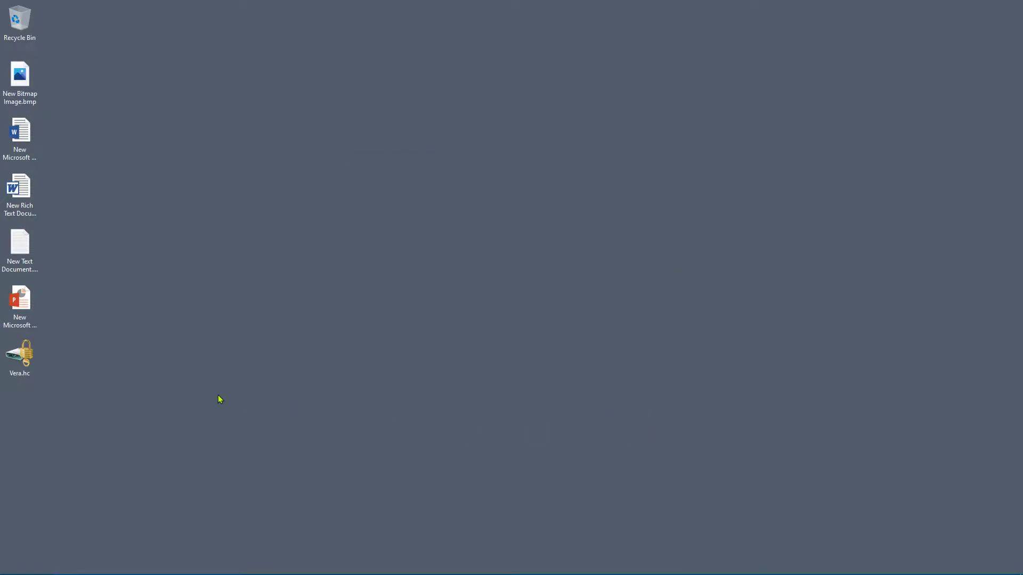
pyautogui.doubleClick(26, 362)
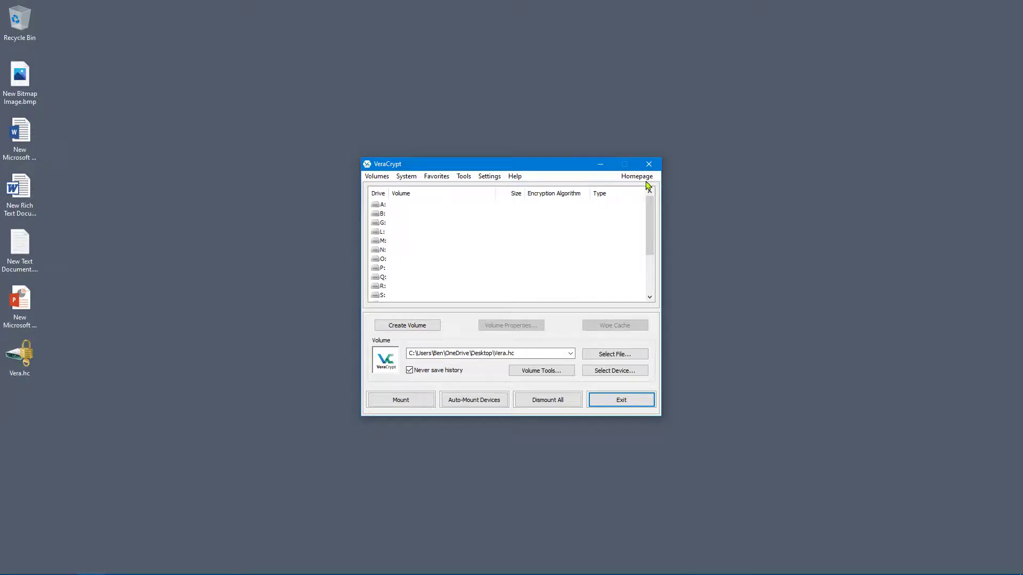
pyautogui.click(649, 164)
pyautogui.rightClick(23, 354)
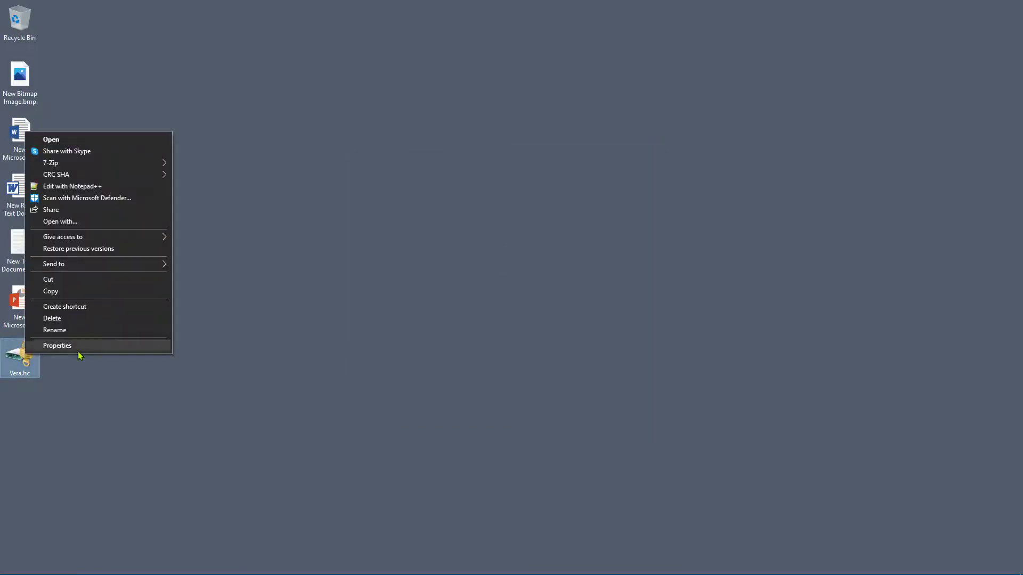
pyautogui.click(74, 331)
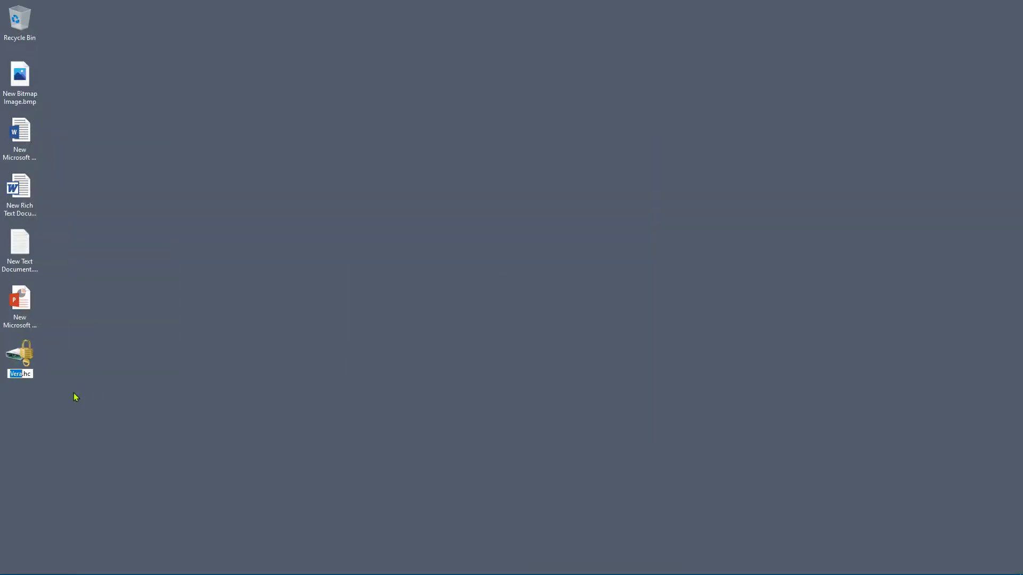
pyautogui.press('Return')
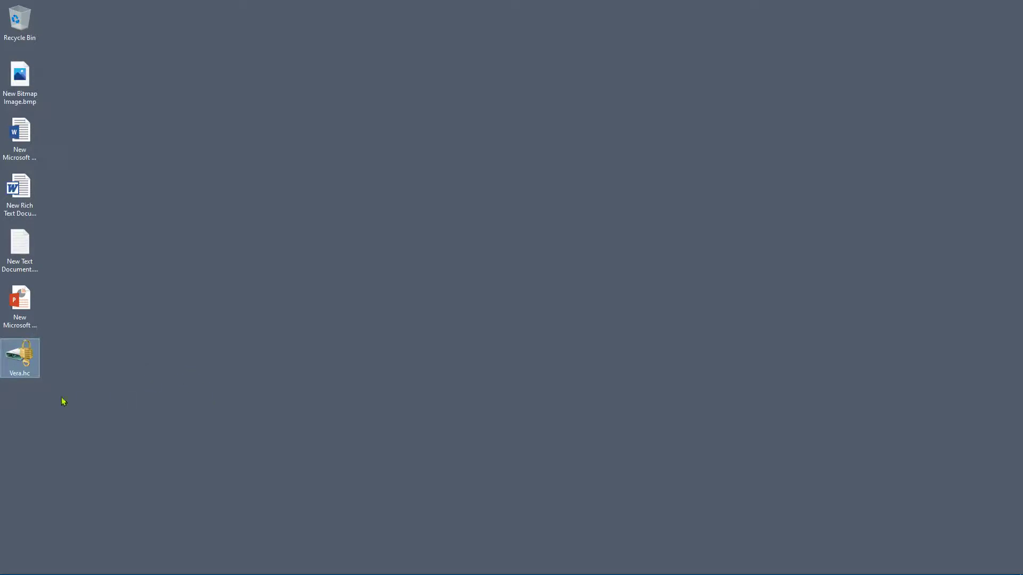
pyautogui.doubleClick(31, 356)
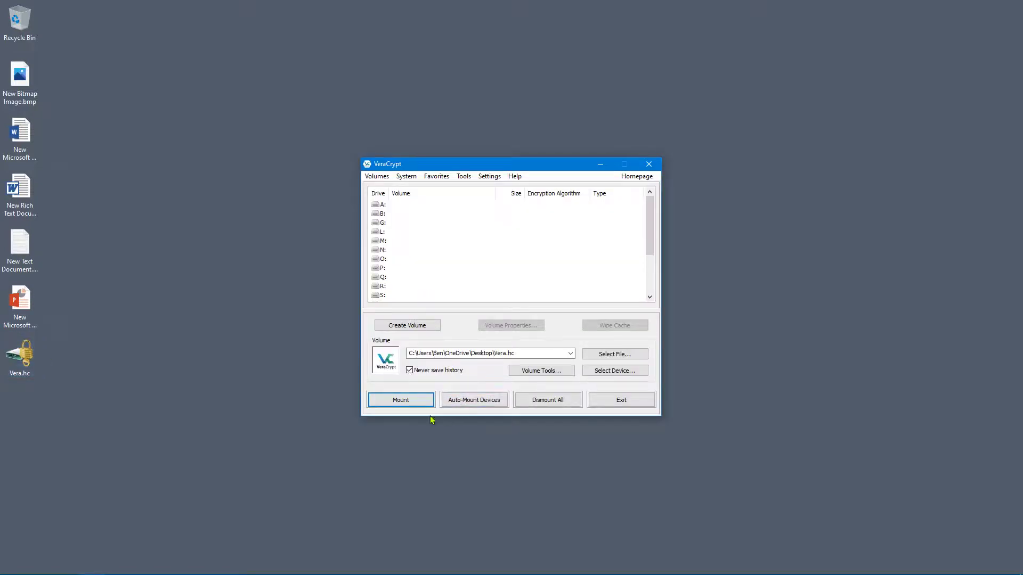
# - Attempt a mount, dismiss the free drive letter warning, and close VeraCrypt
pyautogui.click(412, 403)
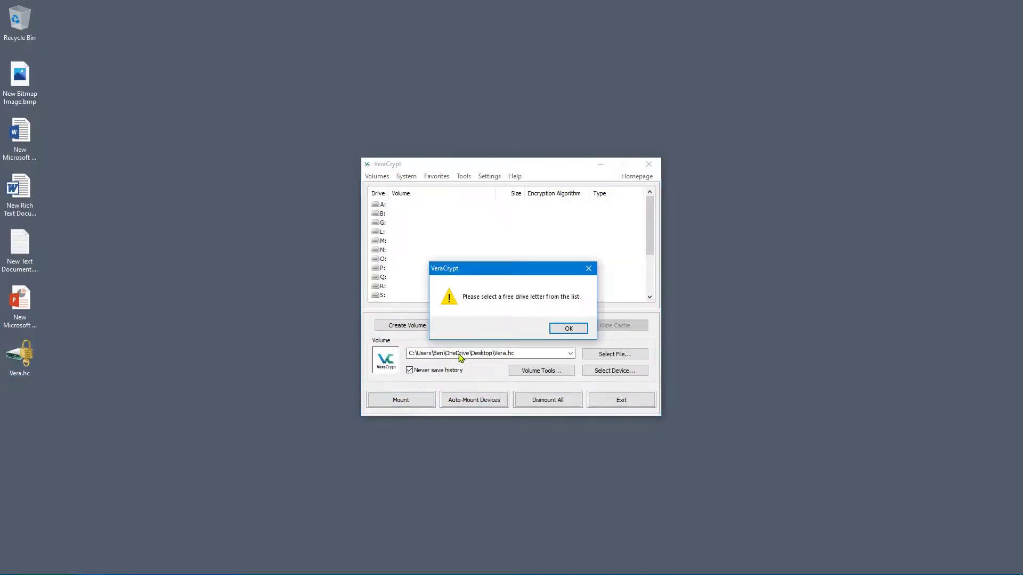
pyautogui.click(568, 328)
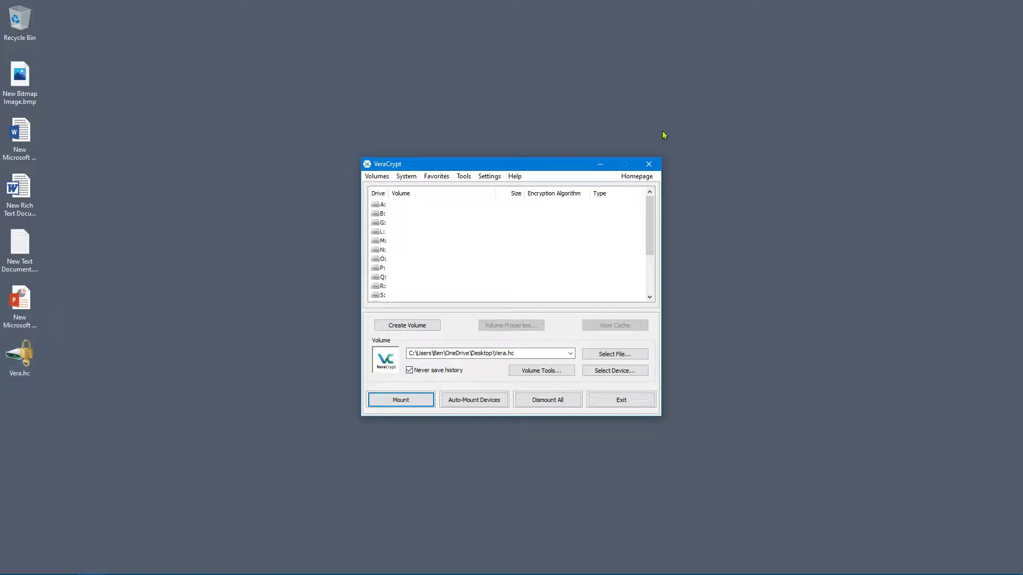
pyautogui.click(657, 163)
# - Reopen Vera.hc in VeraCrypt, choose drive Z:, and start mounting
pyautogui.doubleClick(41, 374)
pyautogui.scroll(-5, 415, 270)
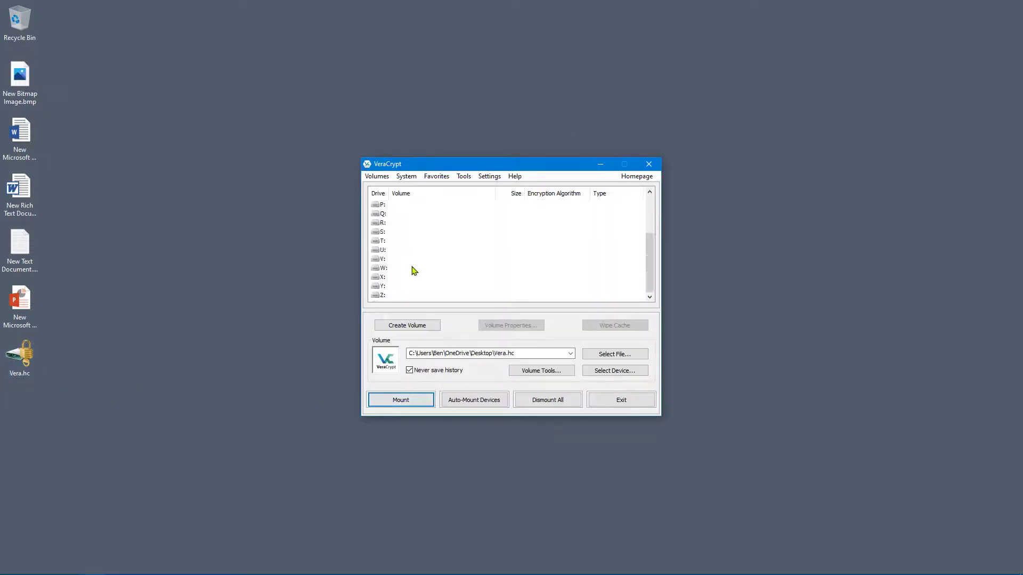
pyautogui.click(382, 296)
pyautogui.click(398, 403)
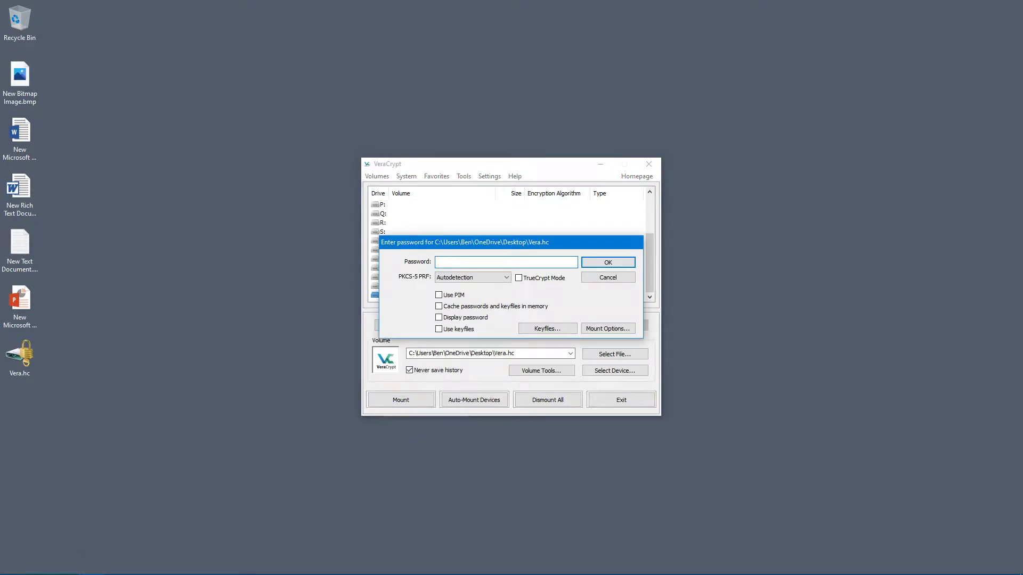
# - Copy the volume password line from Notepad
pyautogui.moveTo(162, 564)
pyautogui.click(67, 564)
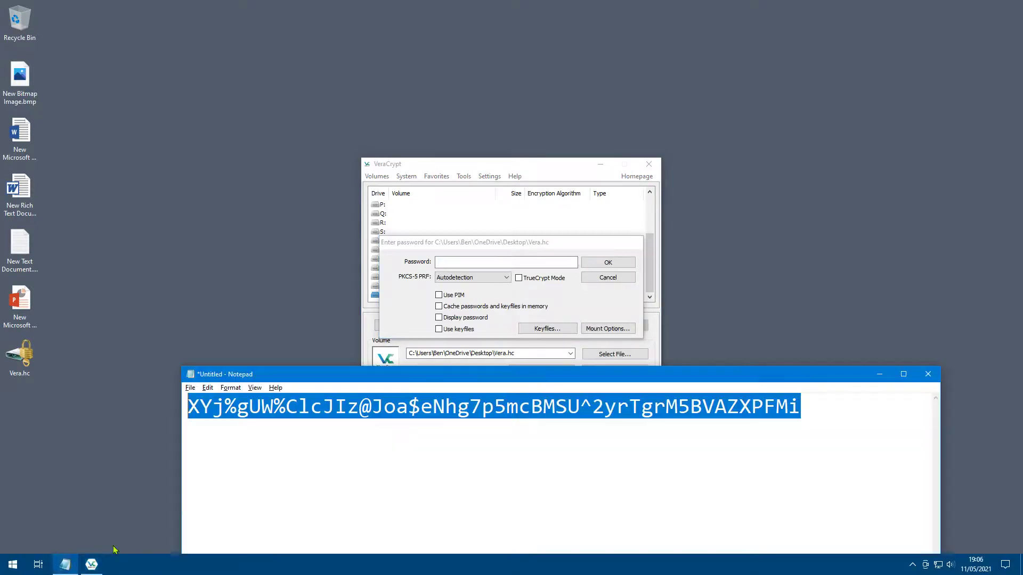
pyautogui.rightClick(662, 407)
pyautogui.click(681, 440)
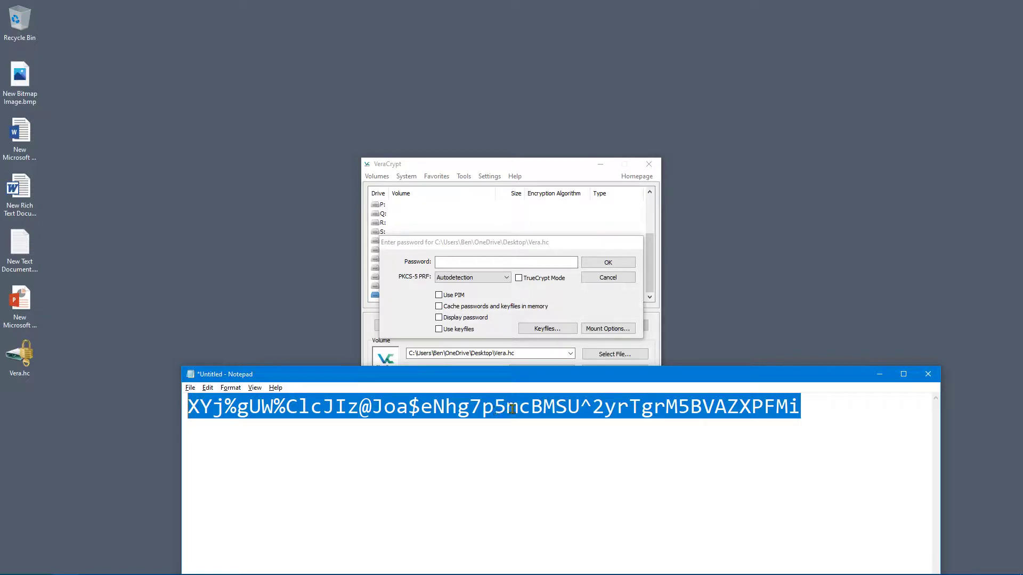
pyautogui.moveTo(817, 414); pyautogui.dragTo(189, 429)
pyautogui.rightClick(365, 407)
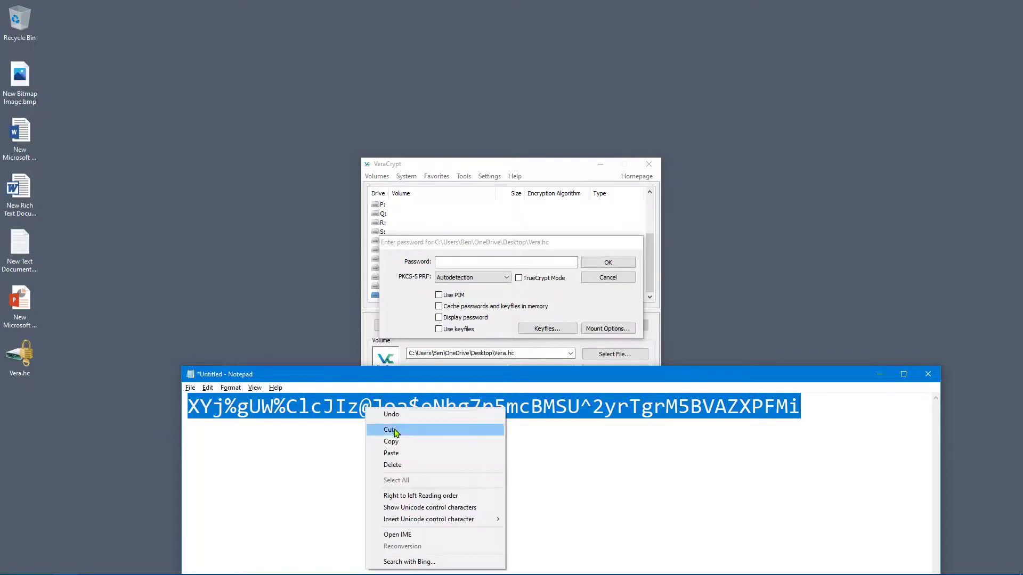
pyautogui.click(391, 441)
pyautogui.click(830, 413)
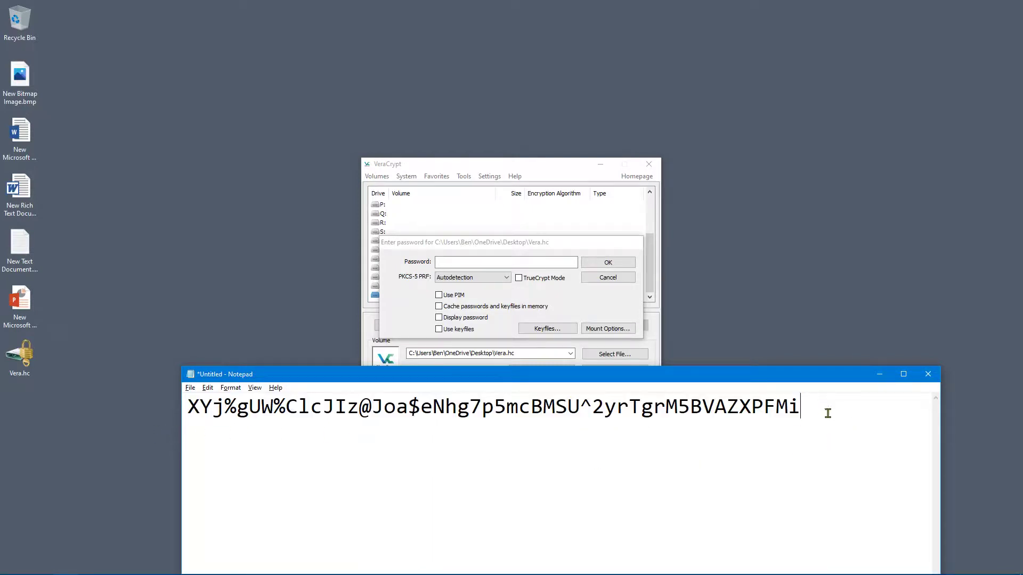
# - Paste the password into the mount prompt and confirm to mount Vera.hc on Z:
pyautogui.click(880, 376)
pyautogui.rightClick(454, 262)
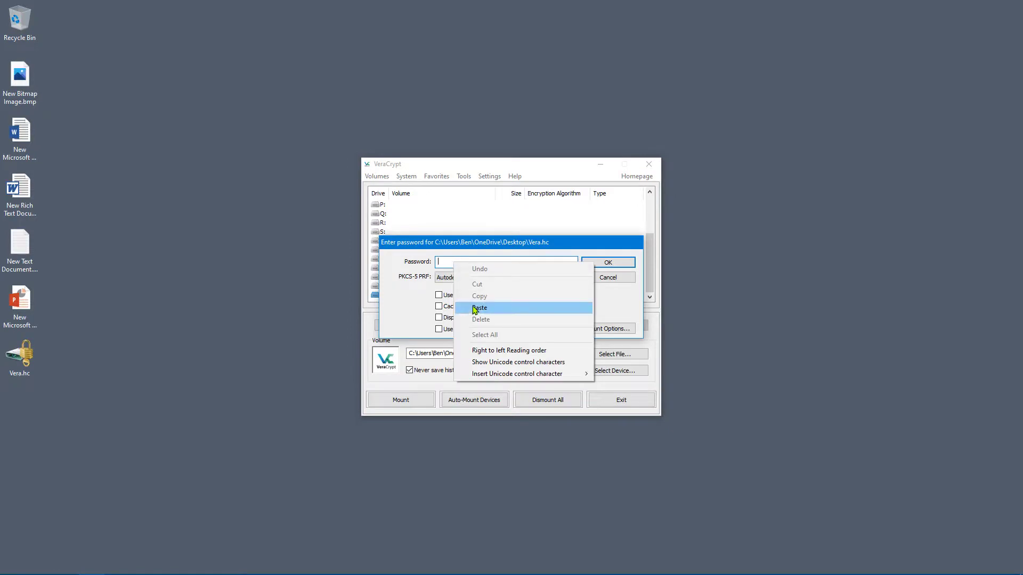
pyautogui.click(475, 309)
pyautogui.click(613, 264)
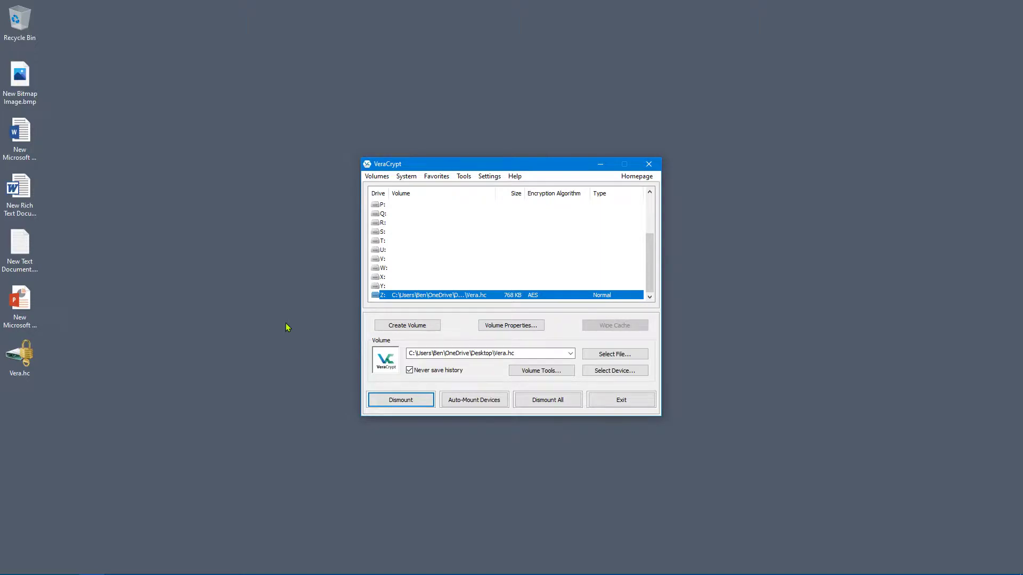
# - Open This PC in File Explorer and go into Local Disk (Z:)
pyautogui.click(13, 565)
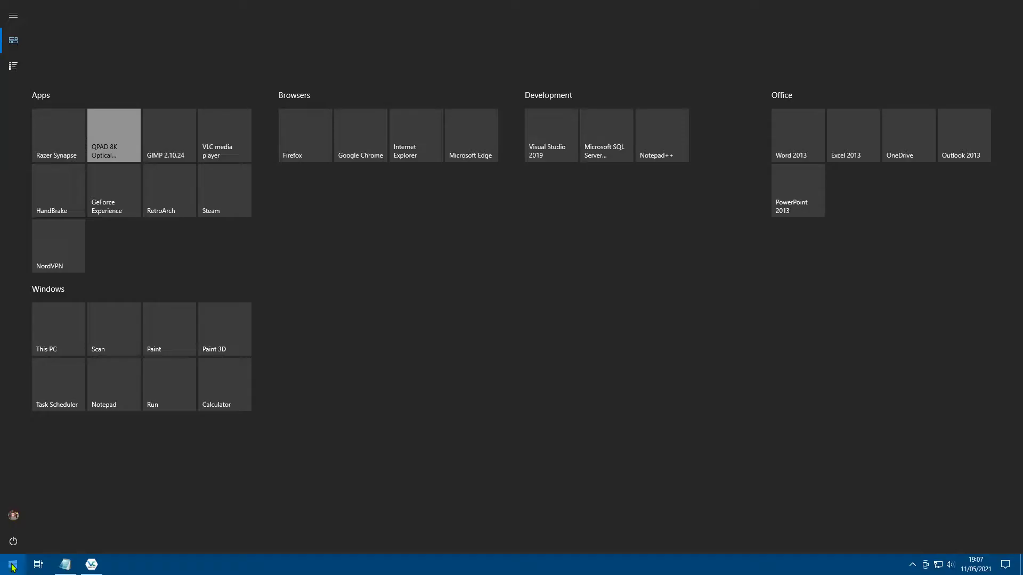
pyautogui.click(59, 328)
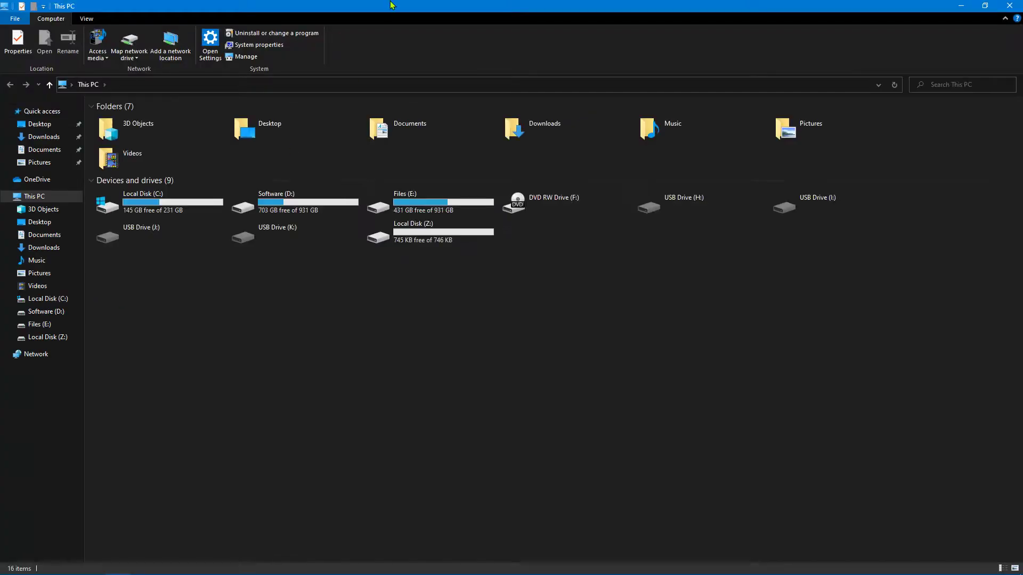
pyautogui.moveTo(426, 5); pyautogui.dragTo(664, 85)
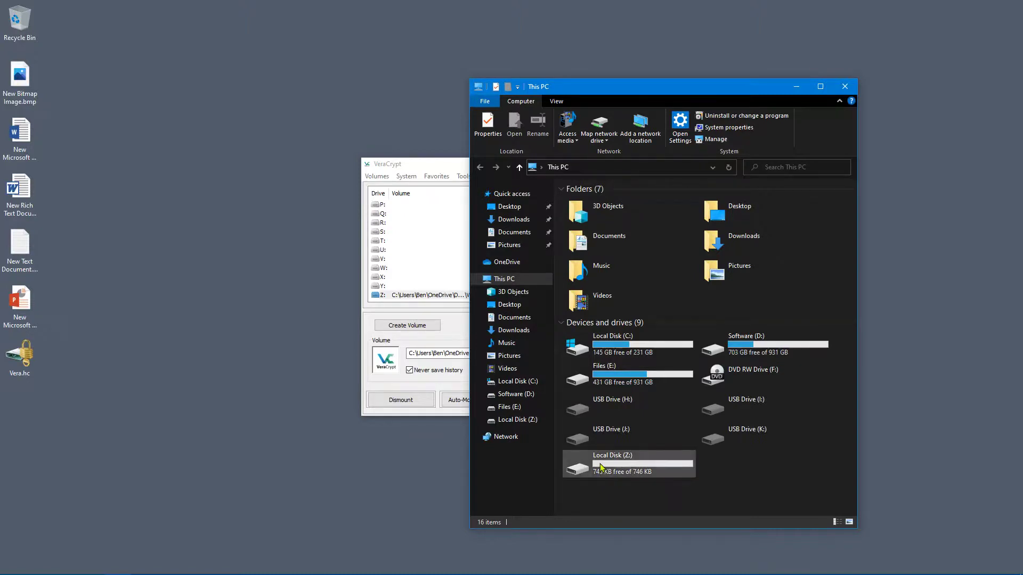
pyautogui.doubleClick(600, 468)
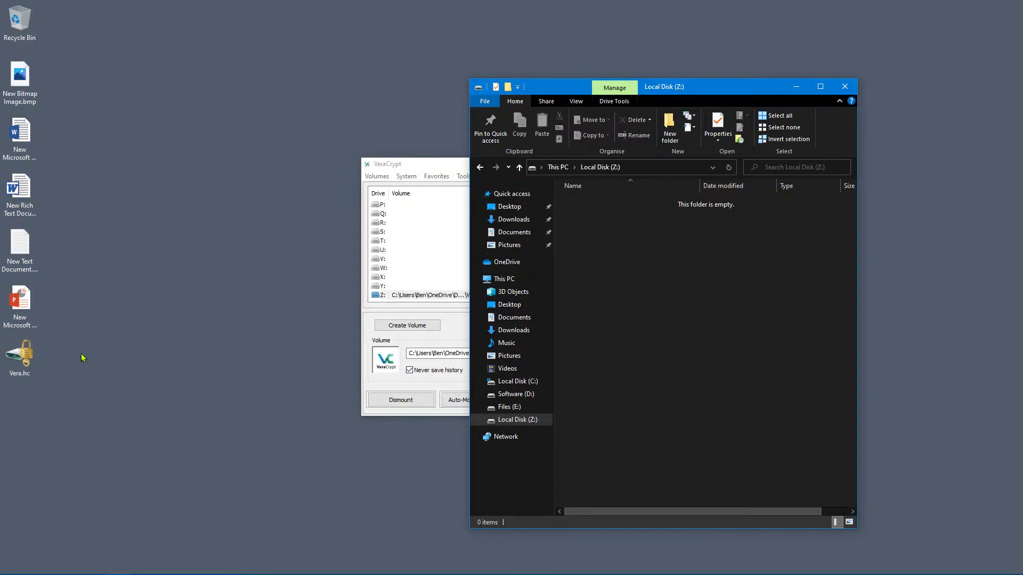
# - Copy the five desktop documents into Z:, delete them from the desktop, close Explorer
pyautogui.moveTo(56, 320); pyautogui.dragTo(682, 288)
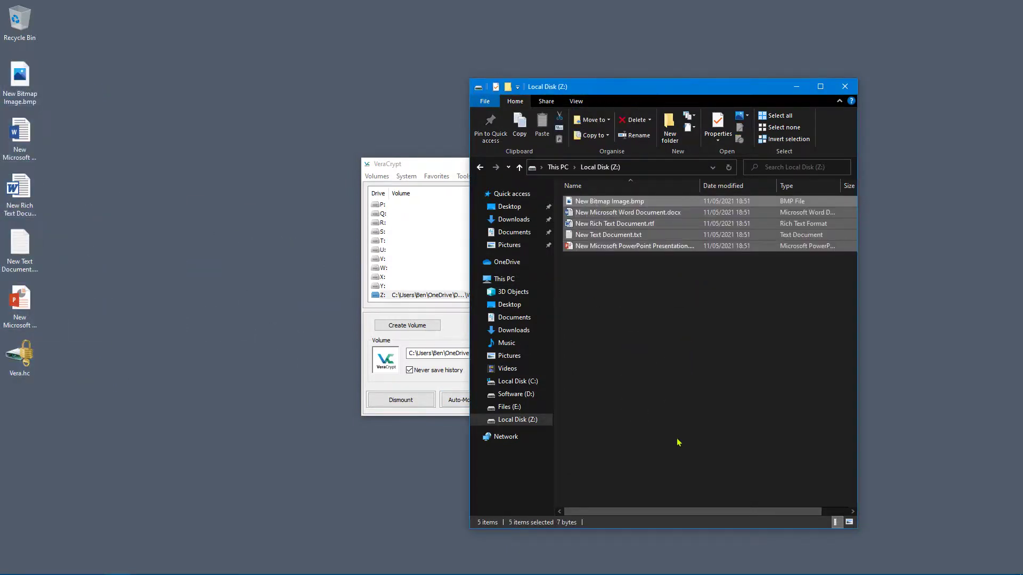
pyautogui.moveTo(91, 78); pyautogui.dragTo(16, 309)
pyautogui.rightClick(16, 309)
pyautogui.click(64, 445)
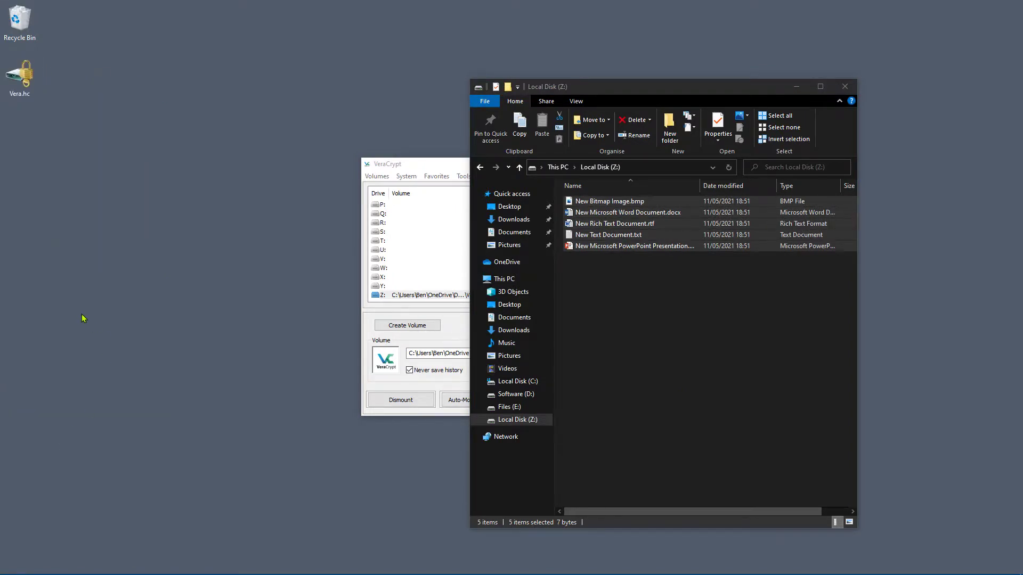
pyautogui.click(843, 87)
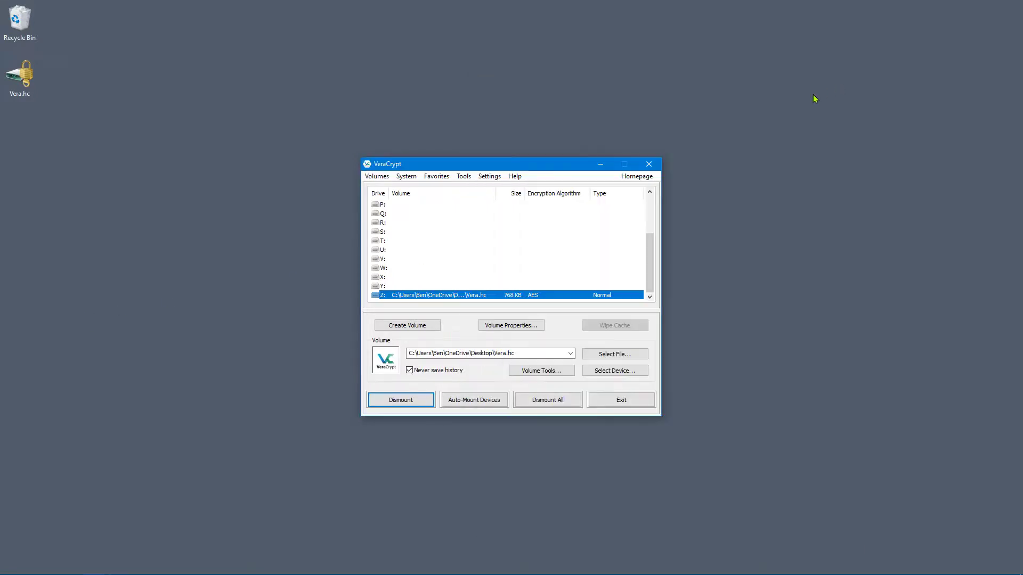
# - Dismount the Z: volume and close VeraCrypt
pyautogui.click(387, 287)
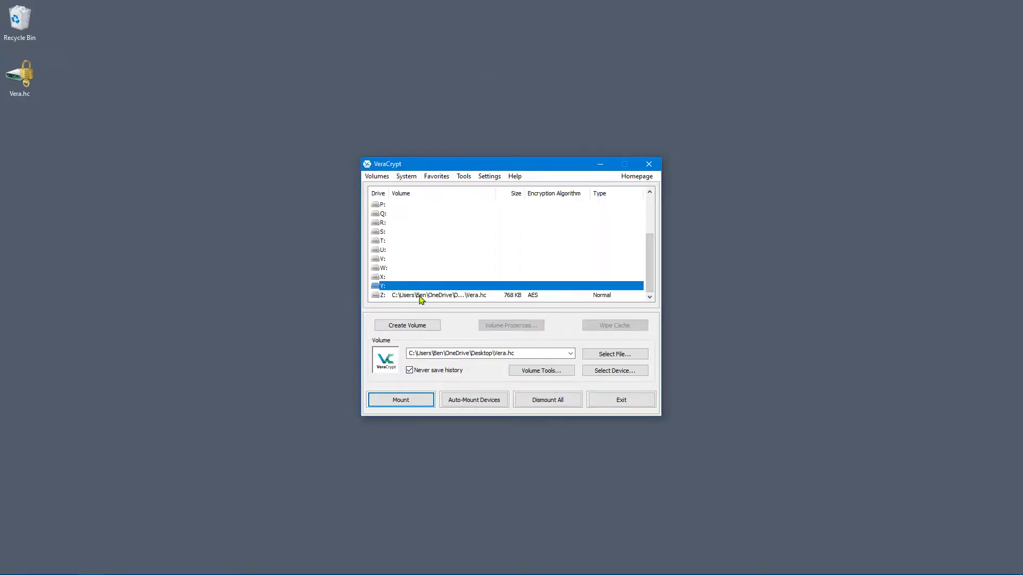
pyautogui.click(421, 296)
pyautogui.click(400, 400)
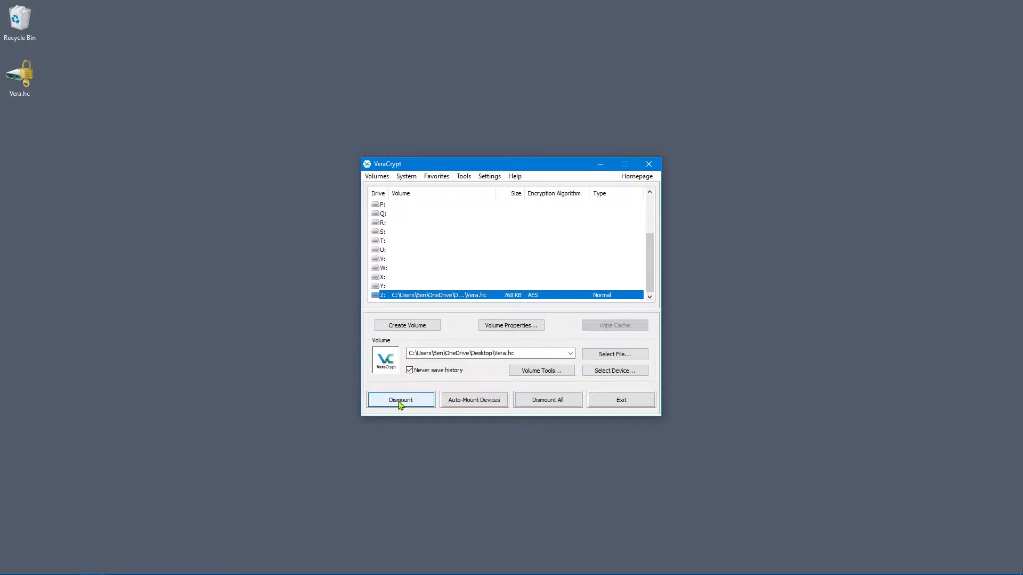
pyautogui.click(649, 164)
# - Empty the Recycle Bin, permanently deleting the five items
pyautogui.rightClick(17, 17)
pyautogui.click(29, 34)
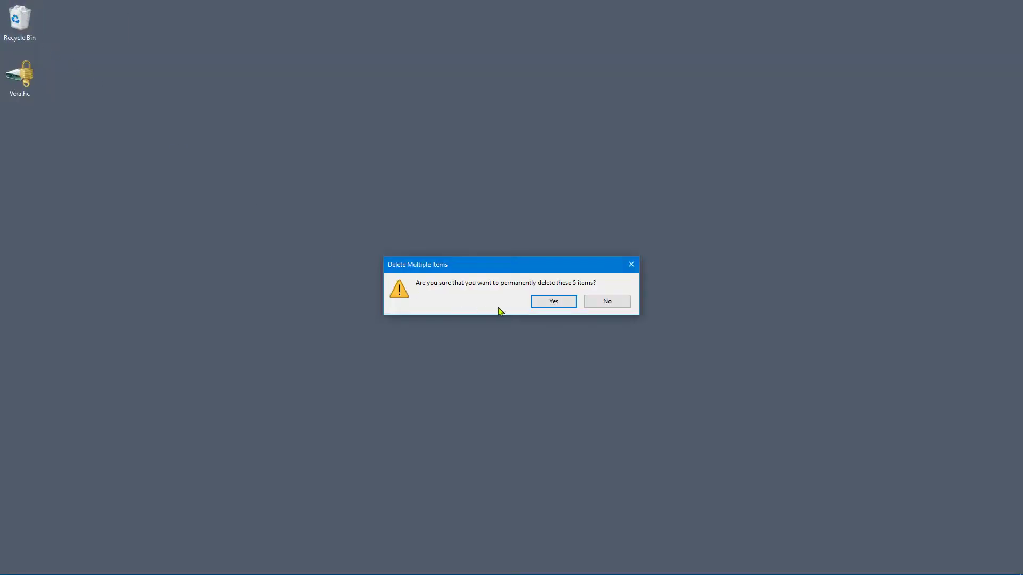
pyautogui.click(534, 303)
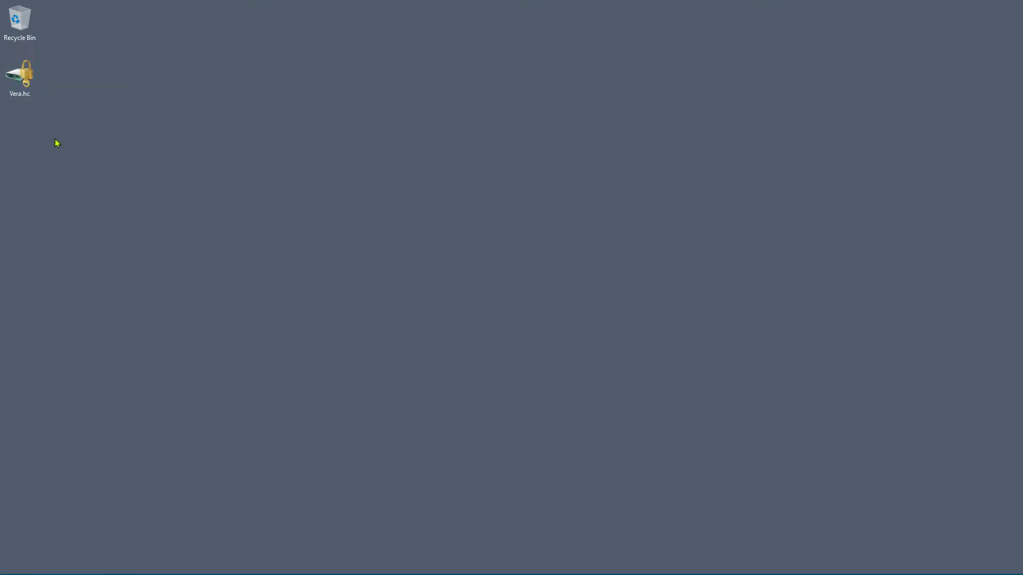
# - Open Vera.hc in VeraCrypt, submit the password to mount, and dismiss the incorrect-password error
pyautogui.doubleClick(20, 75)
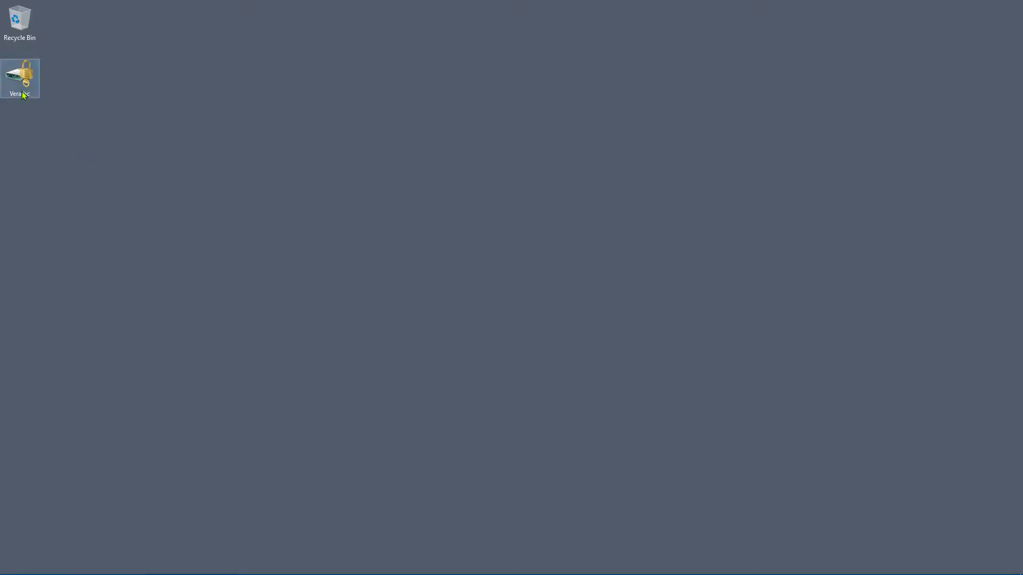
pyautogui.moveTo(468, 168); pyautogui.dragTo(541, 201)
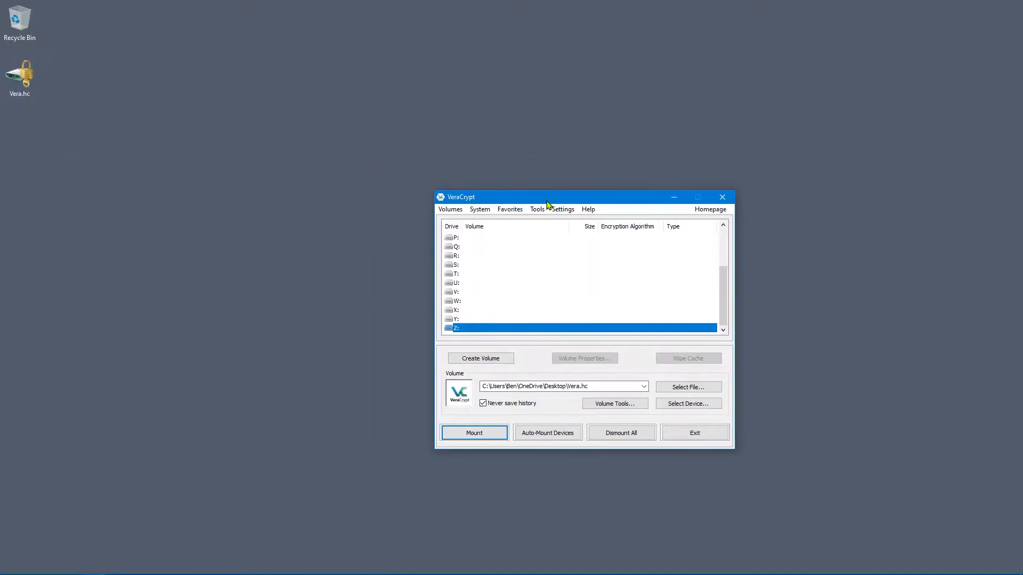
pyautogui.click(477, 433)
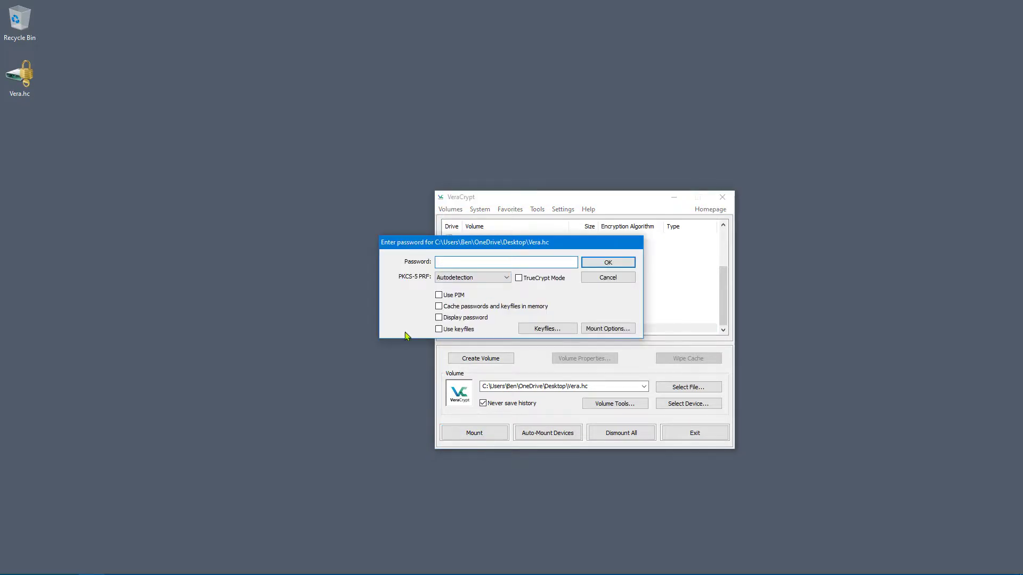
pyautogui.write('••••••••••••••••••••')
pyautogui.click(608, 263)
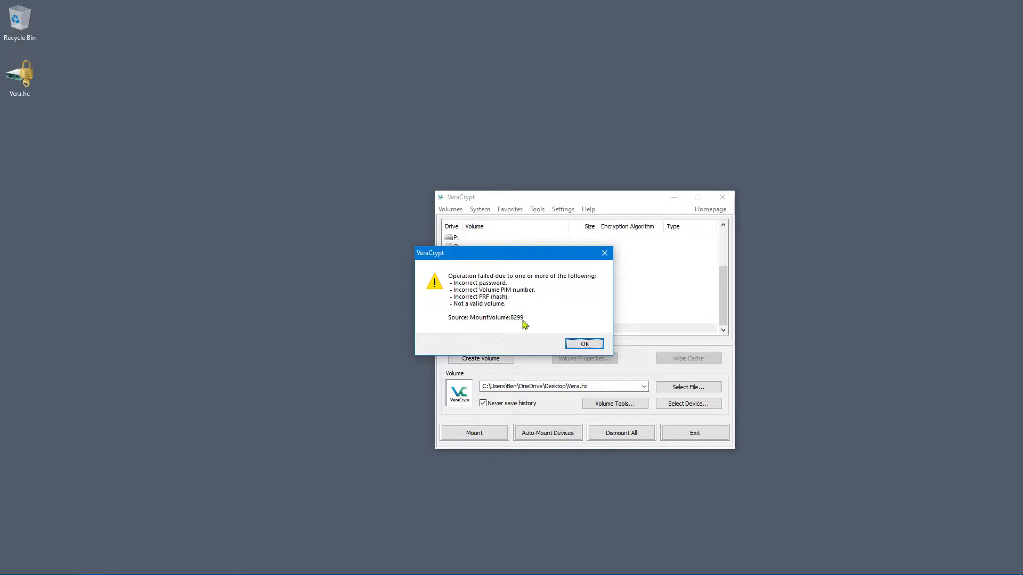
pyautogui.click(607, 255)
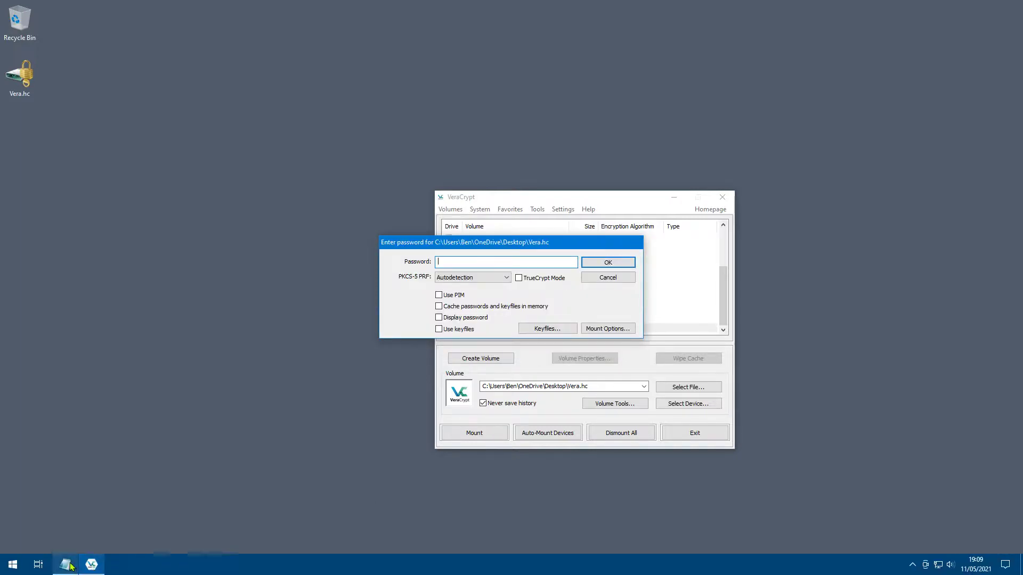
# - Copy the volume password line from the Notepad file
pyautogui.click(91, 564)
pyautogui.moveTo(826, 417); pyautogui.dragTo(148, 428)
pyautogui.rightClick(290, 409)
pyautogui.click(326, 442)
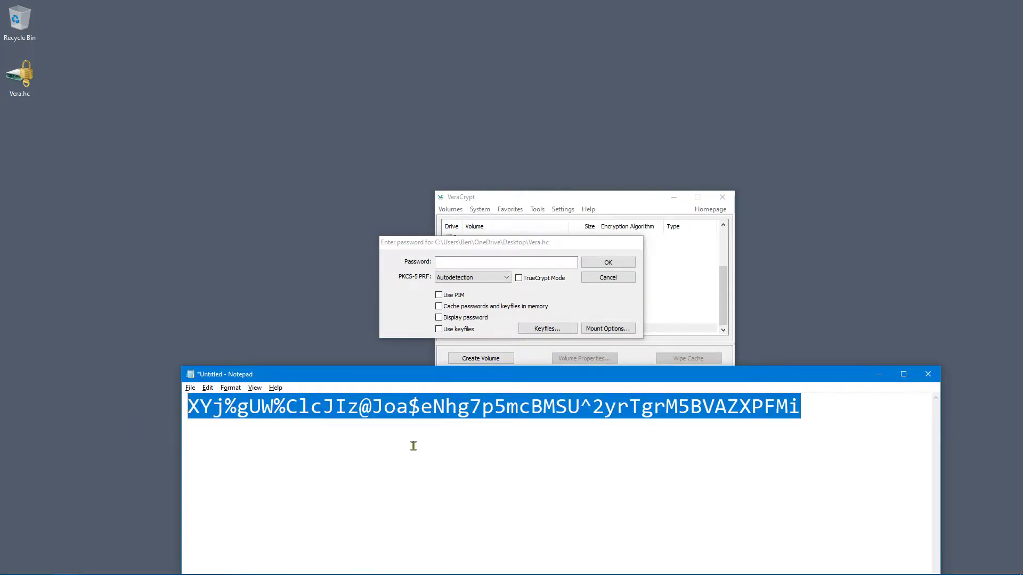
# - Paste the password to mount Vera.hc as Z:, then open File Explorer on This PC
pyautogui.click(879, 374)
pyautogui.rightClick(486, 263)
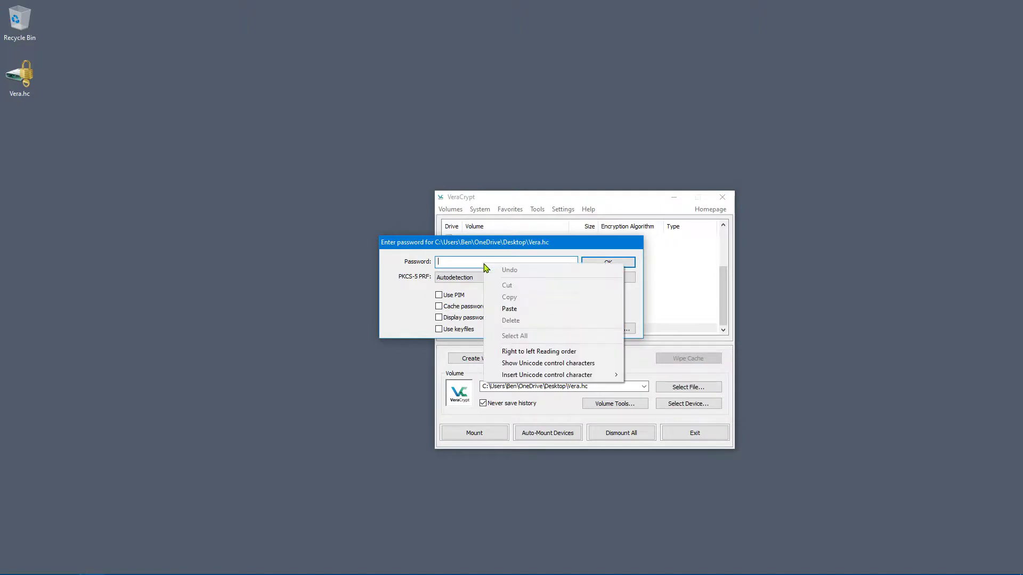
pyautogui.click(508, 307)
pyautogui.click(618, 262)
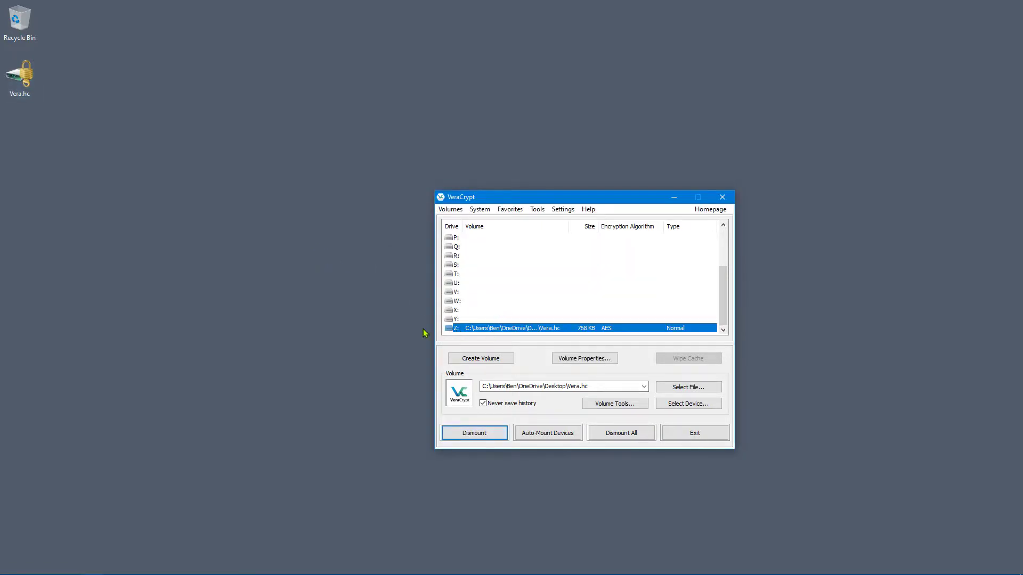
pyautogui.press('super')
pyautogui.click(59, 329)
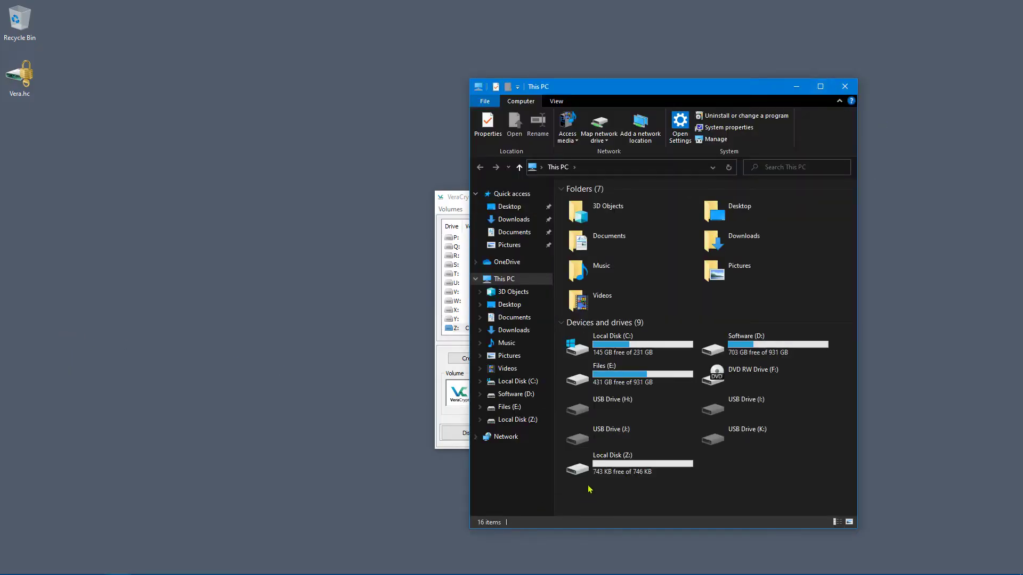
# - Open New Bitmap Image.bmp from Local Disk (Z:) in Paint
pyautogui.doubleClick(589, 473)
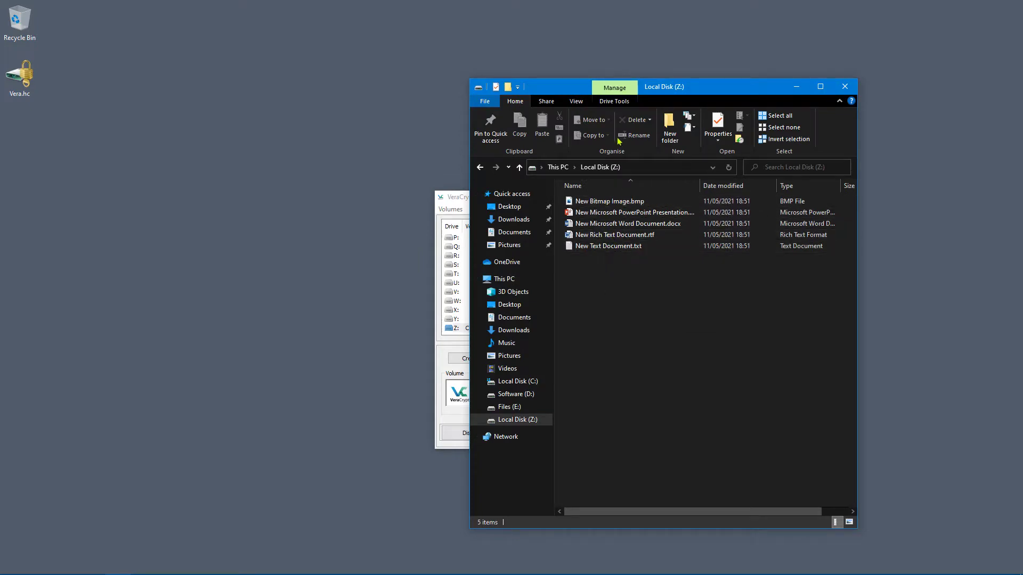
pyautogui.moveTo(720, 94); pyautogui.dragTo(725, 128)
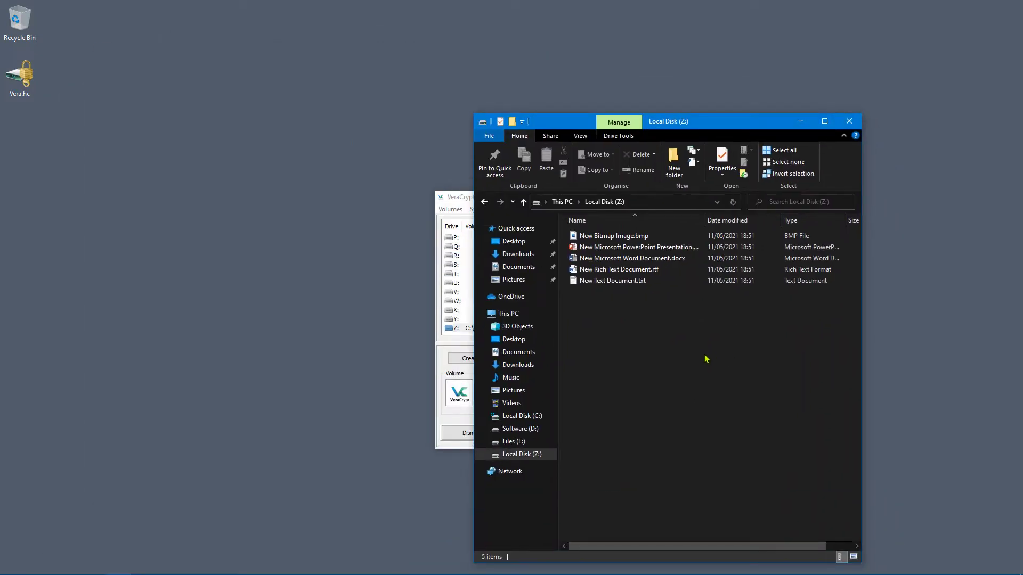
pyautogui.rightClick(613, 236)
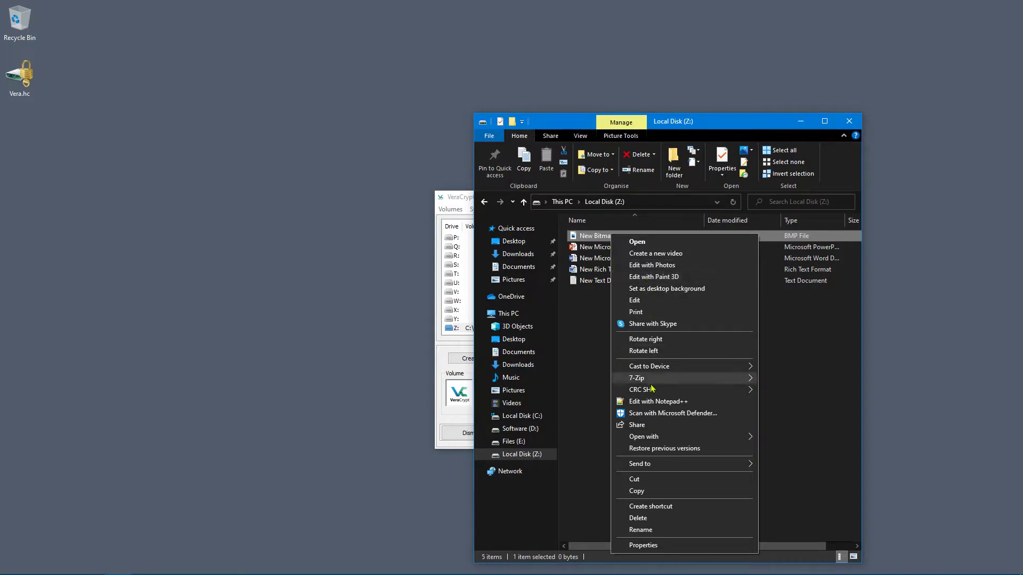
pyautogui.moveTo(651, 436)
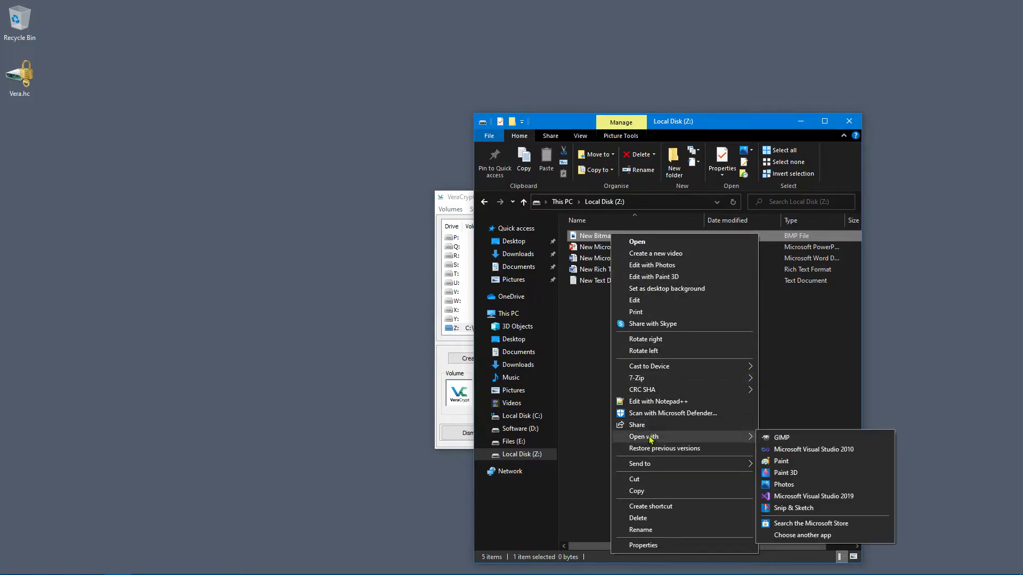
pyautogui.click(785, 463)
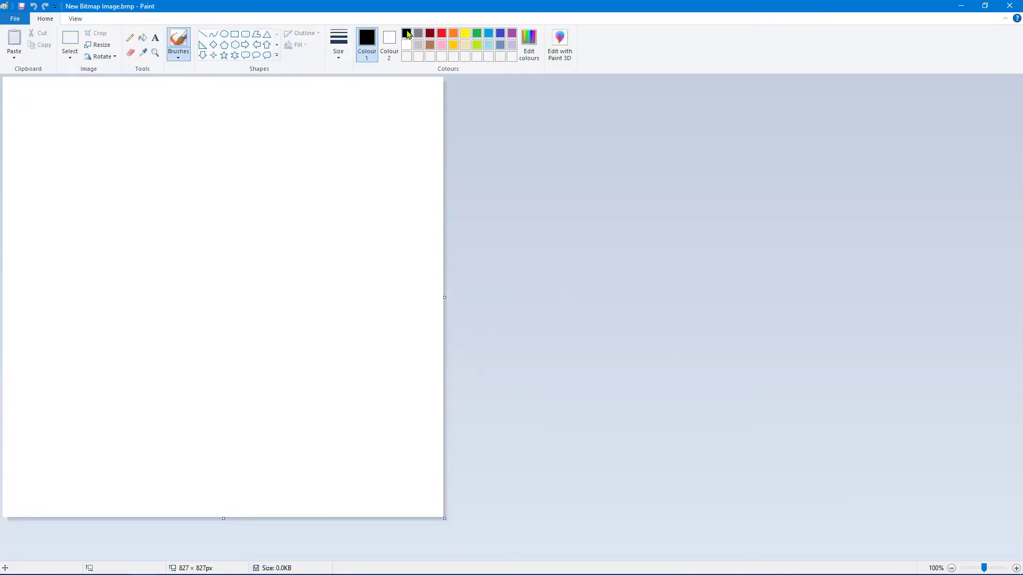
# - Draw an oval on the left and a triangle at the upper right of the canvas
pyautogui.click(225, 33)
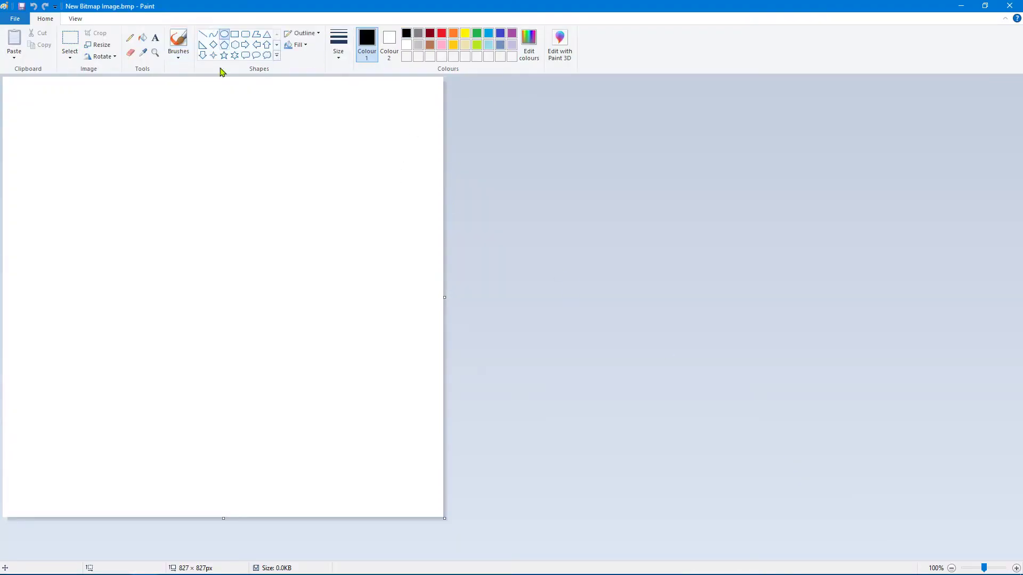
pyautogui.moveTo(118, 196); pyautogui.dragTo(297, 358)
pyautogui.click(267, 34)
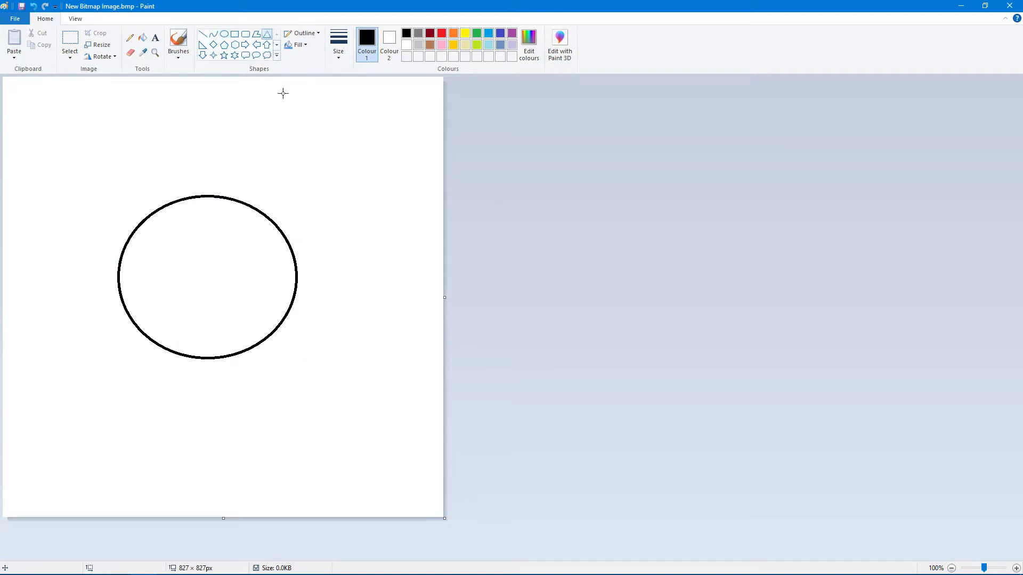
pyautogui.moveTo(298, 134); pyautogui.dragTo(375, 209)
pyautogui.click(52, 159)
# - Try saving the drawing, dismiss the Disk full error, then close Paint with Don't Save
pyautogui.click(1010, 5)
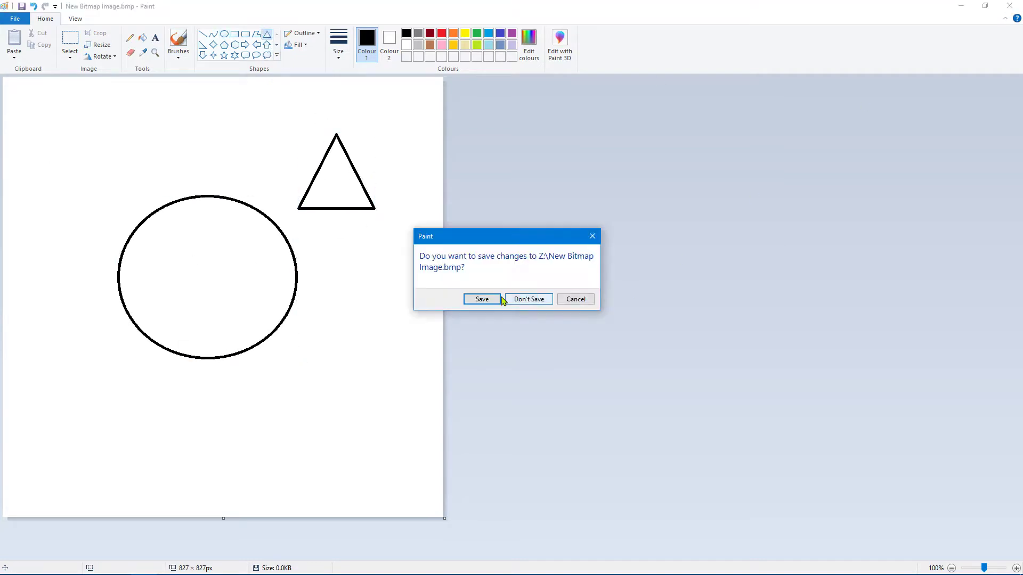
pyautogui.click(482, 297)
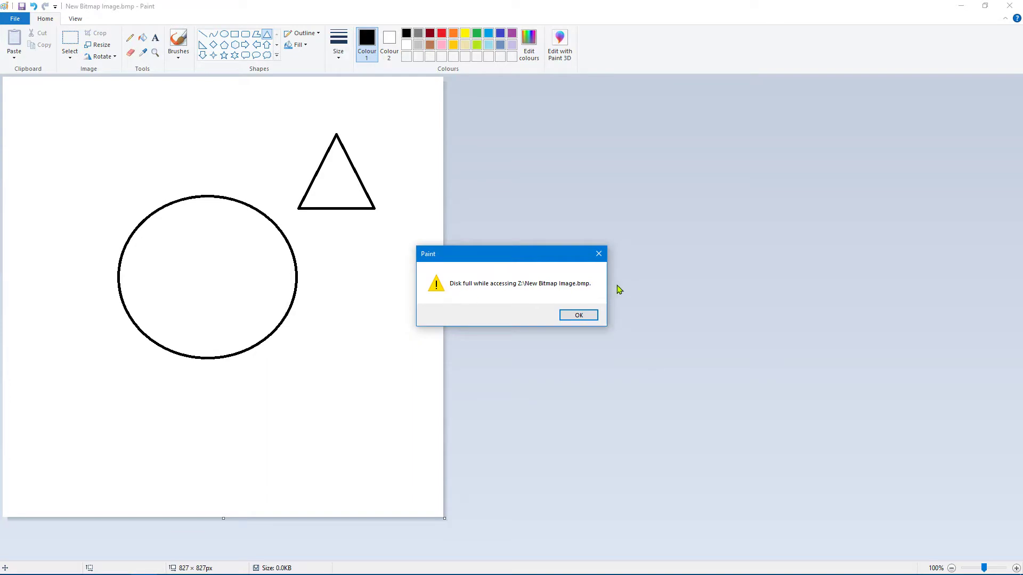
pyautogui.click(580, 315)
pyautogui.click(1009, 6)
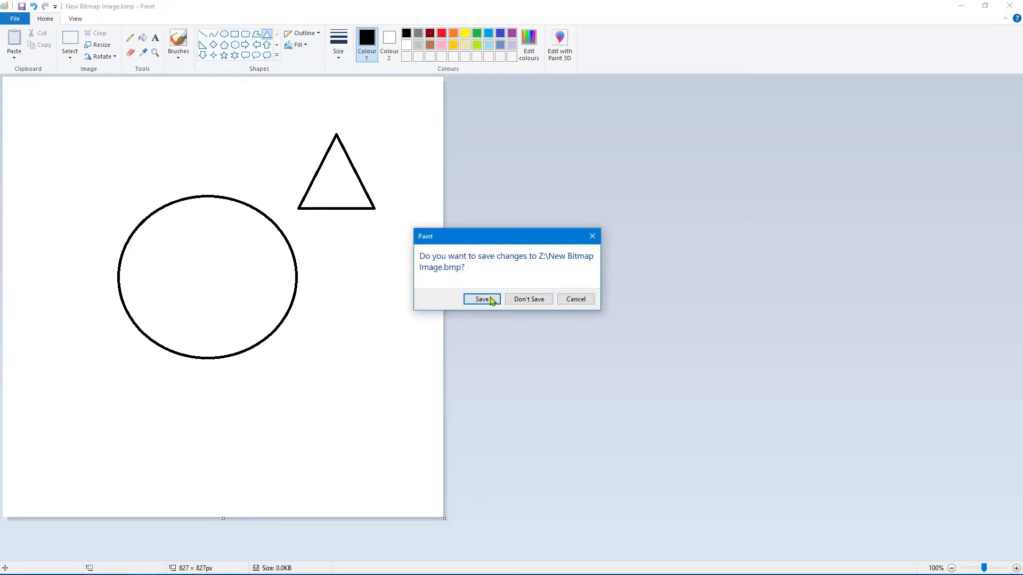
pyautogui.click(529, 298)
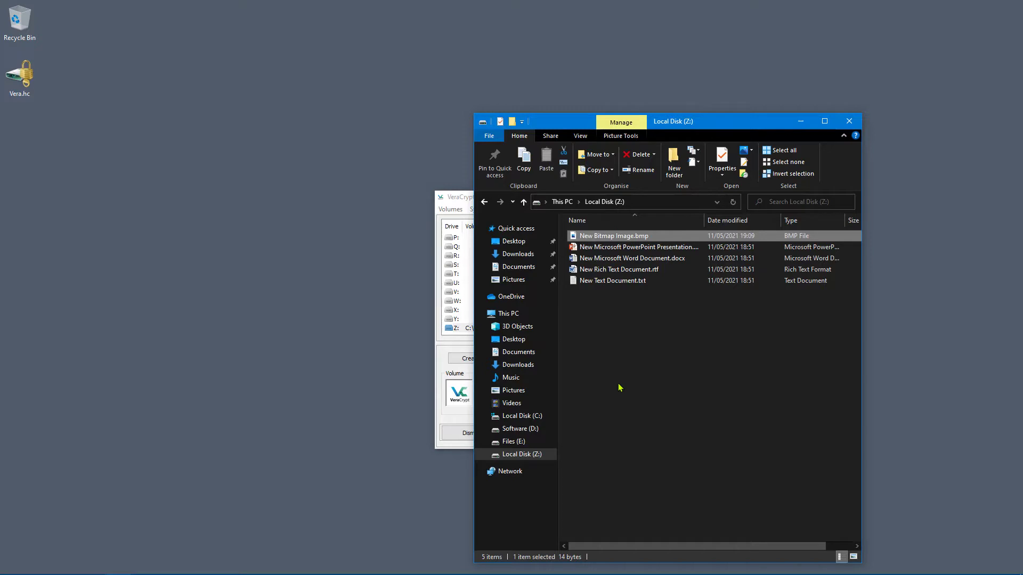
# - Type 'test' into New Text Document.txt on Z: and save it
pyautogui.doubleClick(594, 281)
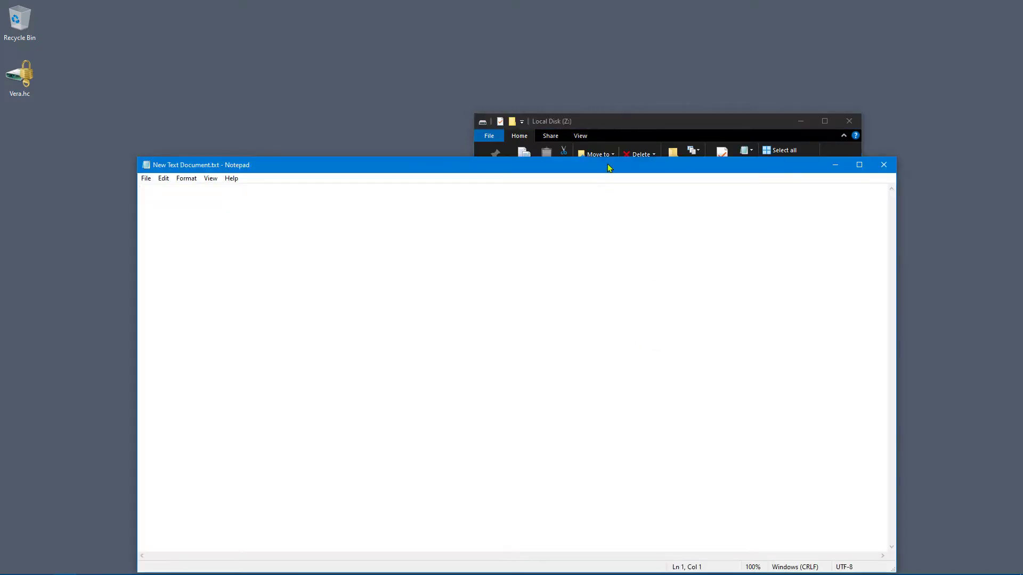
pyautogui.write('test')
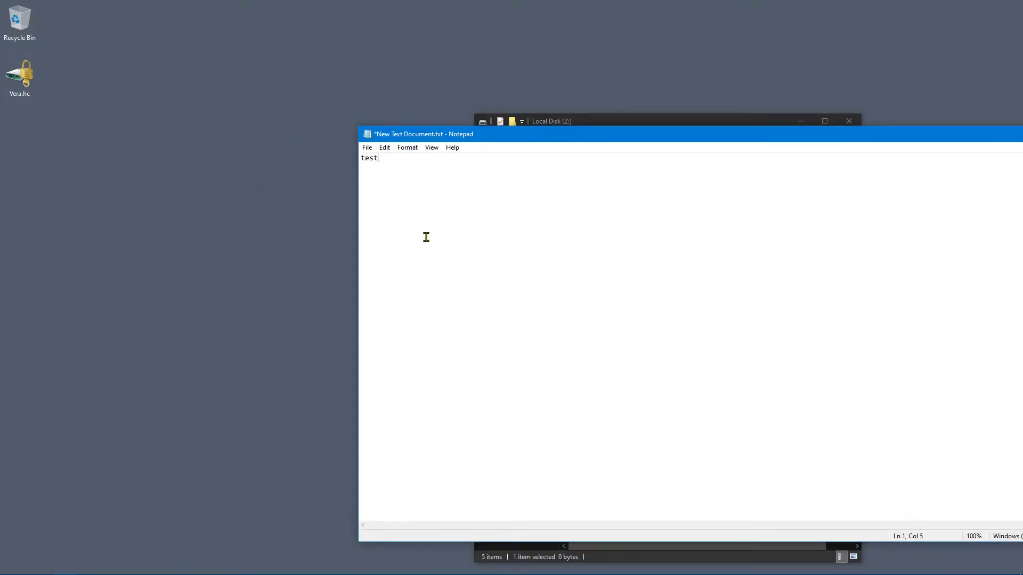
pyautogui.moveTo(539, 134); pyautogui.dragTo(327, 91)
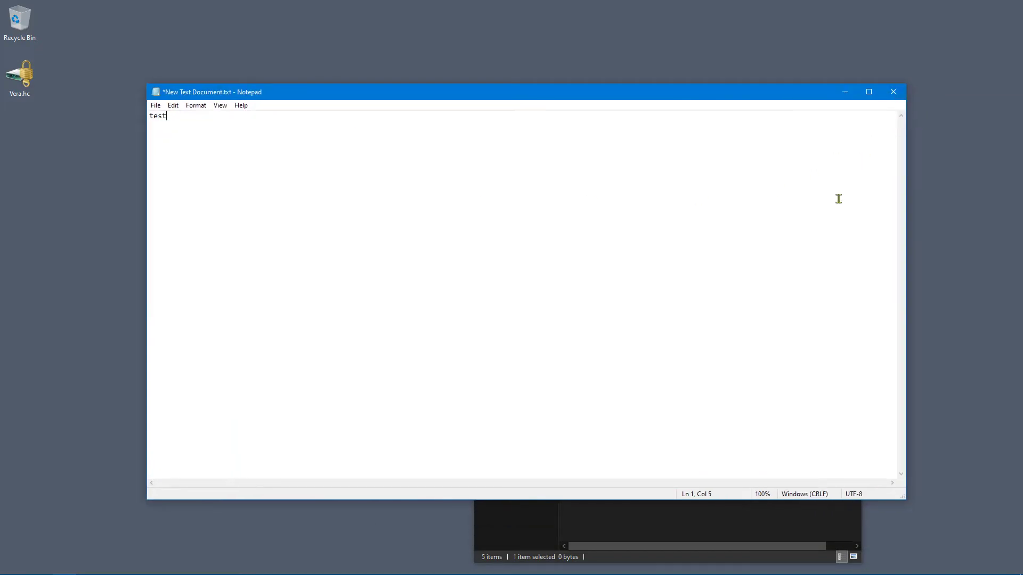
pyautogui.click(893, 91)
pyautogui.click(485, 301)
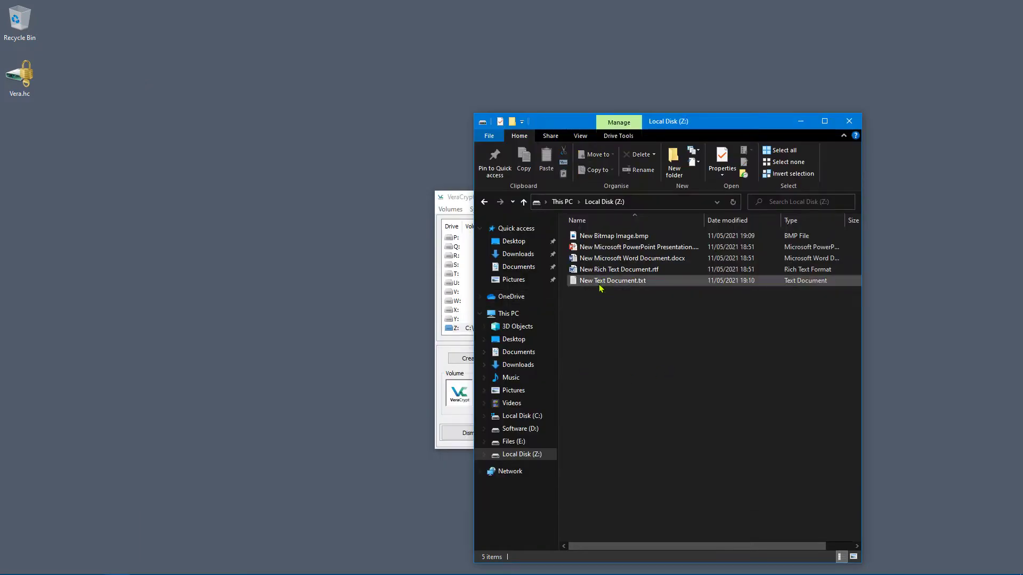
# - Reopen the text file to verify, then close Notepad and the Z: drive window
pyautogui.doubleClick(601, 282)
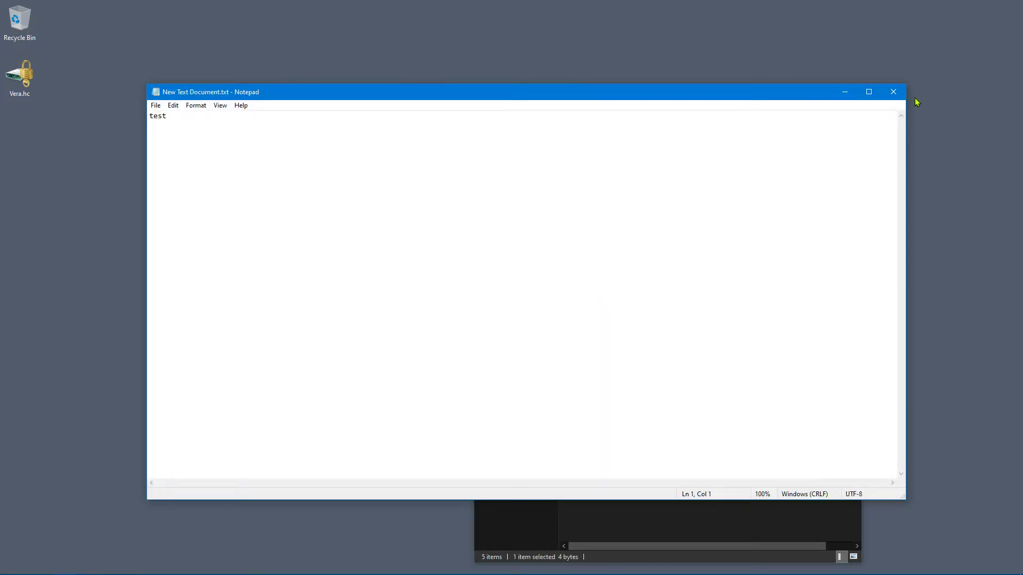
pyautogui.click(893, 92)
pyautogui.click(859, 119)
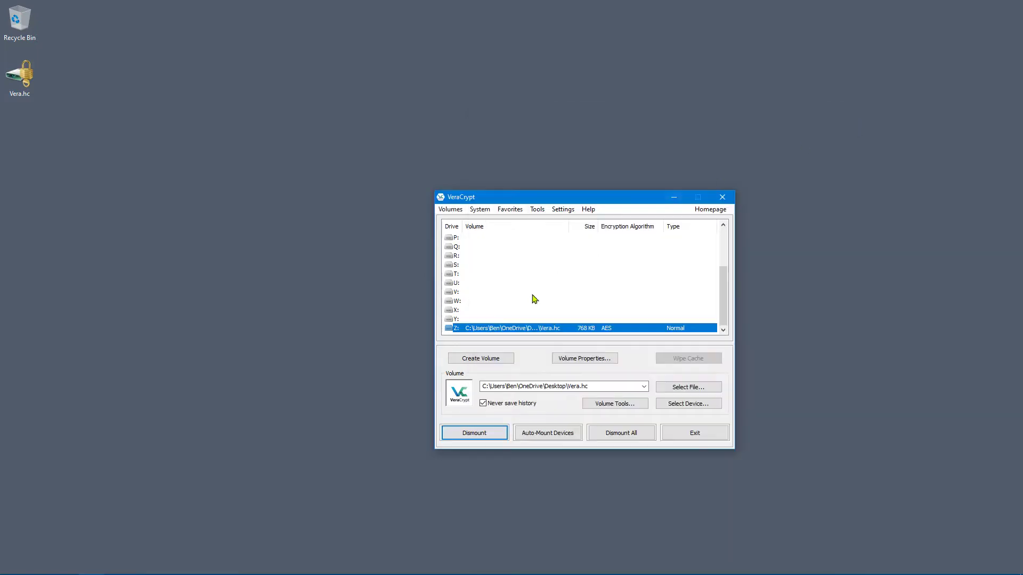
# - Dismount Z:, then remount Vera.hc as Z: using the pasted password
pyautogui.click(473, 433)
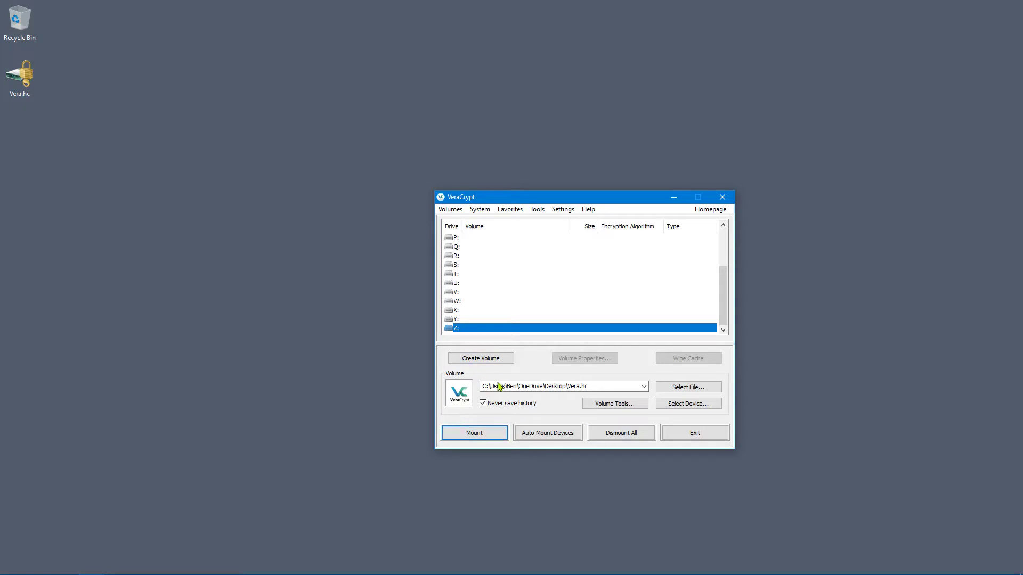
pyautogui.click(497, 436)
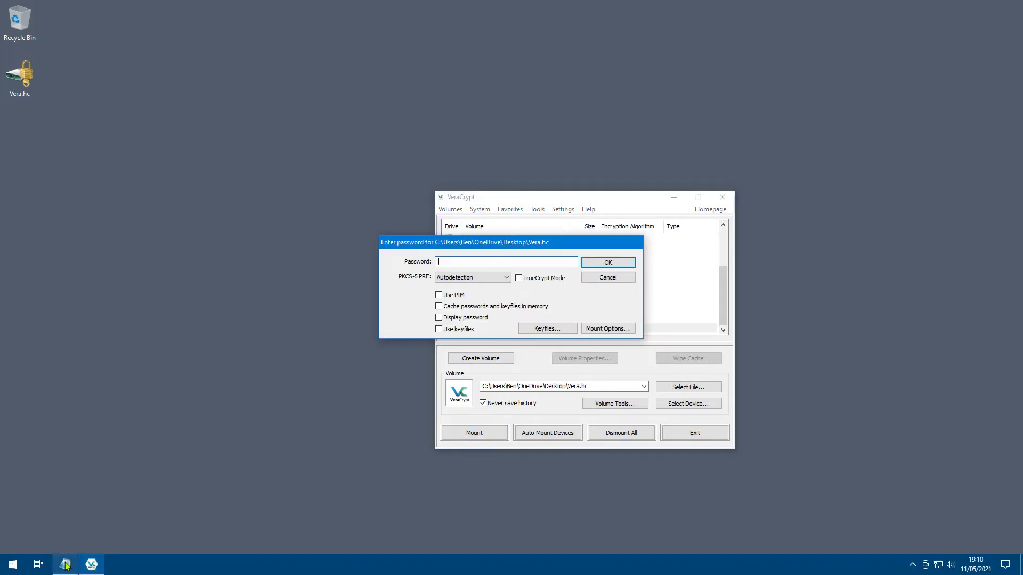
pyautogui.rightClick(462, 264)
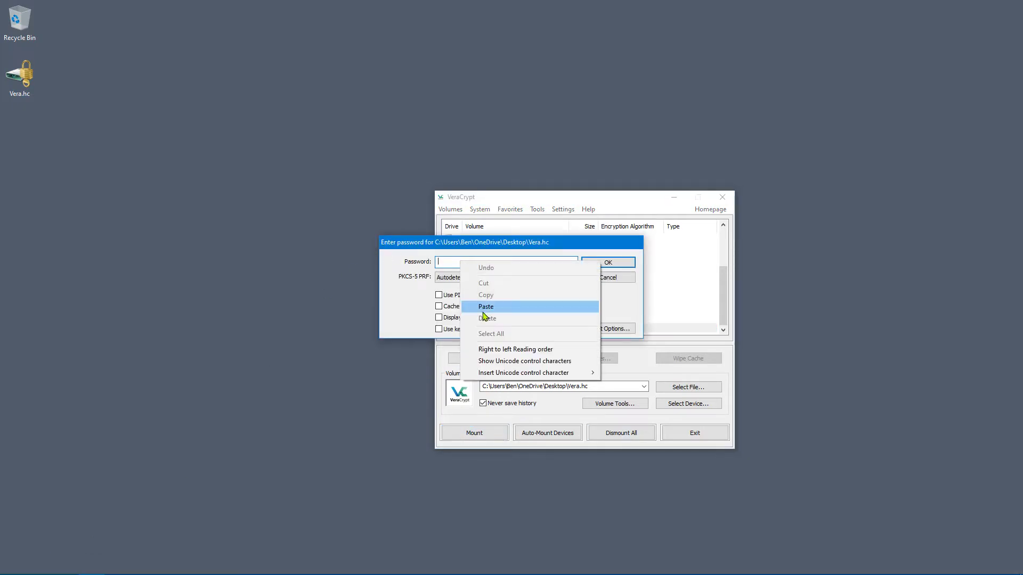
pyautogui.click(485, 309)
pyautogui.click(606, 265)
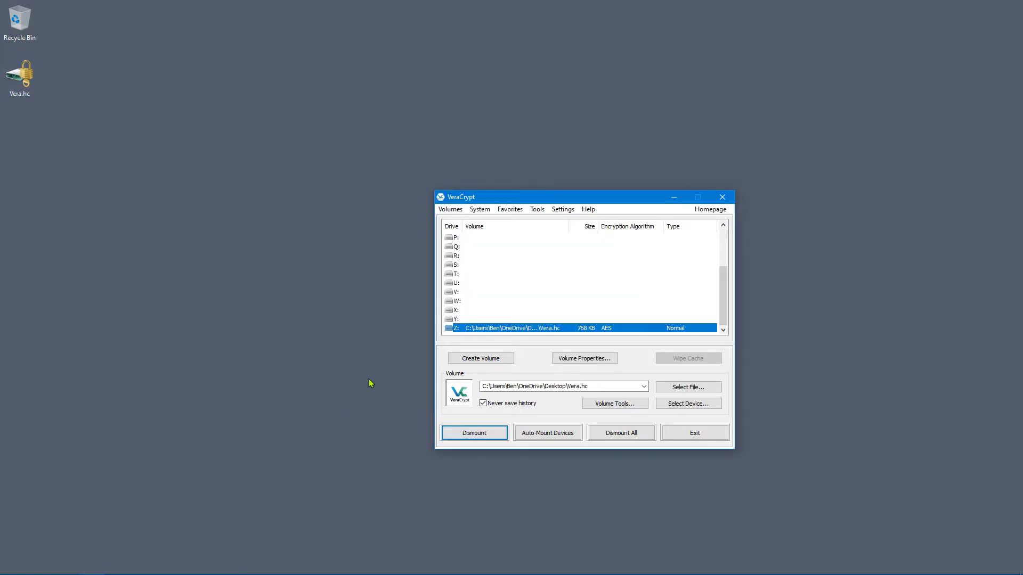
pyautogui.press('super')
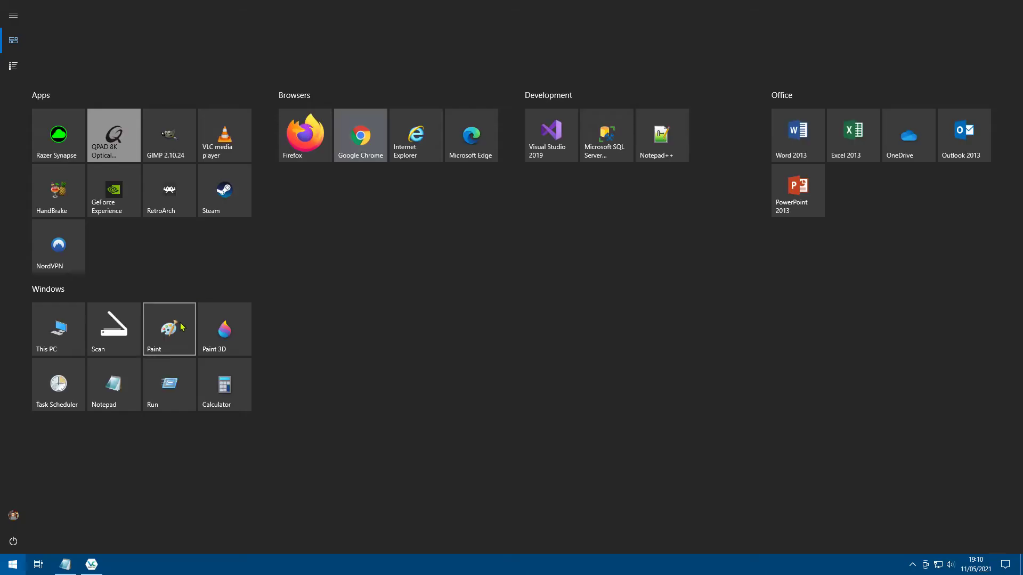
# - Open Local Disk (Z:) and check New Text Document.txt's contents in Notepad
pyautogui.click(57, 335)
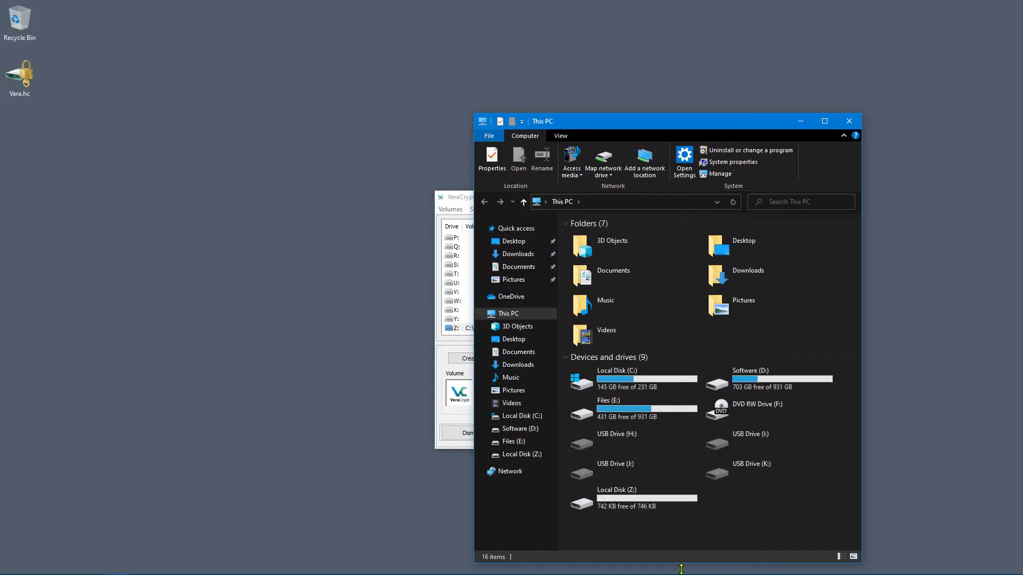
pyautogui.doubleClick(621, 507)
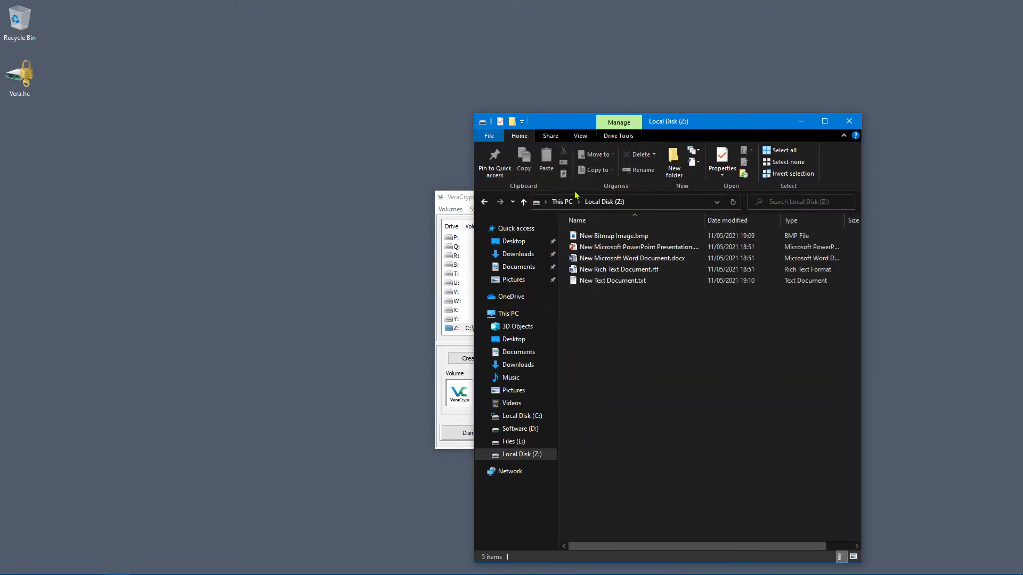
pyautogui.doubleClick(599, 281)
pyautogui.click(175, 130)
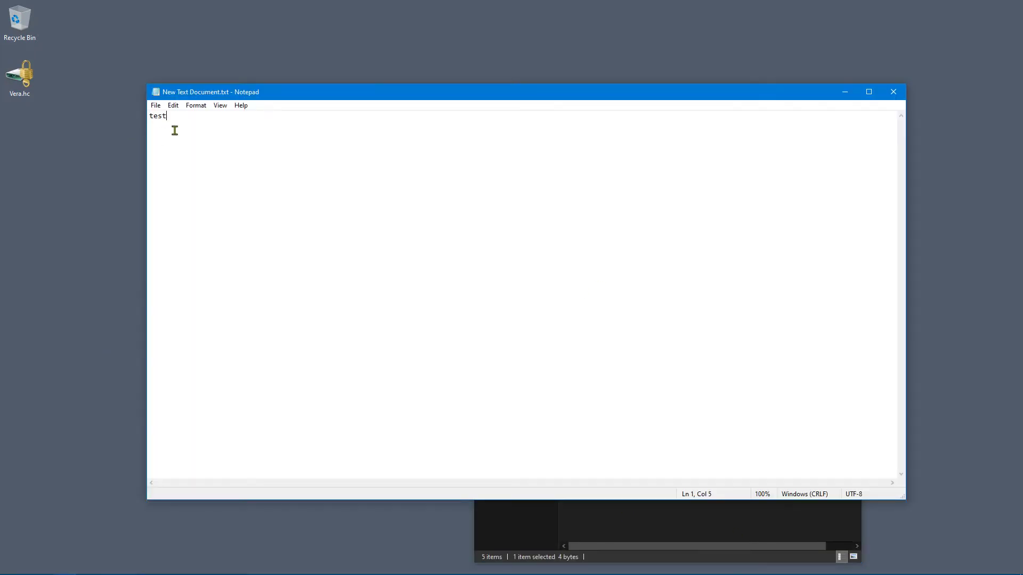
pyautogui.hotkey('ctrl', 'a')
pyautogui.click(894, 91)
# - Cut all five files from Z: and paste them onto the desktop
pyautogui.click(602, 314)
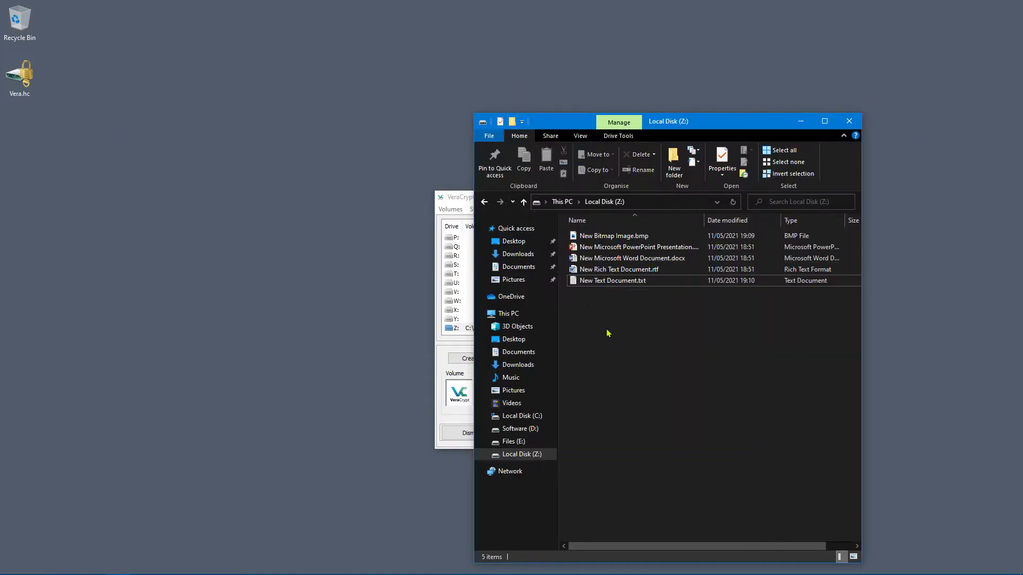
pyautogui.moveTo(687, 376); pyautogui.dragTo(647, 237)
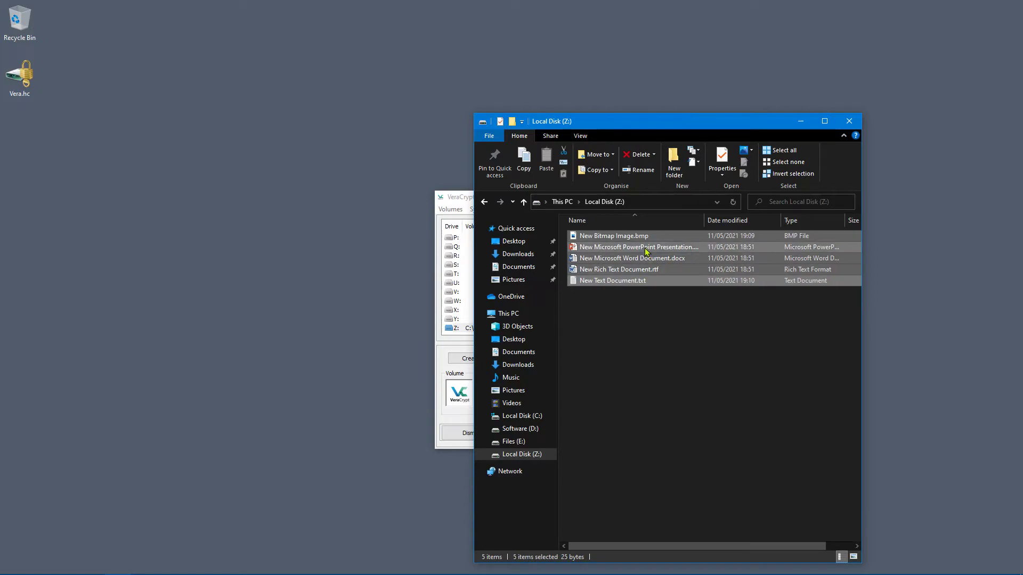
pyautogui.rightClick(646, 249)
pyautogui.click(688, 337)
pyautogui.rightClick(111, 233)
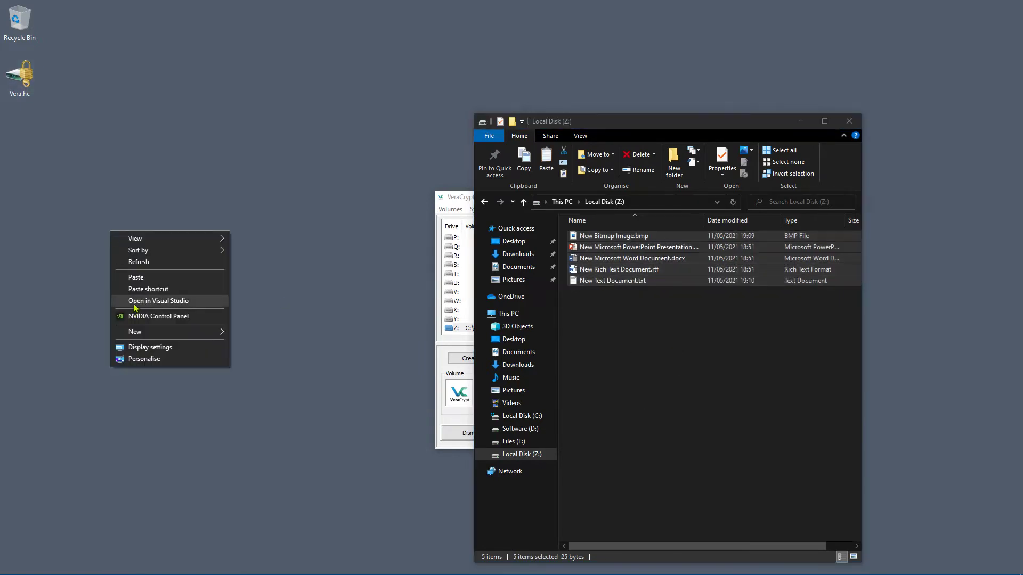
pyautogui.click(132, 278)
# - Delete New Text Document.txt from Z: and close the drive window
pyautogui.click(605, 309)
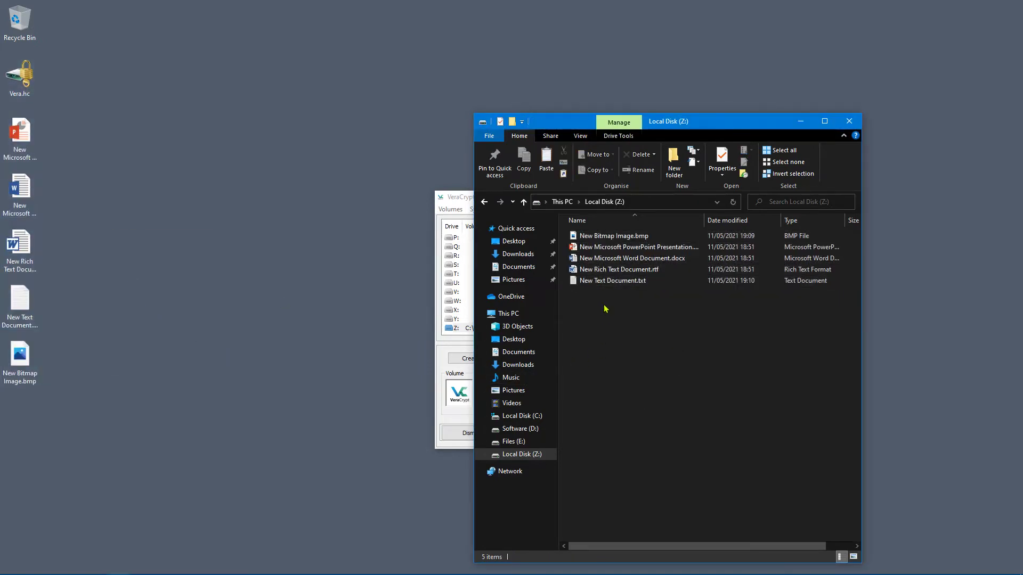
pyautogui.rightClick(605, 282)
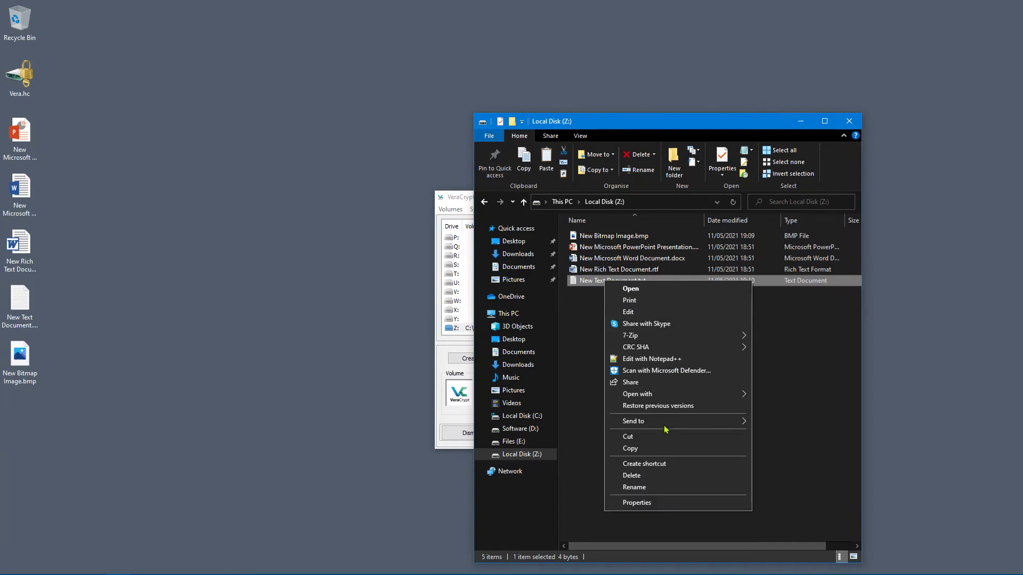
pyautogui.click(626, 477)
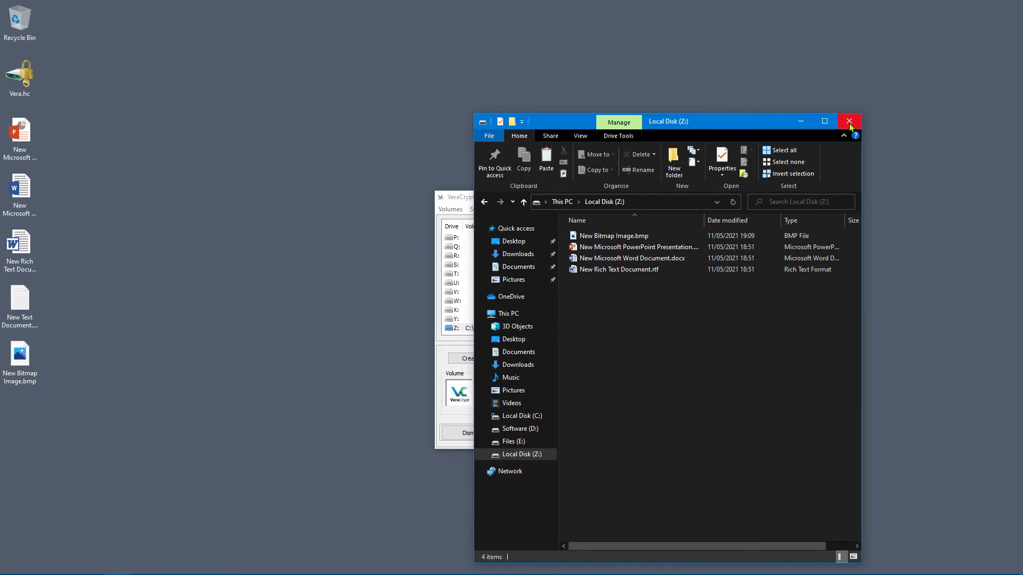
pyautogui.click(849, 122)
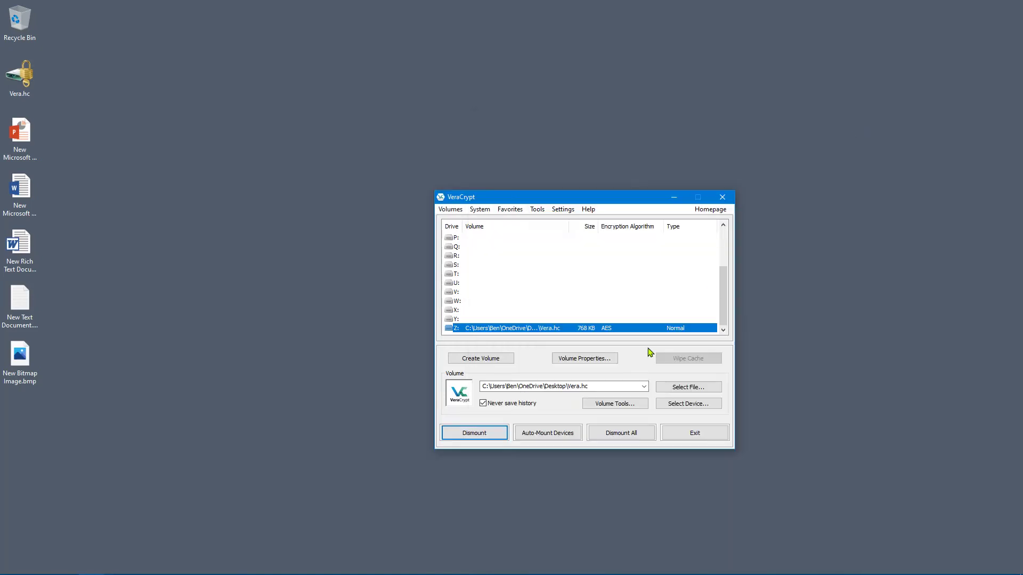
# - Dismount Z:, delete the five copied files from the desktop, and exit VeraCrypt
pyautogui.click(478, 432)
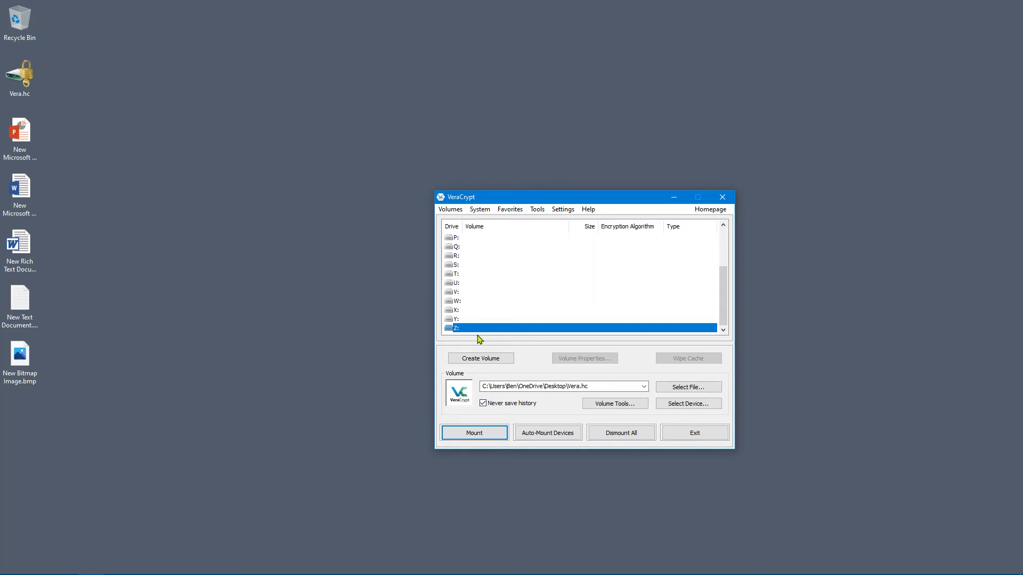
pyautogui.click(219, 213)
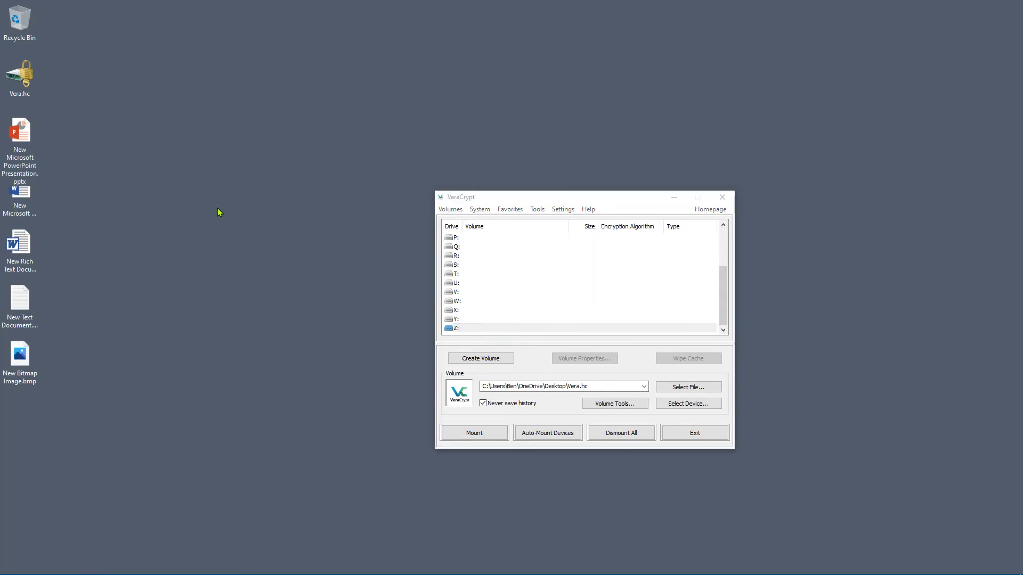
pyautogui.moveTo(61, 123); pyautogui.dragTo(16, 373)
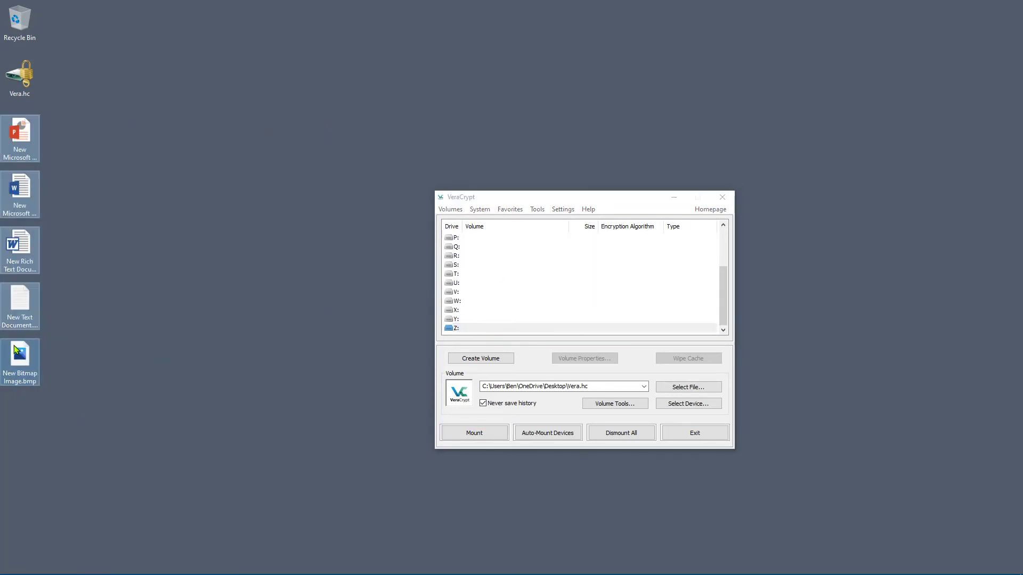
pyautogui.rightClick(16, 357)
pyautogui.click(38, 309)
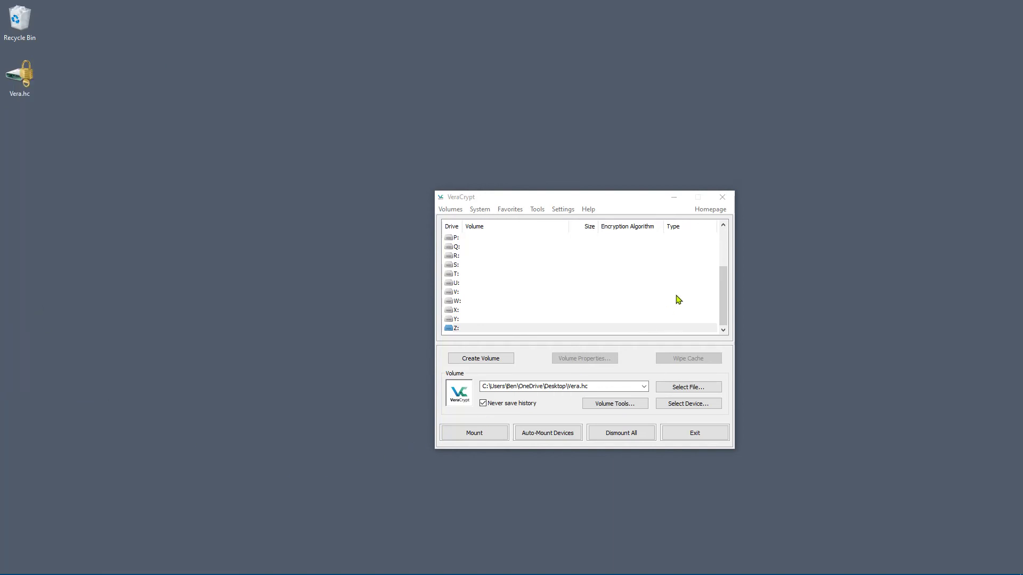
pyautogui.click(722, 197)
# - Empty the Recycle Bin, confirming permanent deletion
pyautogui.rightClick(20, 21)
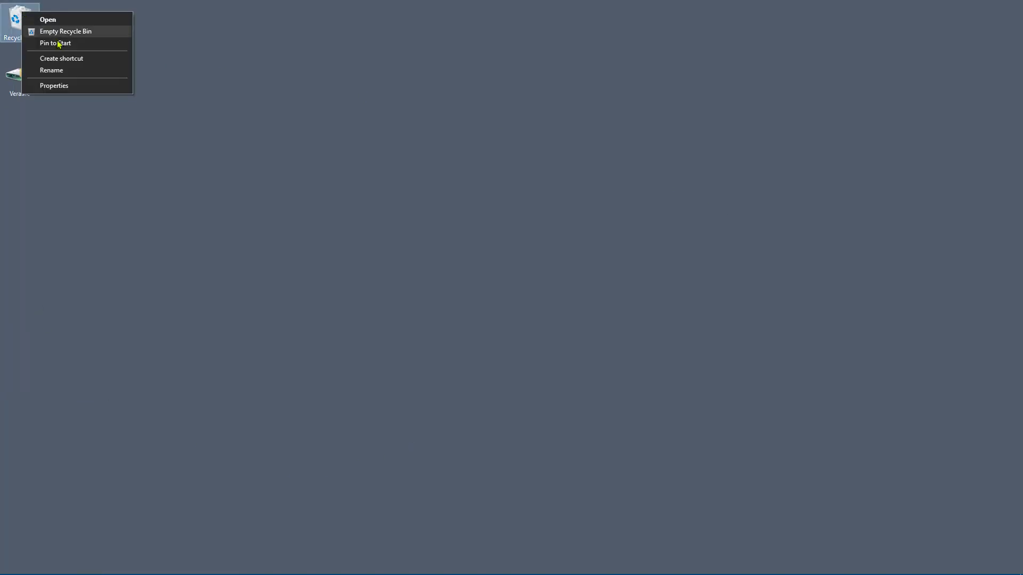
pyautogui.click(68, 30)
pyautogui.click(554, 302)
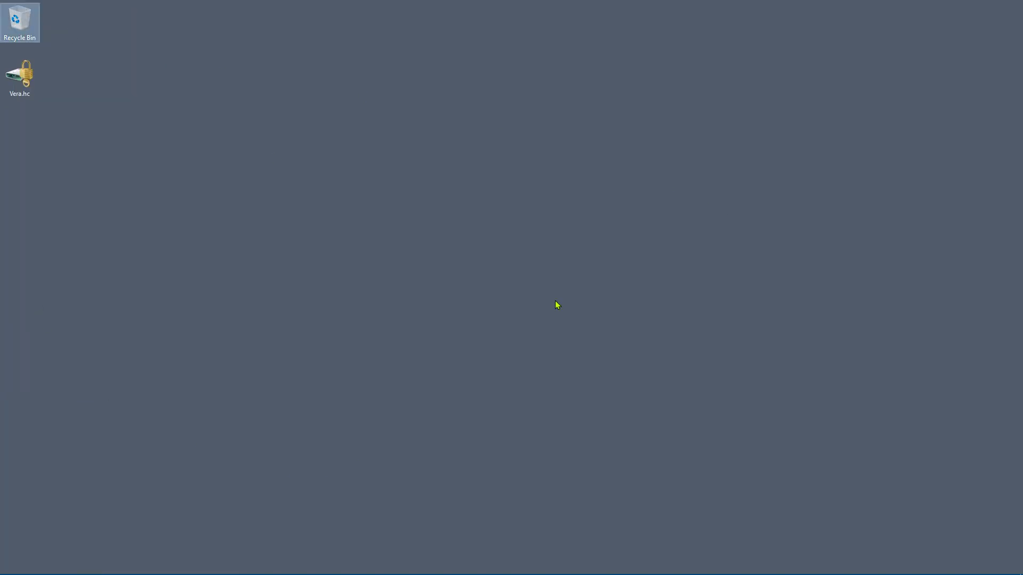
pyautogui.click(247, 313)
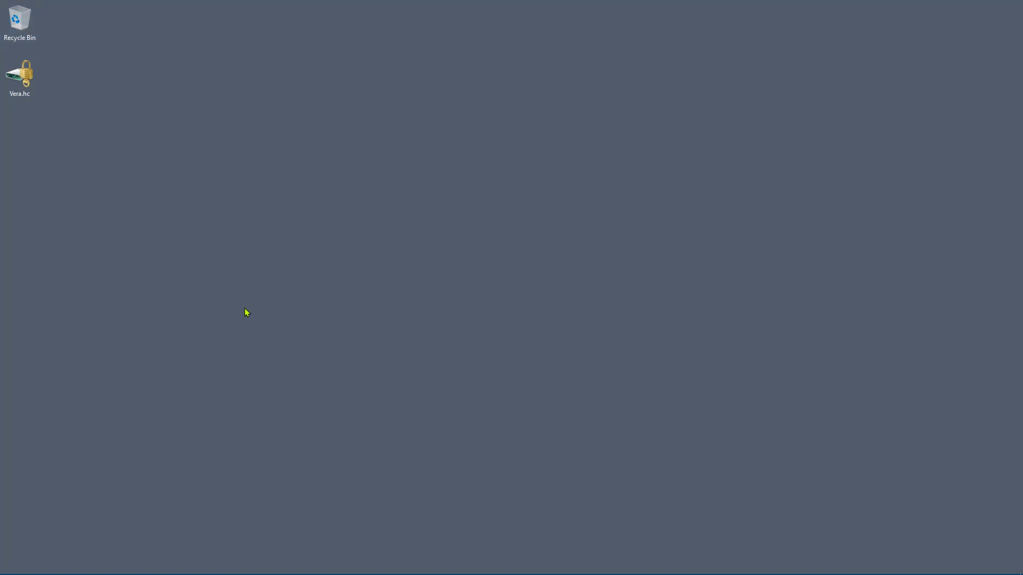